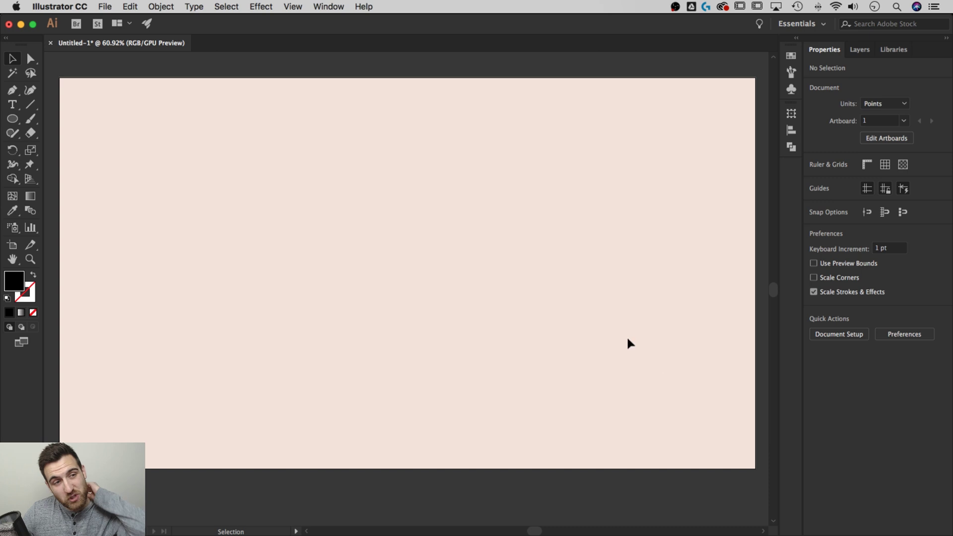
{"action": "left_click", "coordinate": [106, 7]}
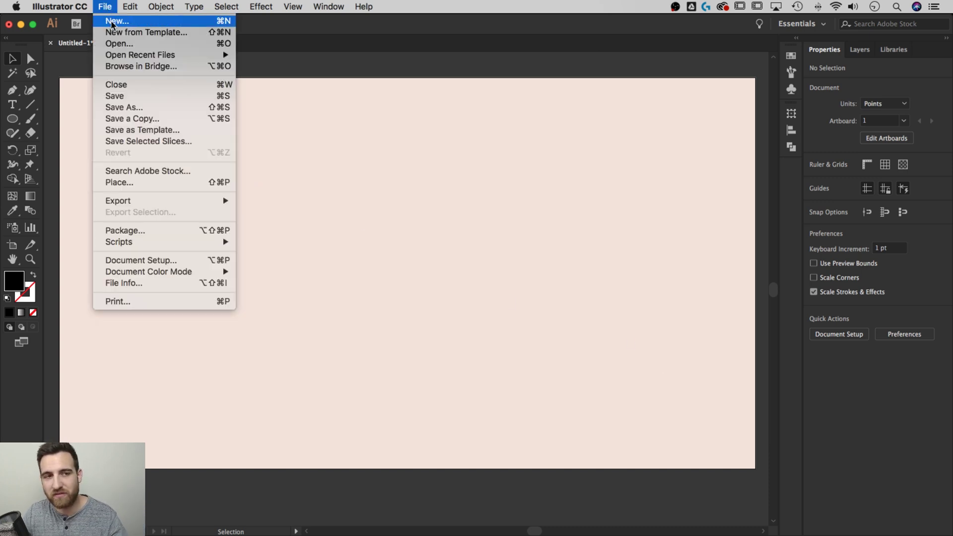
{"action": "left_click", "coordinate": [112, 23]}
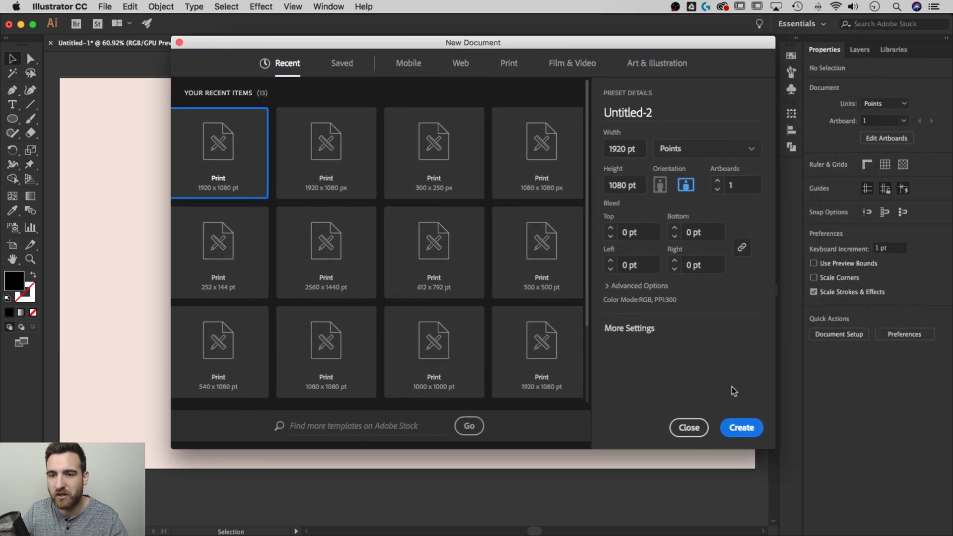
{"action": "left_click", "coordinate": [689, 427]}
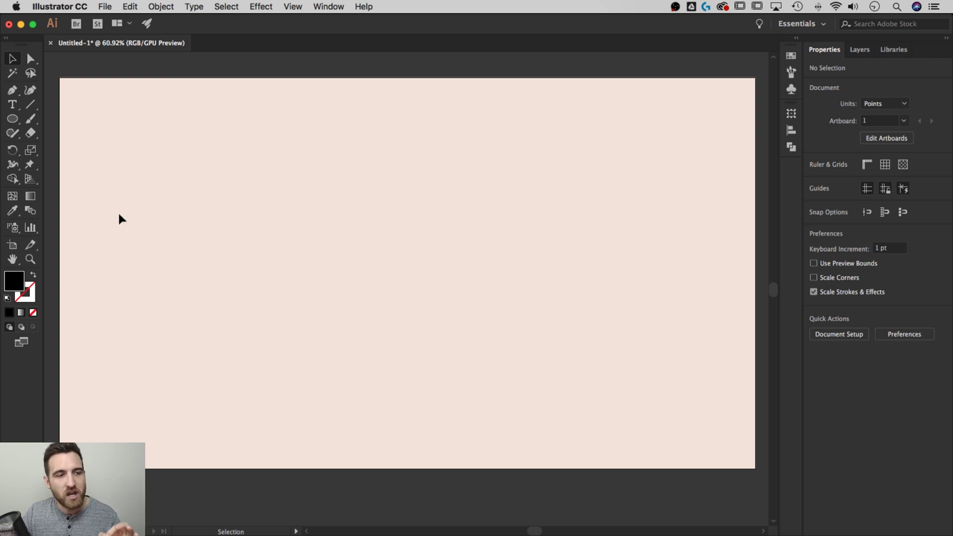
Draw a black square about 121.3 pt wide near the middle of the artboard with the Rectangle tool.
{"action": "left_click", "coordinate": [11, 119]}
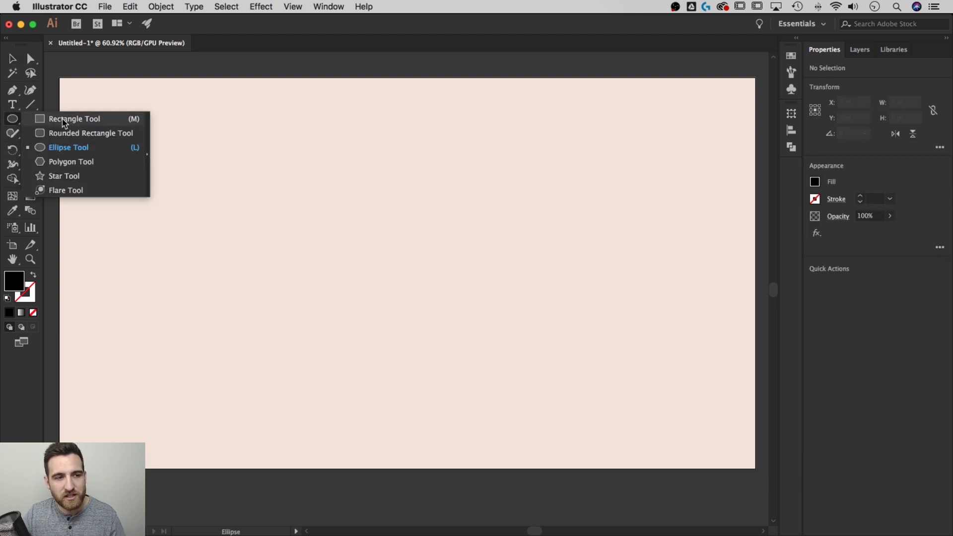
{"action": "left_click", "coordinate": [87, 121]}
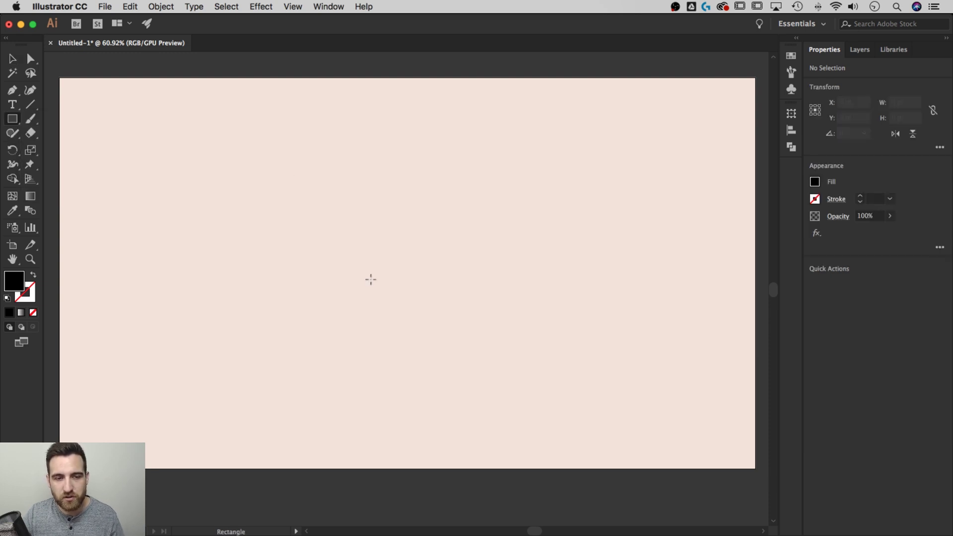
{"action": "left_click_drag", "start_coordinate": [349, 230], "coordinate": [393, 274]}
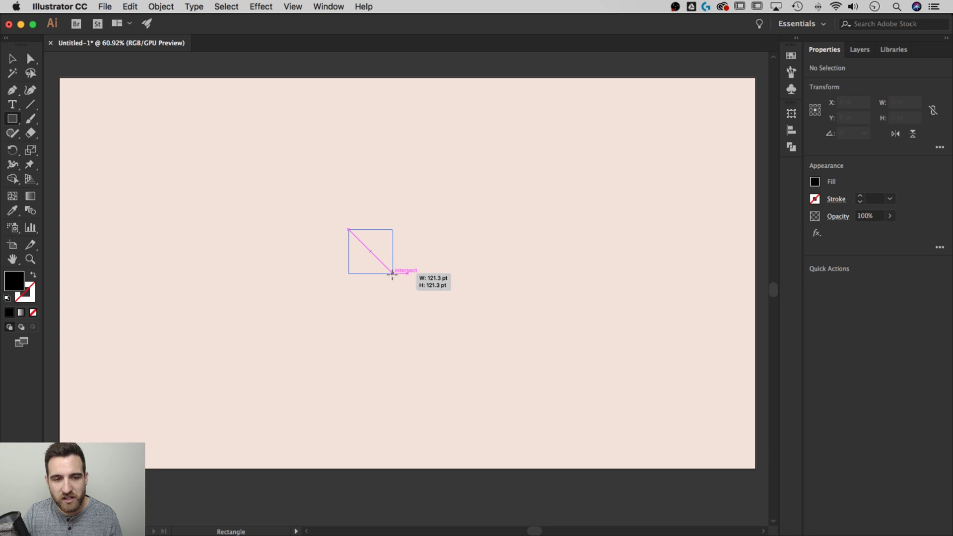
{"action": "left_click_drag", "start_coordinate": [393, 274], "coordinate": [393, 274]}
{"action": "key", "text": "v"}
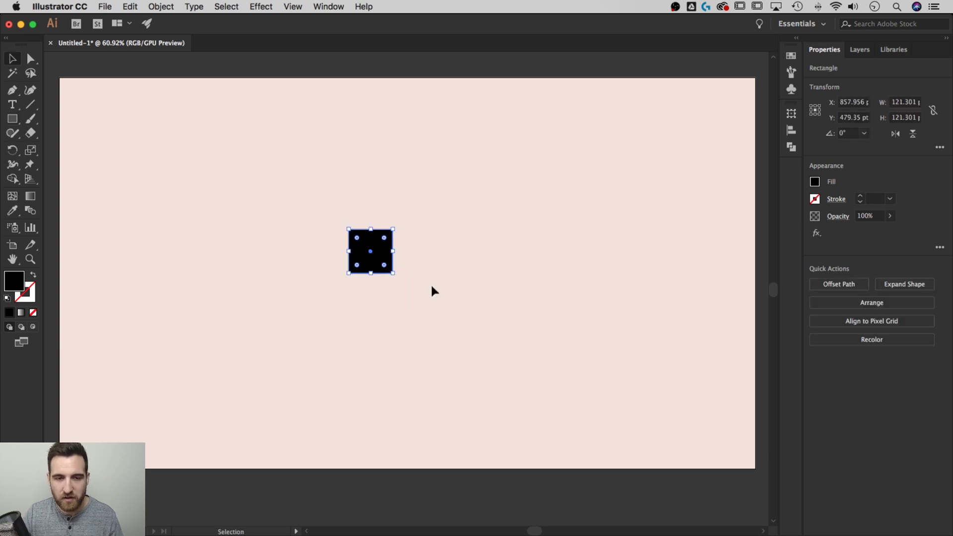
{"action": "left_click", "coordinate": [433, 271]}
{"action": "left_click", "coordinate": [385, 246]}
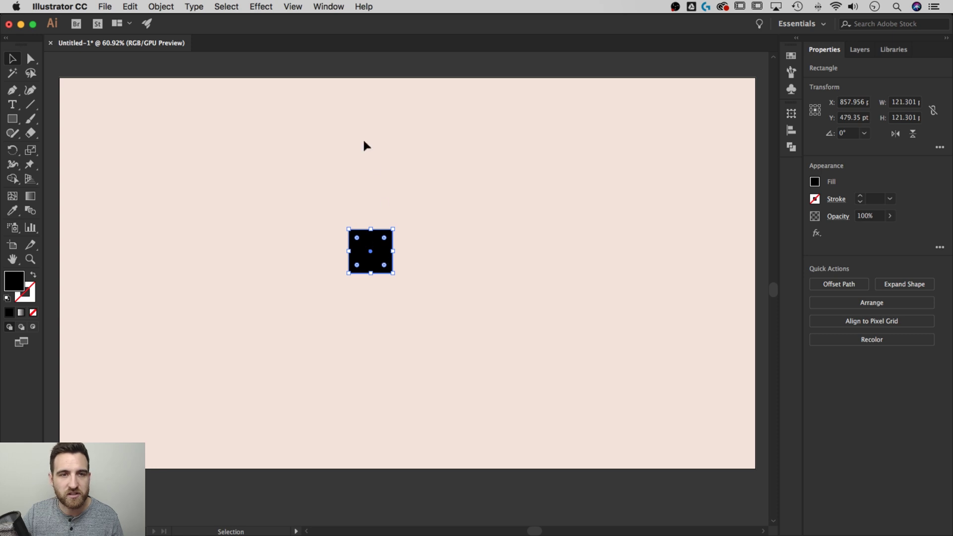
Open the Color panel and dock it with the collapsed panels beside Properties.
{"action": "left_click", "coordinate": [321, 6]}
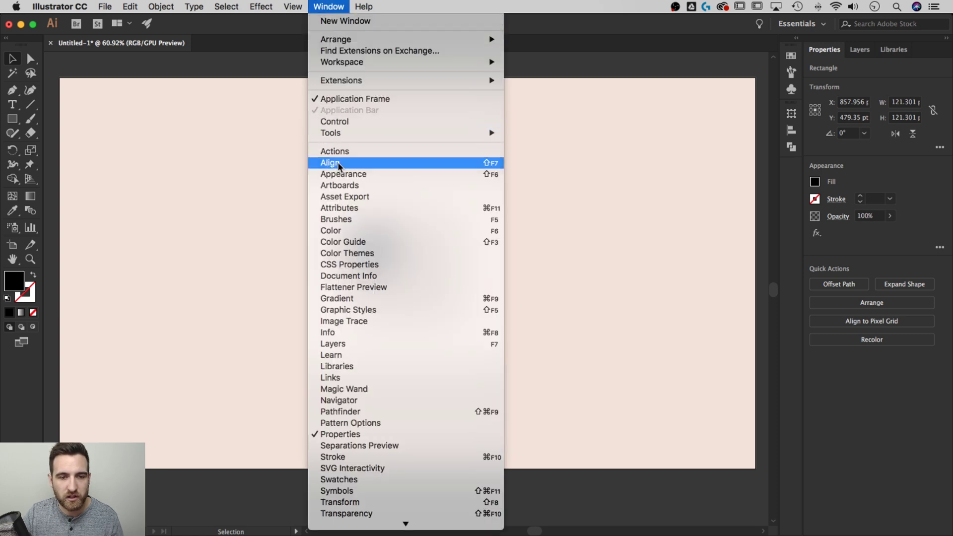
{"action": "left_click", "coordinate": [352, 231]}
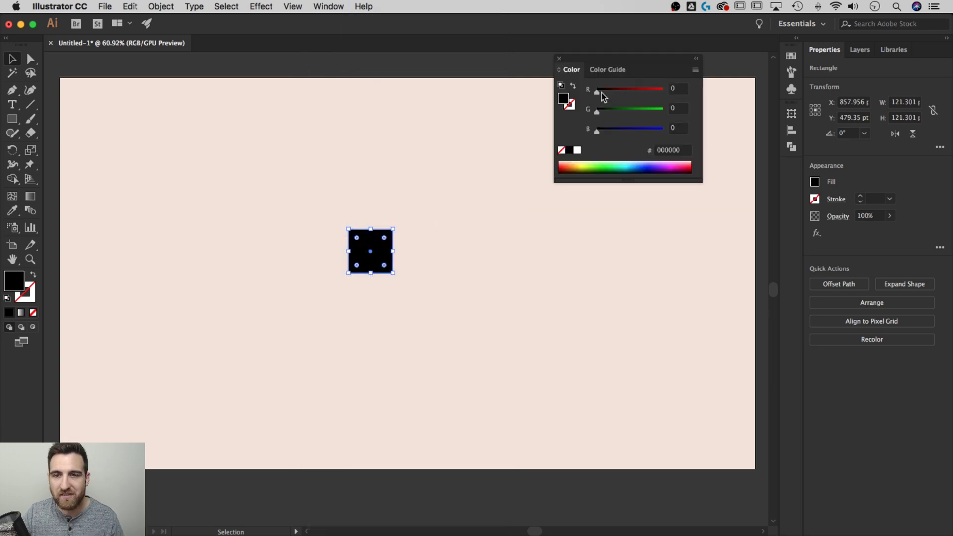
{"action": "left_click_drag", "start_coordinate": [576, 59], "coordinate": [788, 166]}
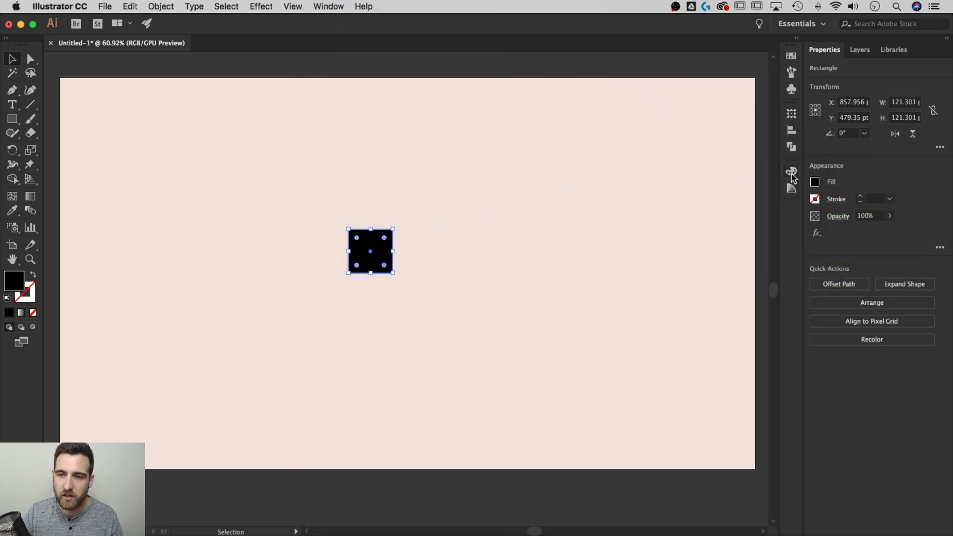
{"action": "left_click", "coordinate": [791, 188]}
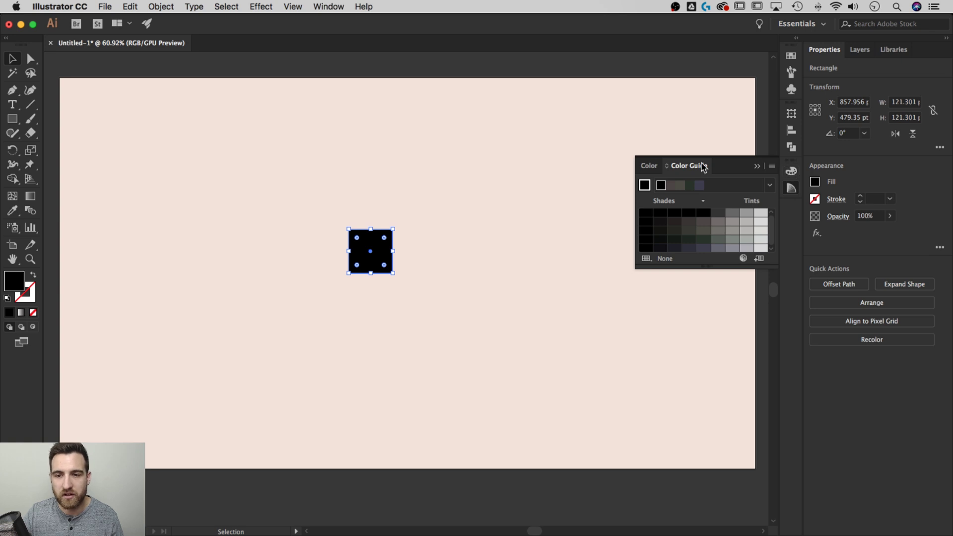
{"action": "left_click", "coordinate": [650, 166]}
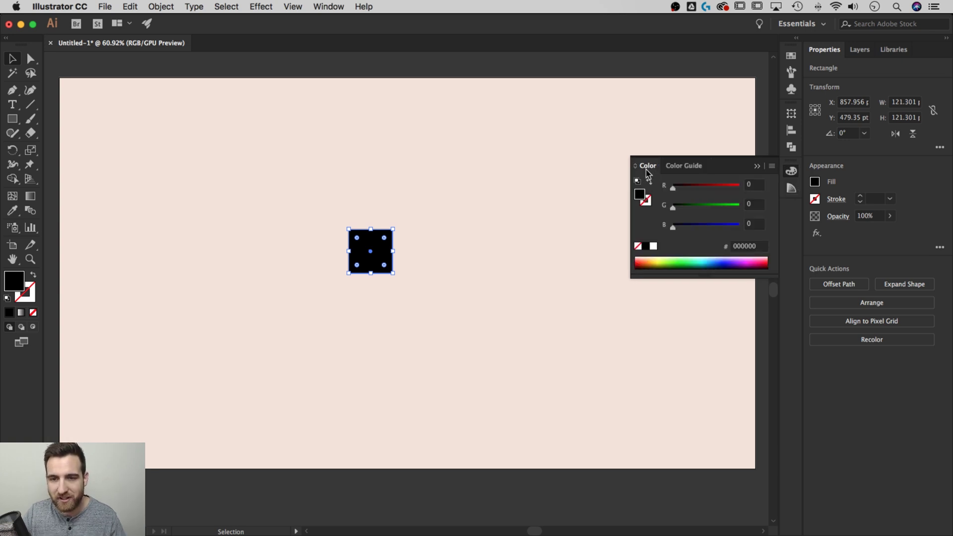
Change the square's fill to the orange color e58e6c.
{"action": "double_click", "coordinate": [640, 194]}
{"action": "left_click_drag", "start_coordinate": [654, 169], "coordinate": [578, 144]}
{"action": "left_click_drag", "start_coordinate": [580, 213], "coordinate": [591, 182]}
{"action": "left_click", "coordinate": [769, 174]}
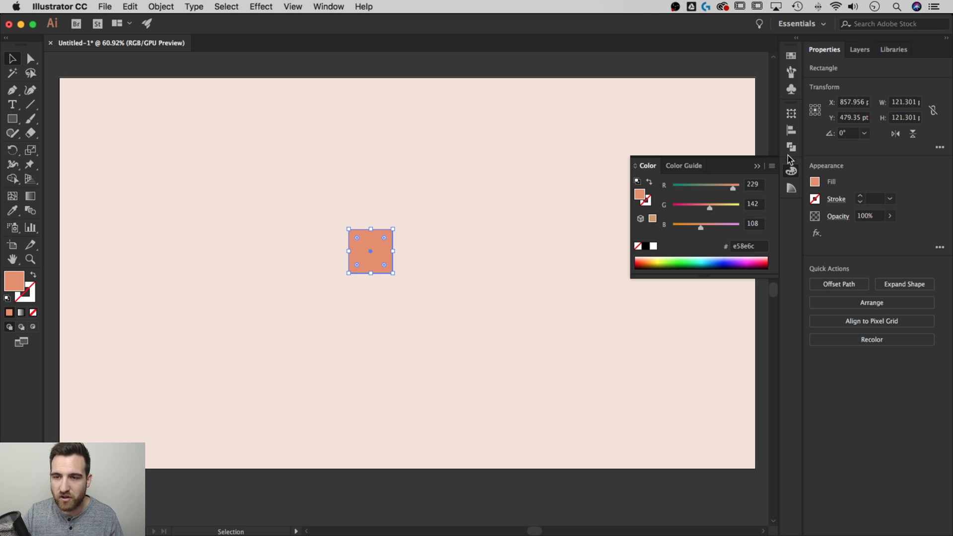
{"action": "left_click", "coordinate": [559, 184]}
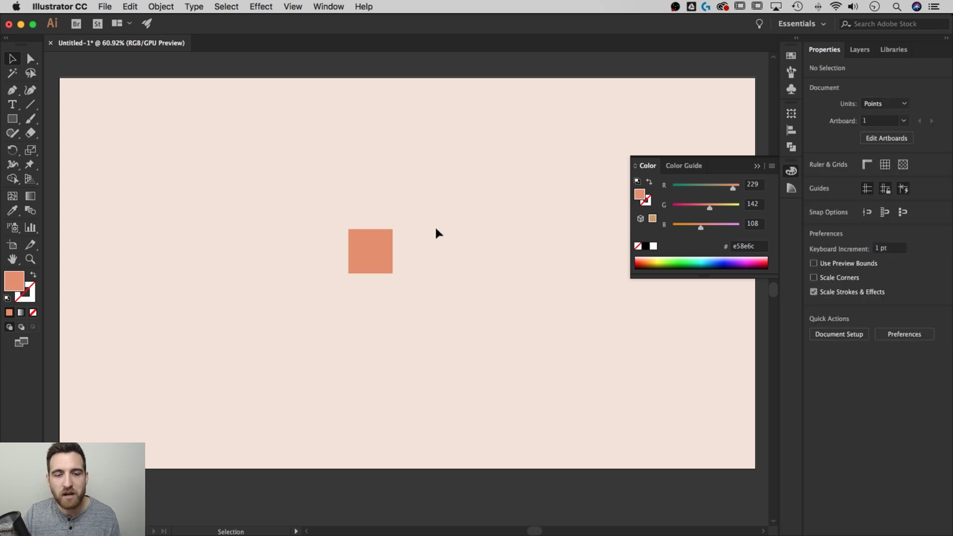
Select the square and bring up the Swatches panel.
{"action": "left_click", "coordinate": [365, 244]}
{"action": "left_click", "coordinate": [330, 7]}
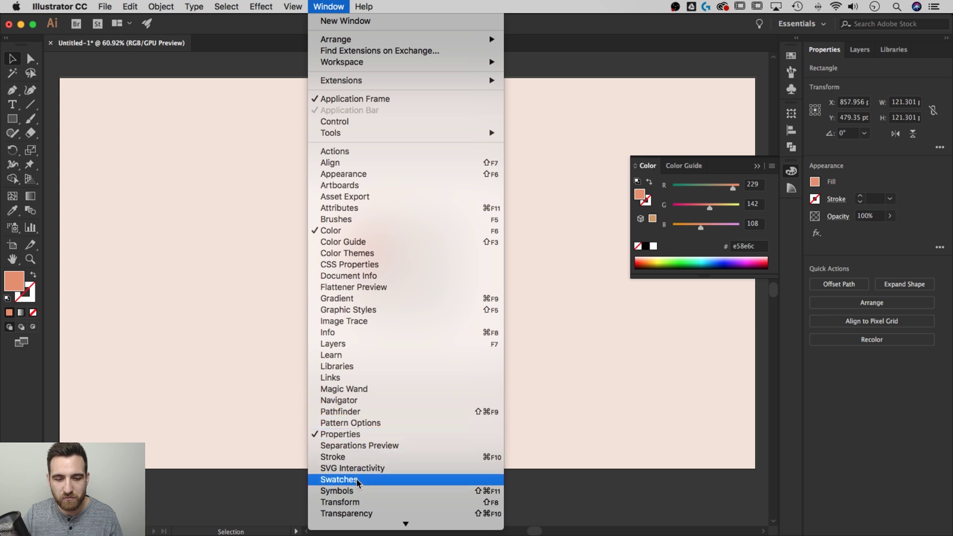
{"action": "left_click", "coordinate": [339, 479]}
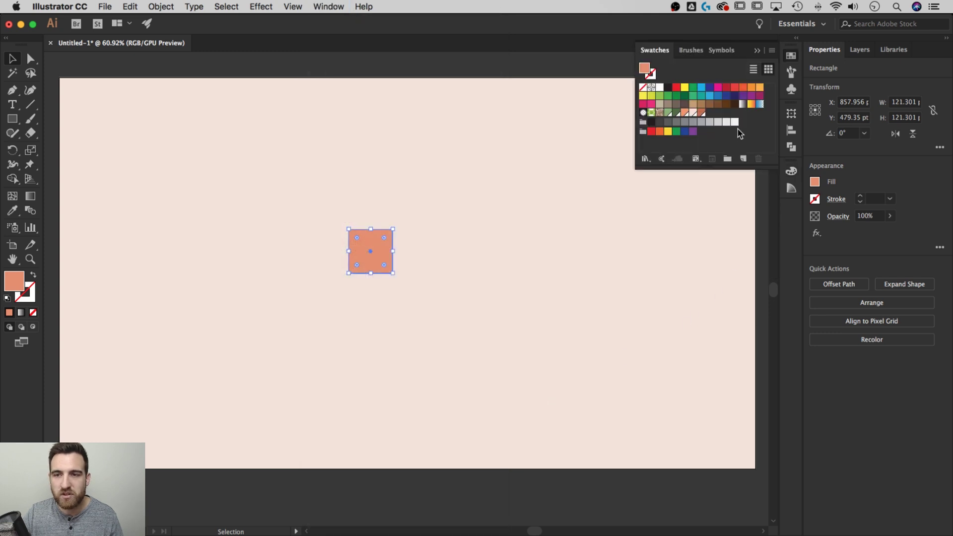
{"action": "left_click", "coordinate": [744, 159]}
{"action": "left_click_drag", "start_coordinate": [525, 74], "coordinate": [564, 94]}
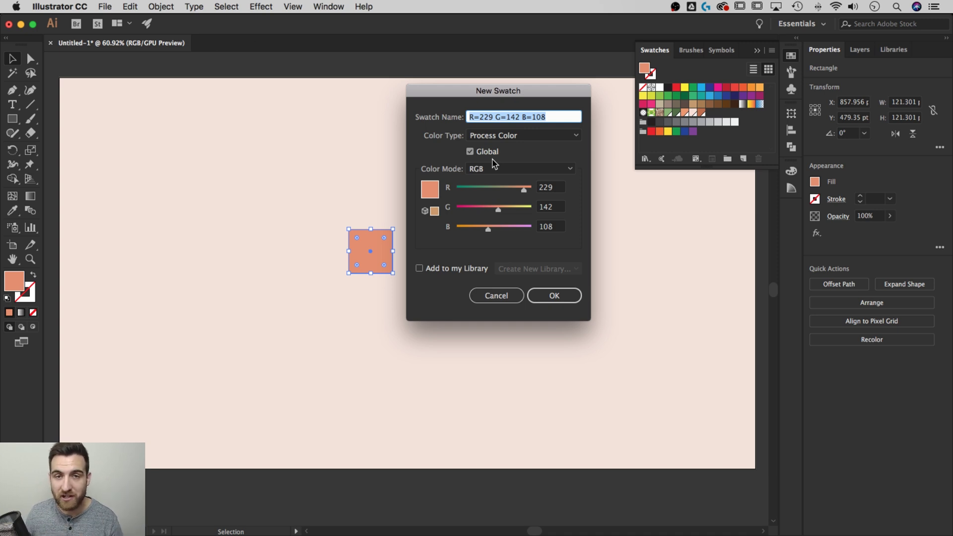
{"action": "left_click", "coordinate": [496, 295]}
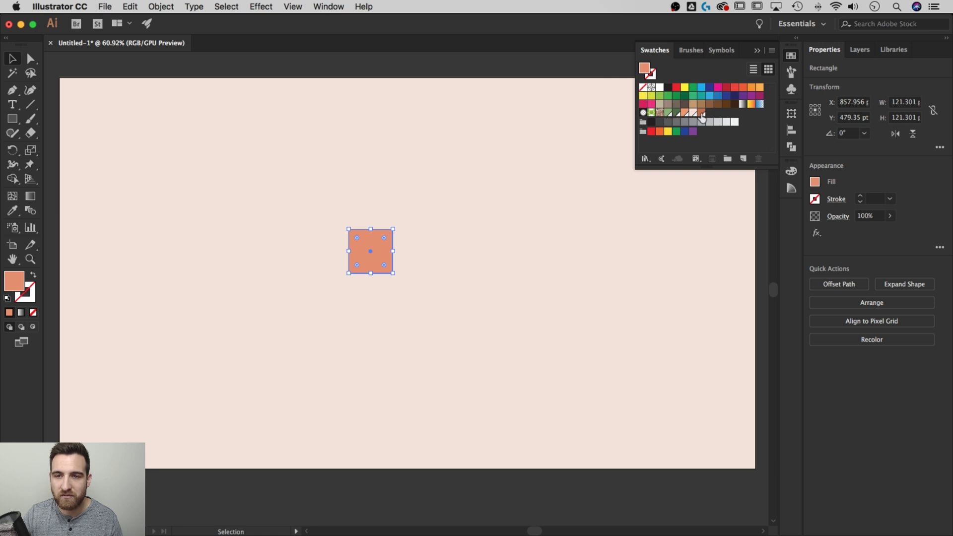
Fill the square with the global orange swatch R=237 G=151 B=107 and leave the swatch's options unmodified.
{"action": "left_click", "coordinate": [685, 113]}
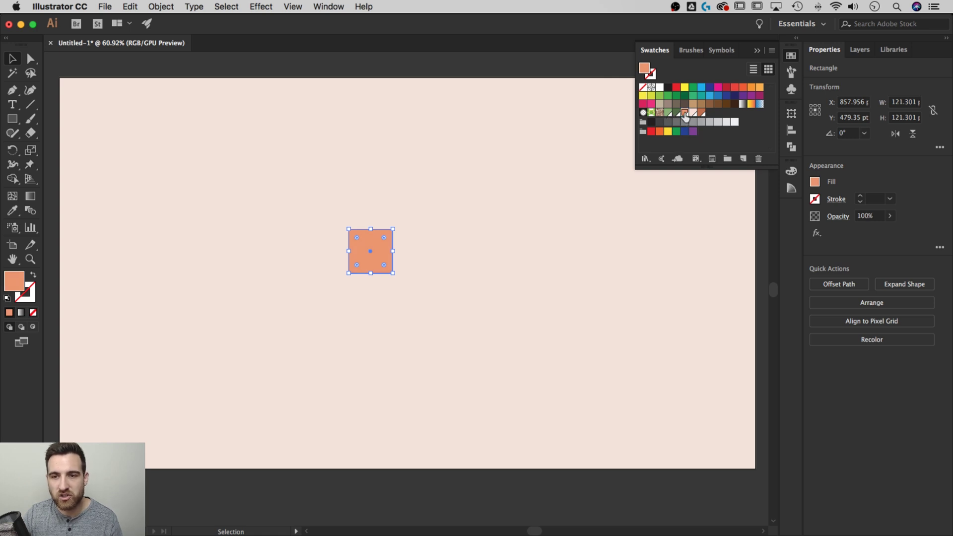
{"action": "double_click", "coordinate": [686, 114]}
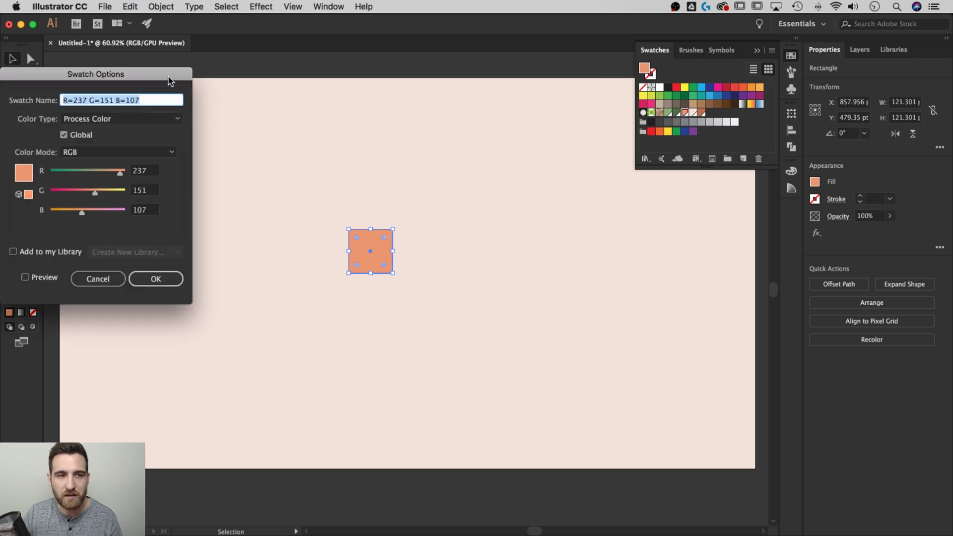
{"action": "left_click_drag", "start_coordinate": [171, 75], "coordinate": [522, 77]}
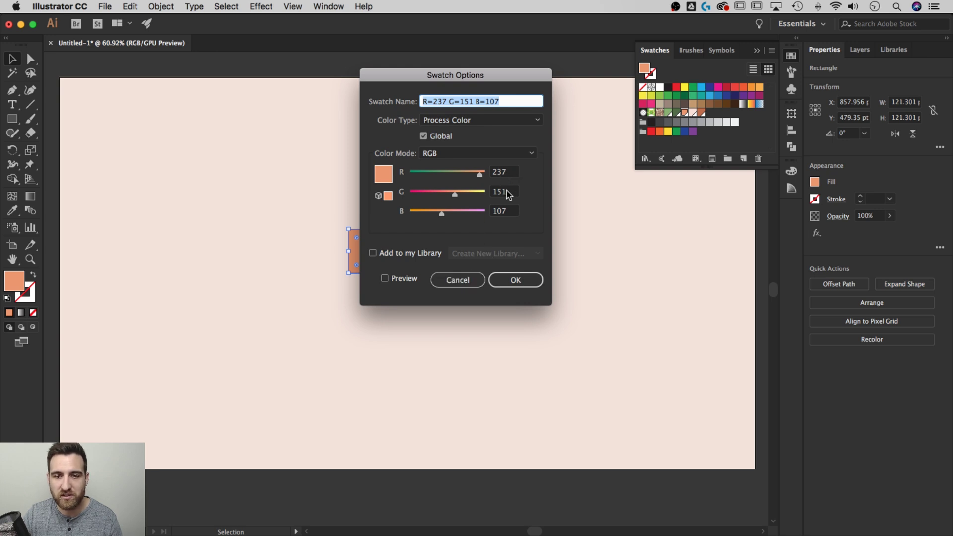
{"action": "left_click", "coordinate": [458, 280]}
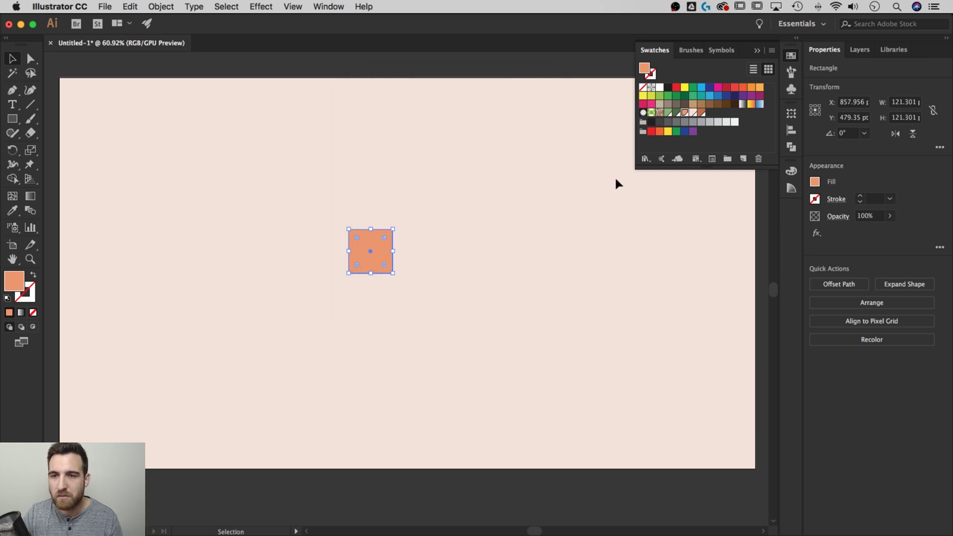
Look up the hex code of the square's orange fill in the Color Picker.
{"action": "left_click", "coordinate": [791, 171]}
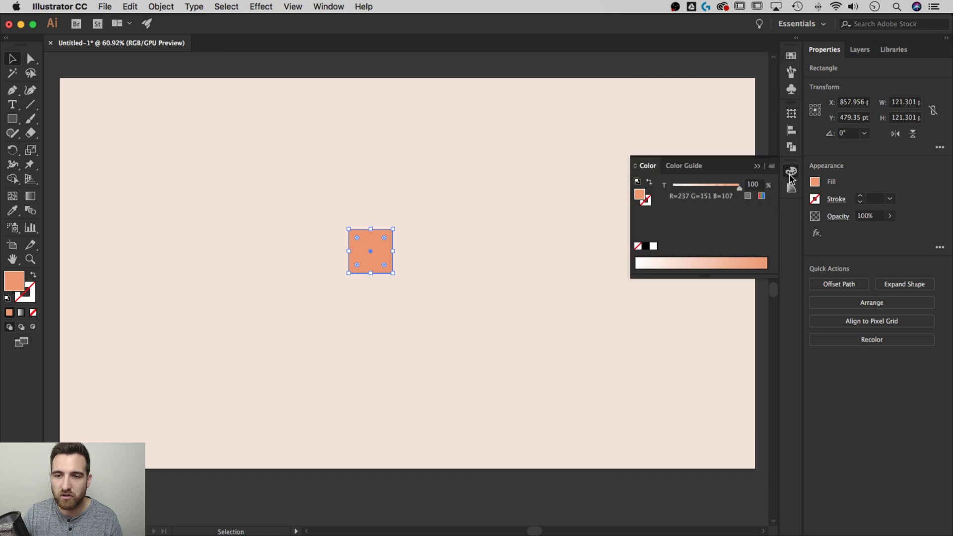
{"action": "double_click", "coordinate": [641, 197]}
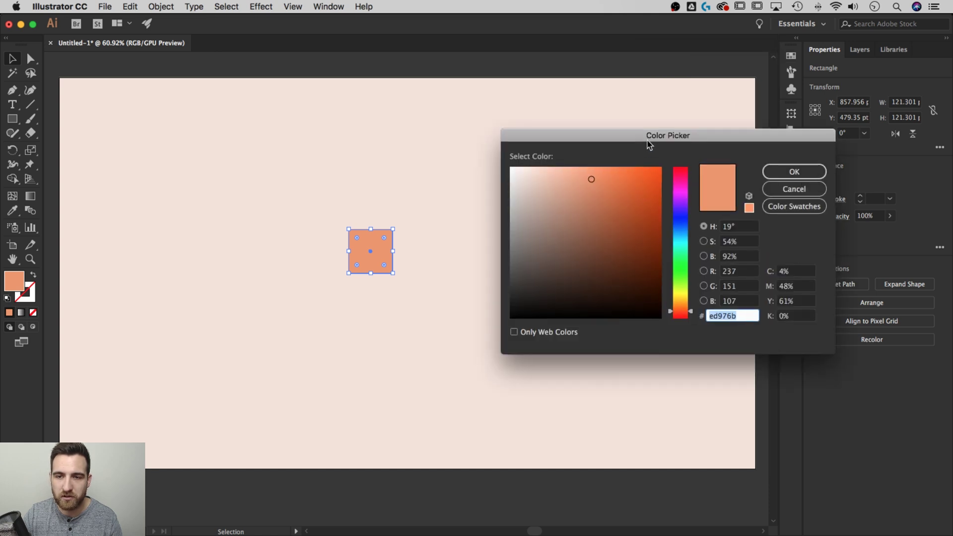
{"action": "left_click_drag", "start_coordinate": [649, 147], "coordinate": [571, 109]}
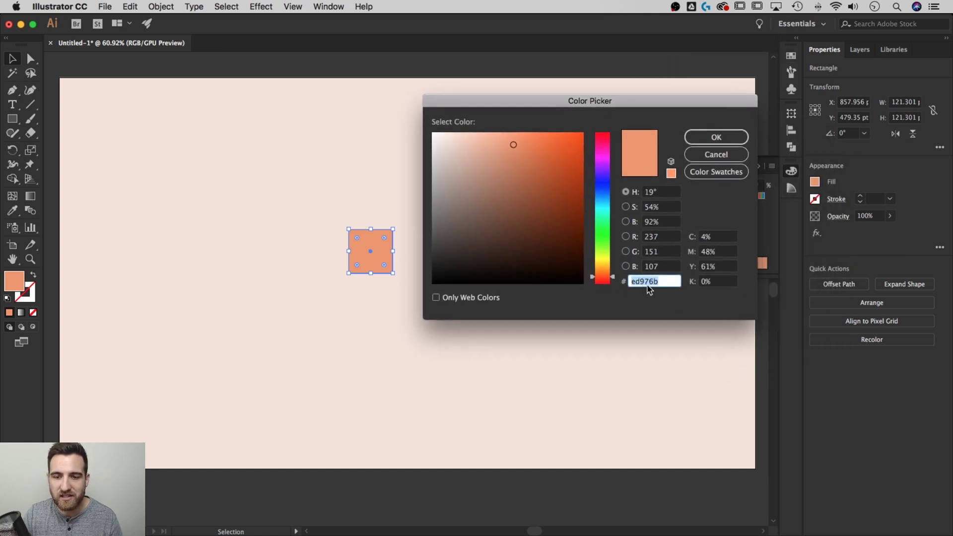
{"action": "left_click", "coordinate": [715, 154]}
{"action": "left_click", "coordinate": [437, 234]}
{"action": "left_click", "coordinate": [386, 243]}
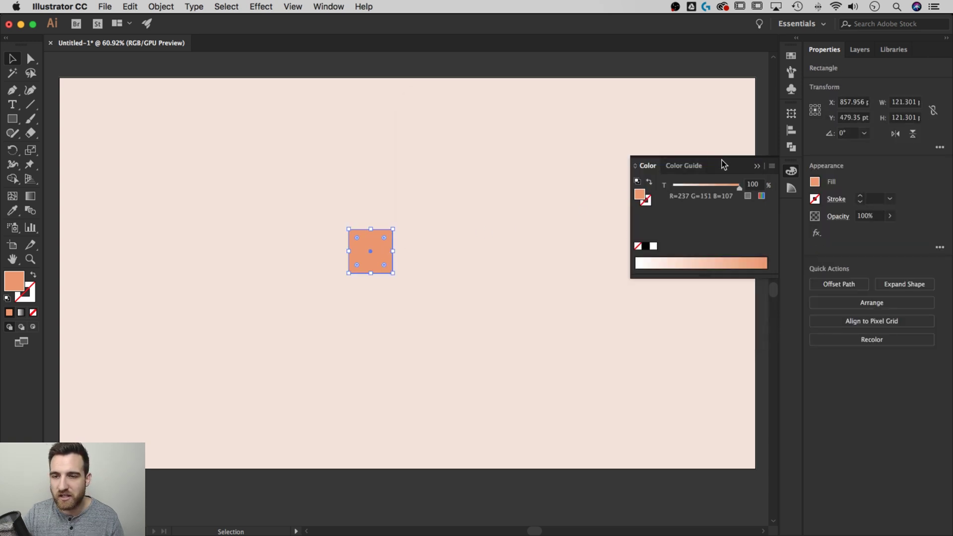
{"action": "left_click", "coordinate": [757, 167]}
Duplicate the orange square straight upward so the copy sits flush on top of the original.
{"action": "left_click", "coordinate": [520, 189]}
{"action": "left_click", "coordinate": [373, 248]}
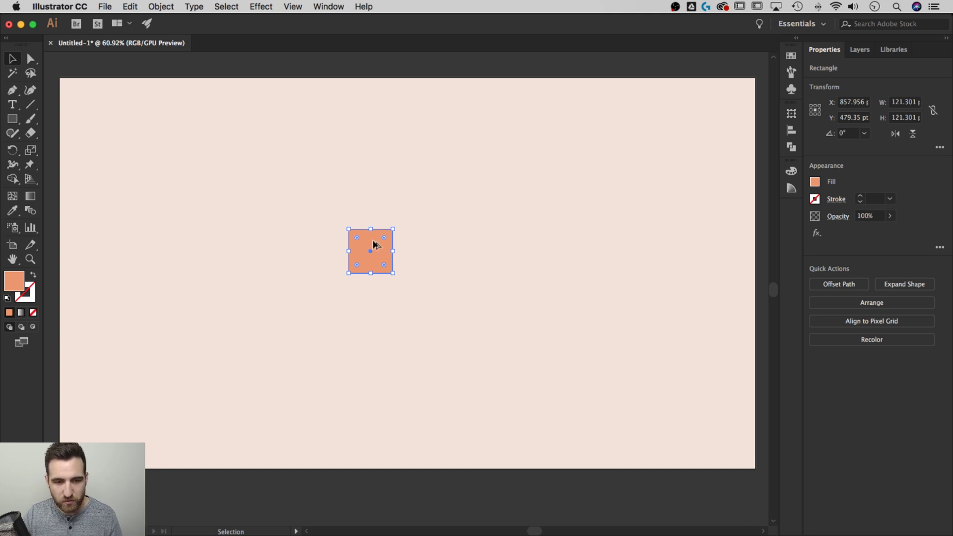
{"action": "left_click_drag", "start_coordinate": [374, 244], "coordinate": [378, 202]}
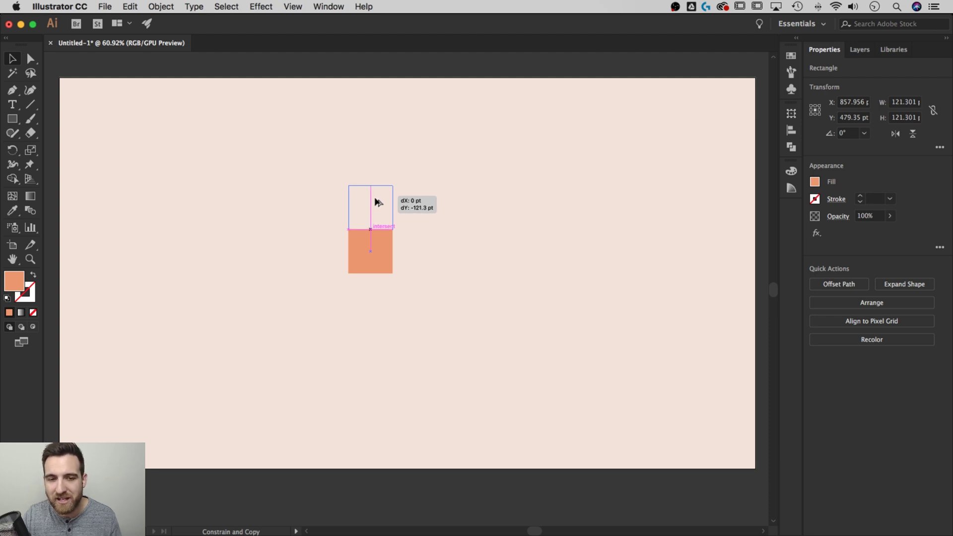
{"action": "left_click_drag", "start_coordinate": [376, 198], "coordinate": [375, 198]}
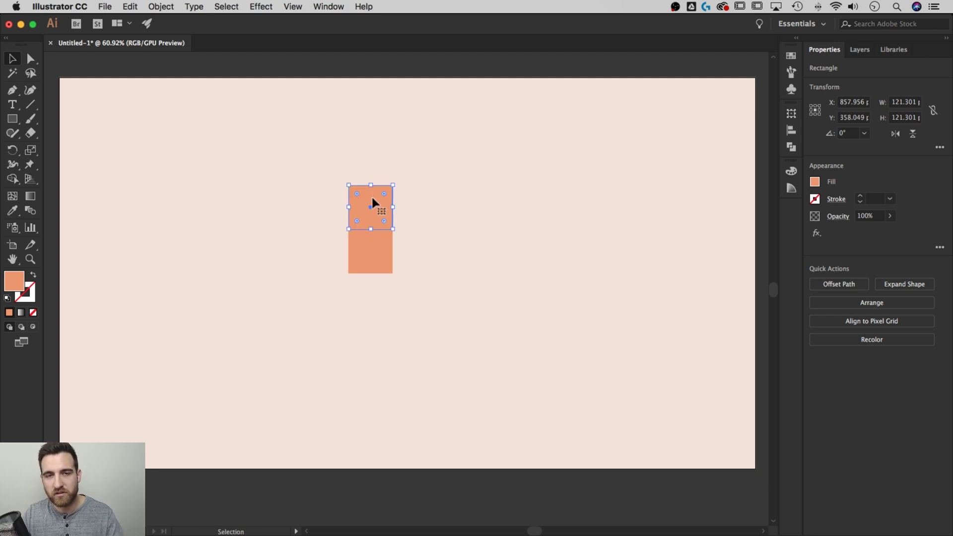
{"action": "left_click", "coordinate": [293, 6]}
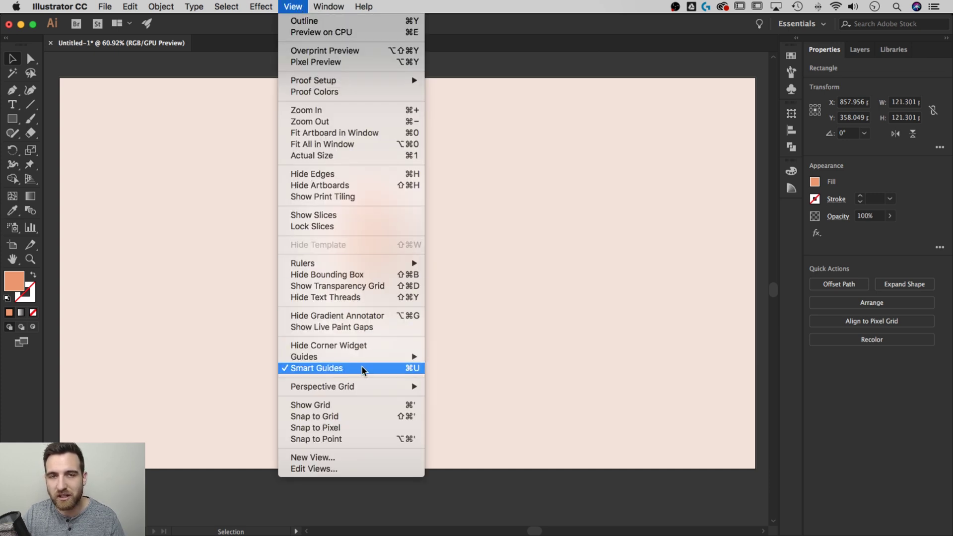
{"action": "left_click", "coordinate": [512, 288]}
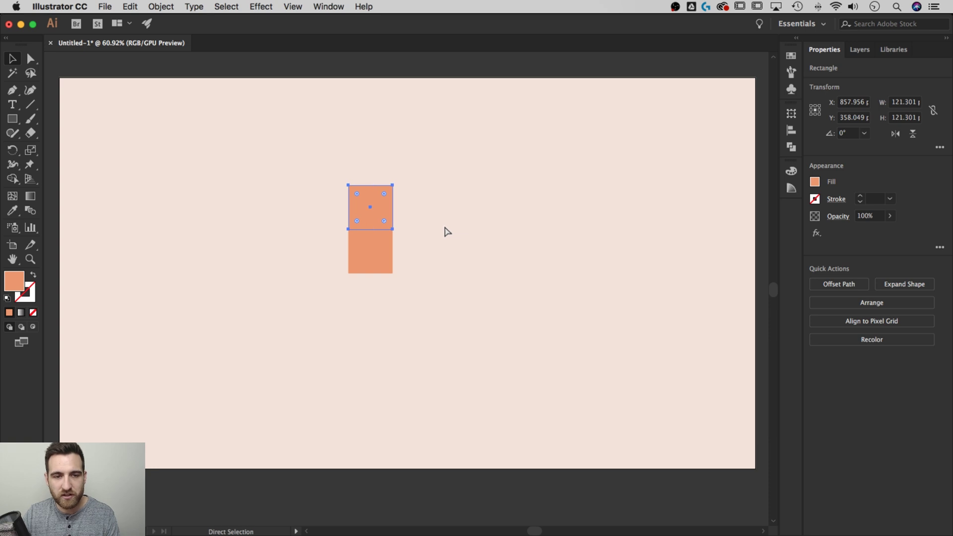
Resize the upper square into a rim about 27.7 pt high and 144.4 pt wide, centered over the lower square.
{"action": "key", "text": "super+equal"}
{"action": "key", "text": "super+equal"}
{"action": "key", "text": "super+equal"}
{"action": "scroll", "coordinate": [505, 249], "scroll_direction": "down", "scroll_amount": 3}
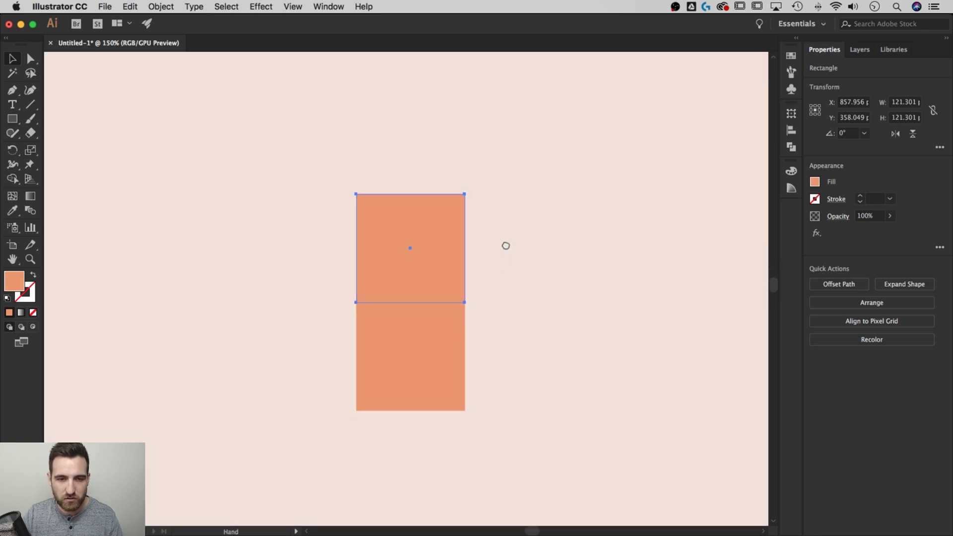
{"action": "left_click_drag", "start_coordinate": [410, 164], "coordinate": [414, 248]}
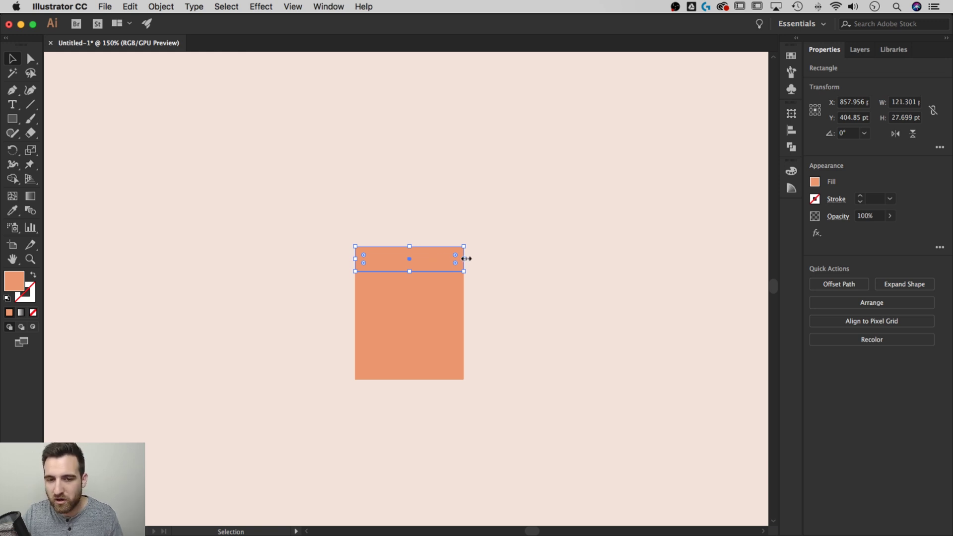
{"action": "left_click_drag", "start_coordinate": [464, 258], "coordinate": [476, 259]}
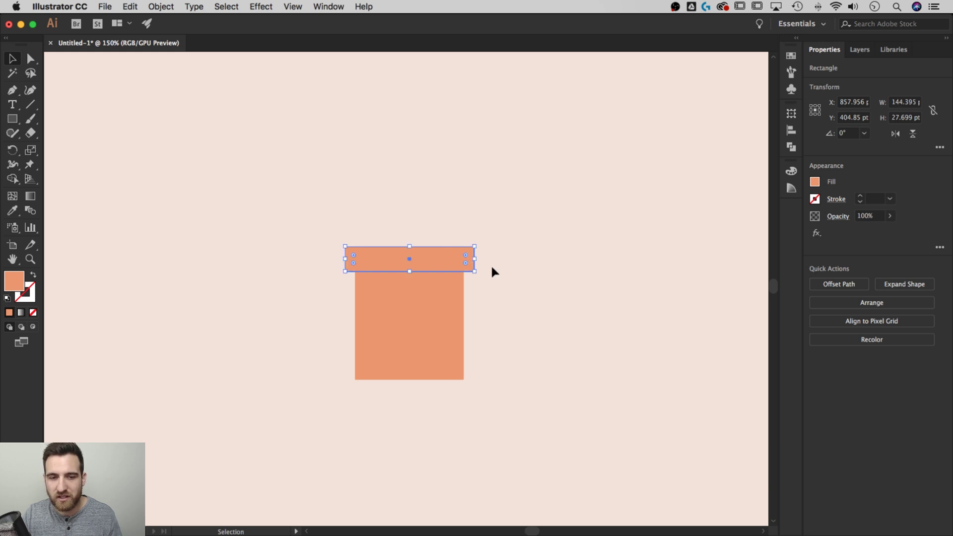
Taper the pot body by moving its lower-right corner point 10 pt left and its lower-left corner point 10 pt right.
{"action": "left_click", "coordinate": [513, 278]}
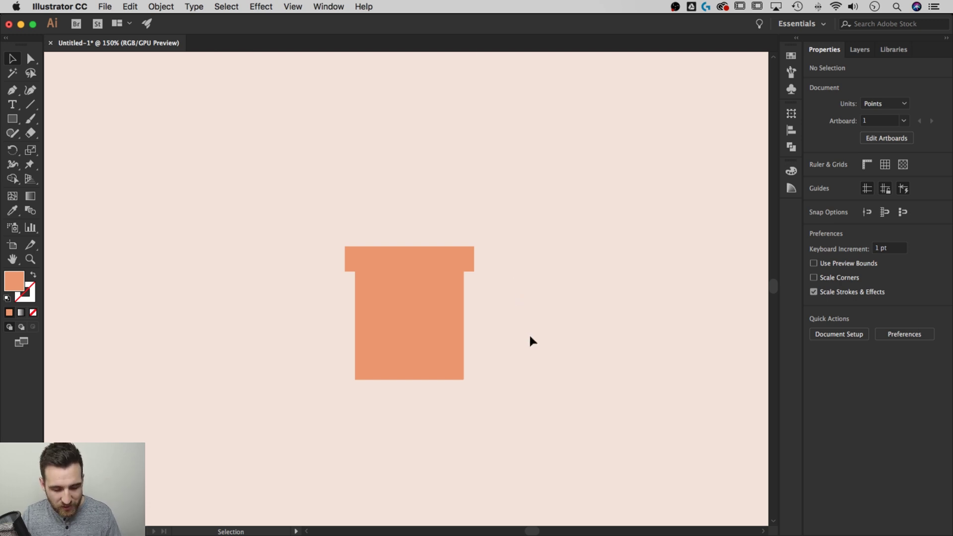
{"action": "key", "text": "a"}
{"action": "left_click_drag", "start_coordinate": [496, 395], "coordinate": [466, 367]}
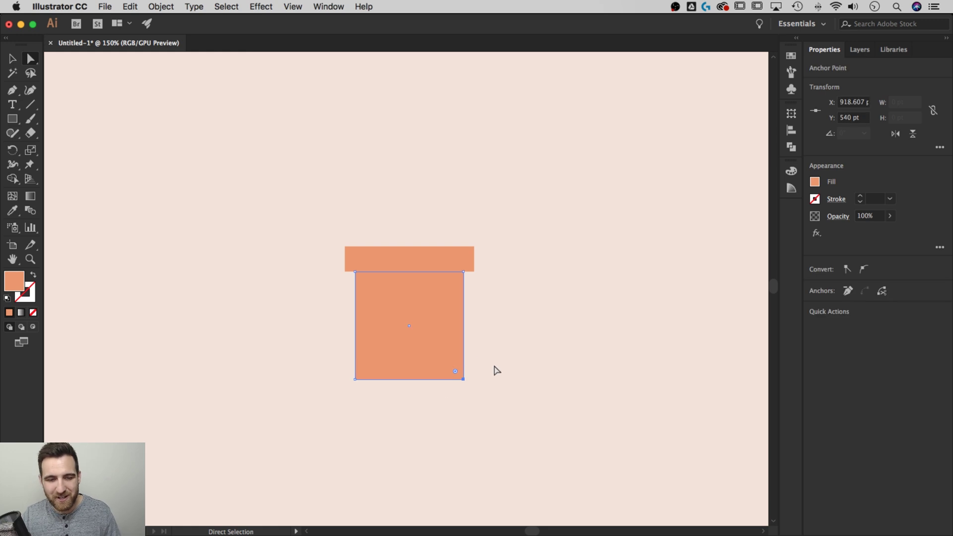
{"action": "left_click_drag", "start_coordinate": [488, 399], "coordinate": [432, 360]}
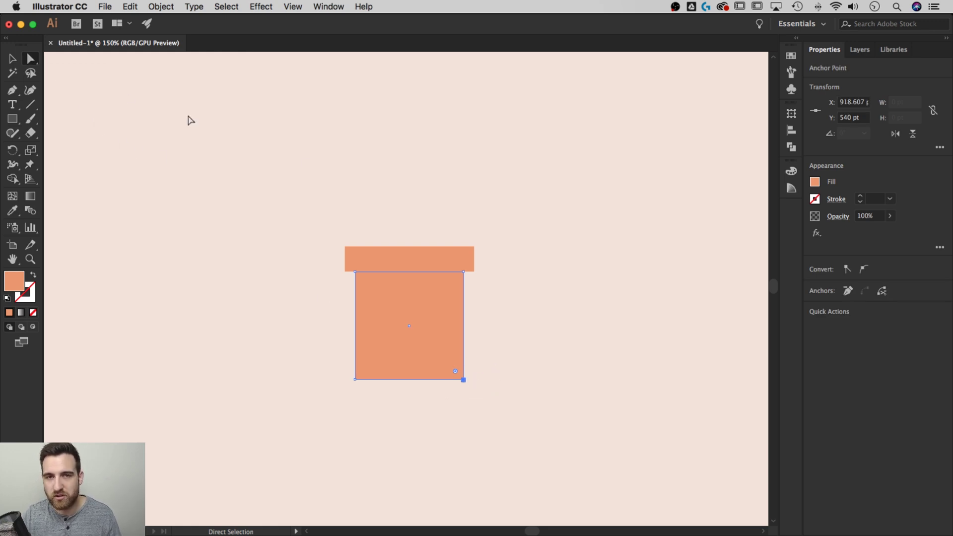
{"action": "left_click_drag", "start_coordinate": [494, 397], "coordinate": [432, 351]}
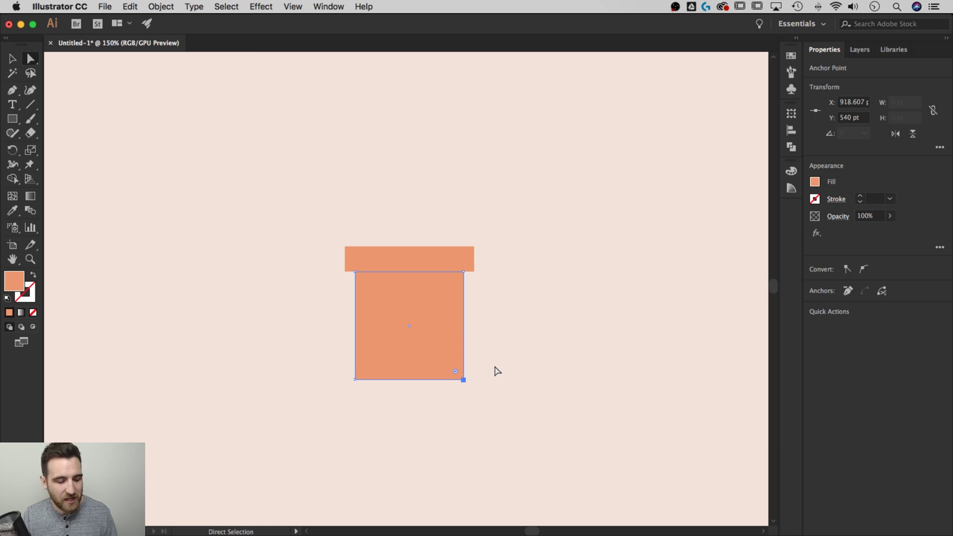
{"action": "key", "text": "super"}
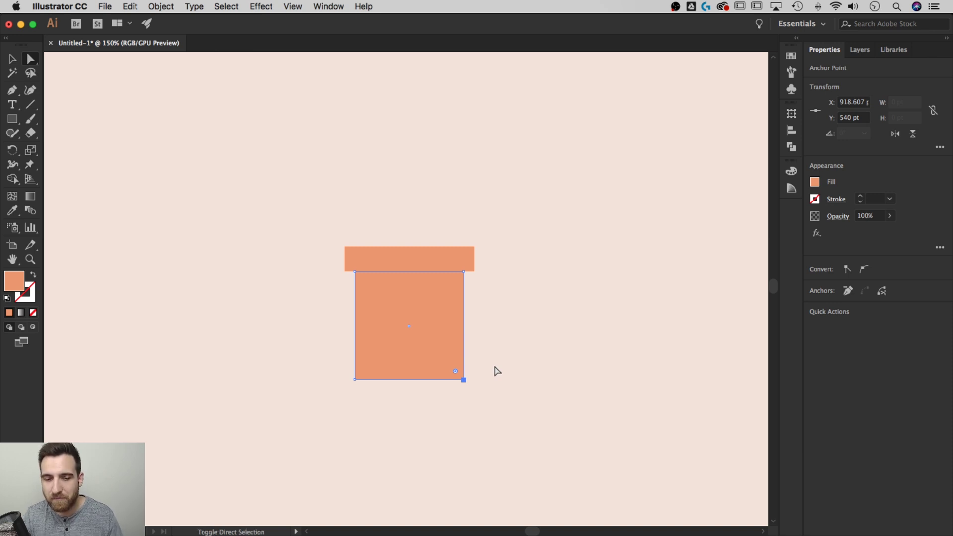
{"action": "key", "text": "shift+Left"}
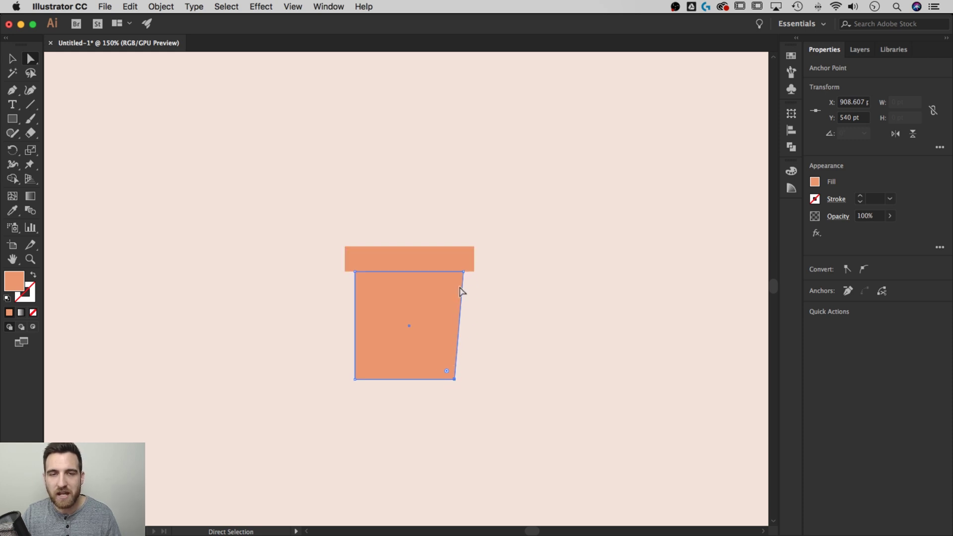
{"action": "left_click_drag", "start_coordinate": [371, 394], "coordinate": [344, 373]}
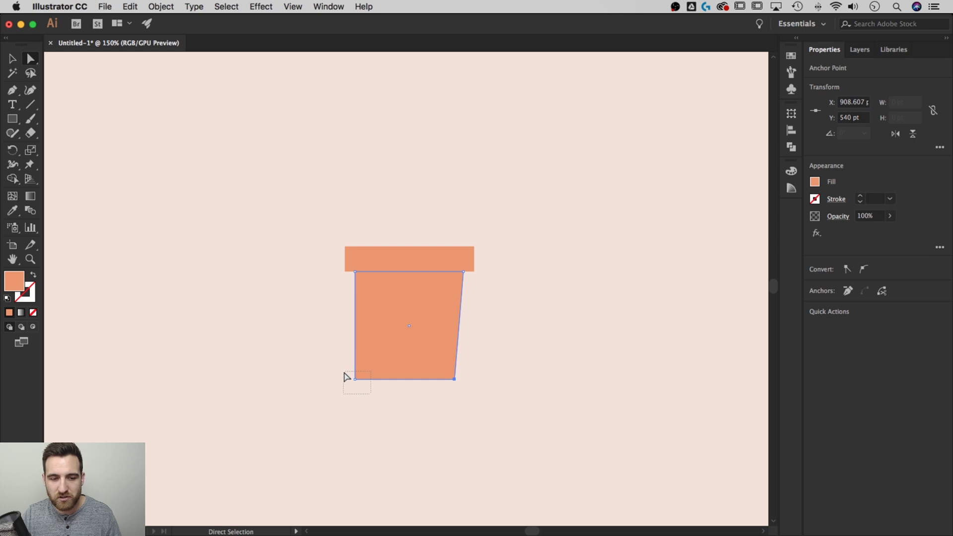
{"action": "key", "text": "shift+Right"}
{"action": "left_click", "coordinate": [575, 336]}
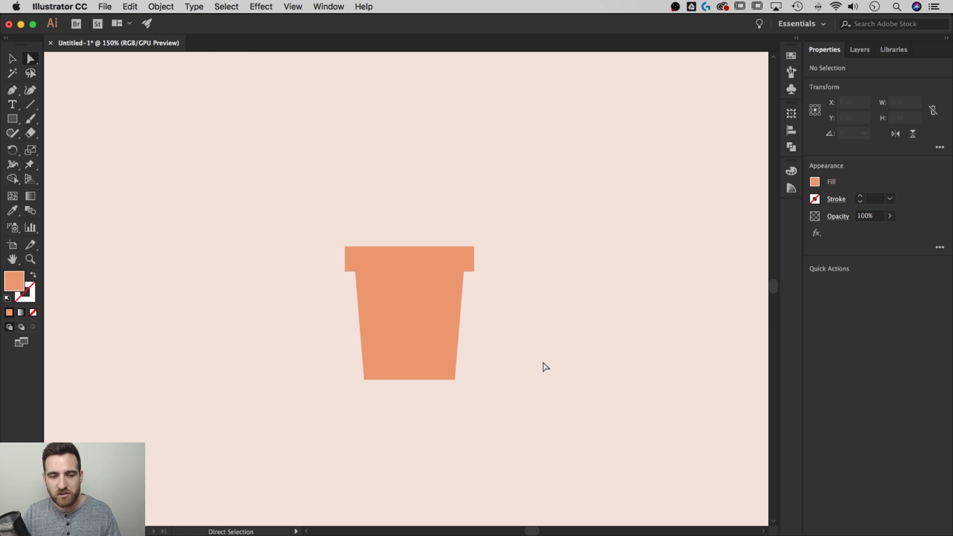
Shorten the pot body by moving both of its bottom corner points up 10 pt together.
{"action": "left_click_drag", "start_coordinate": [510, 406], "coordinate": [336, 366]}
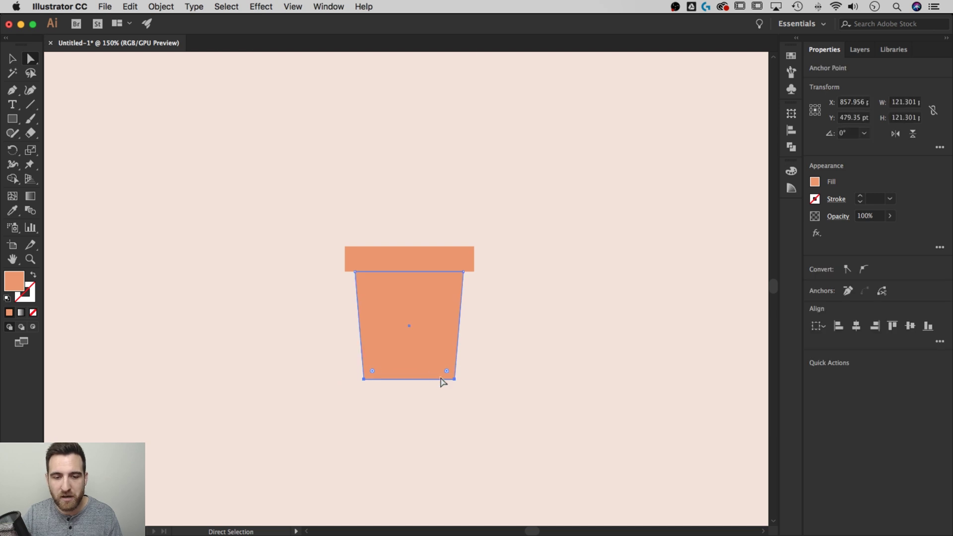
{"action": "left_click_drag", "start_coordinate": [491, 394], "coordinate": [345, 365]}
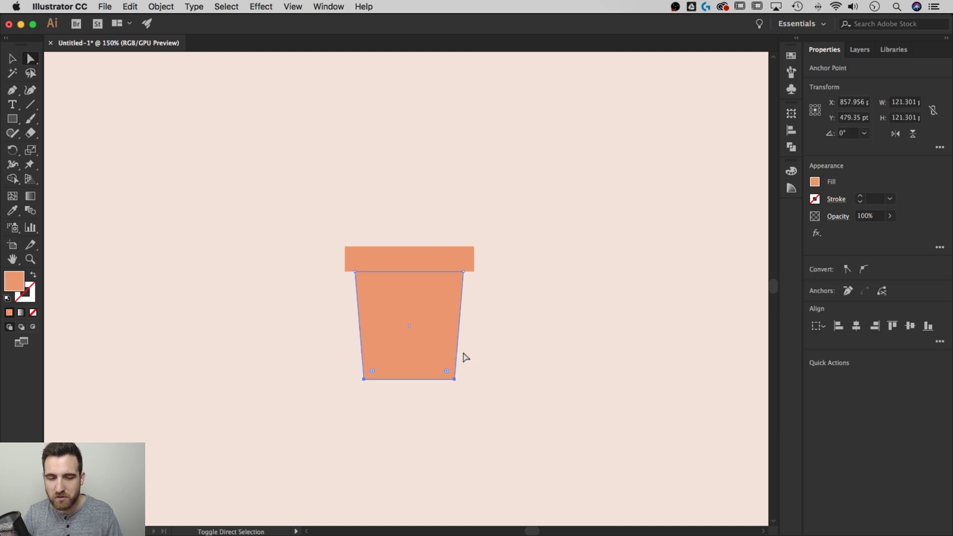
{"action": "key", "text": "shift+Up"}
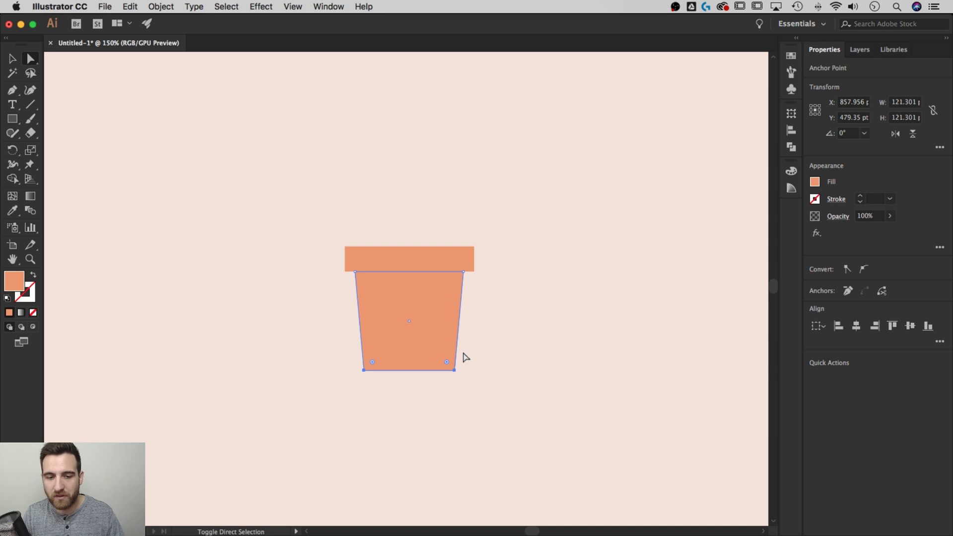
{"action": "left_click", "coordinate": [576, 356]}
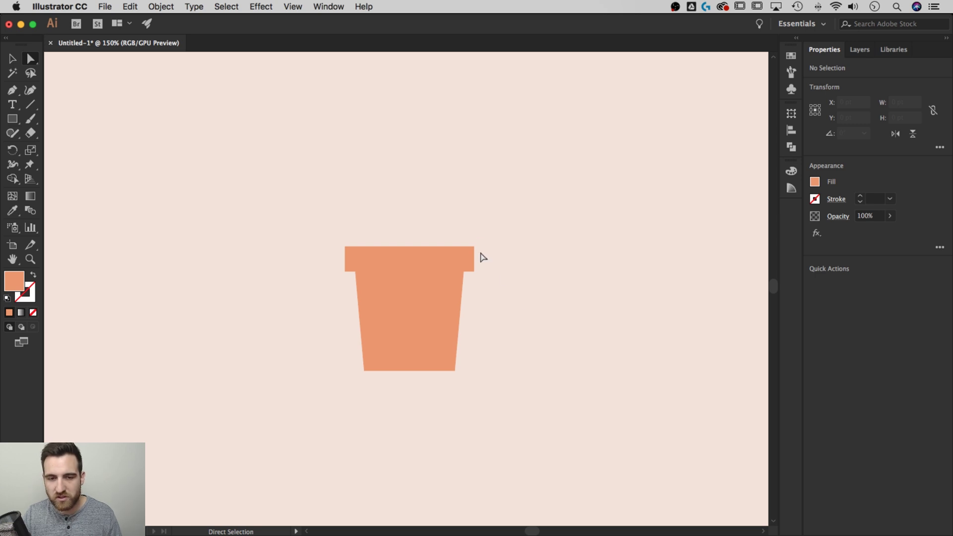
Round all four corners of the pot's rim with a linked corner radius of 5 pt.
{"action": "left_click", "coordinate": [431, 262]}
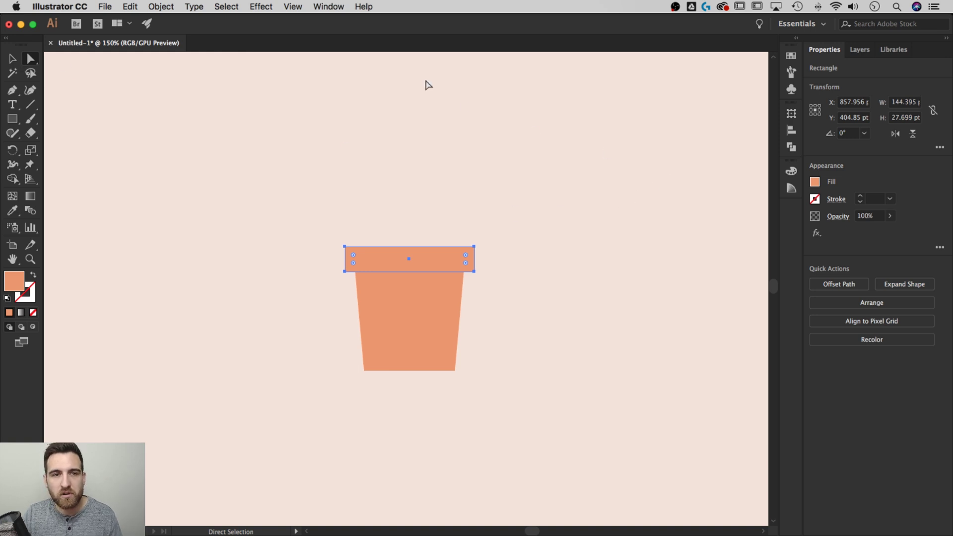
{"action": "left_click", "coordinate": [329, 7]}
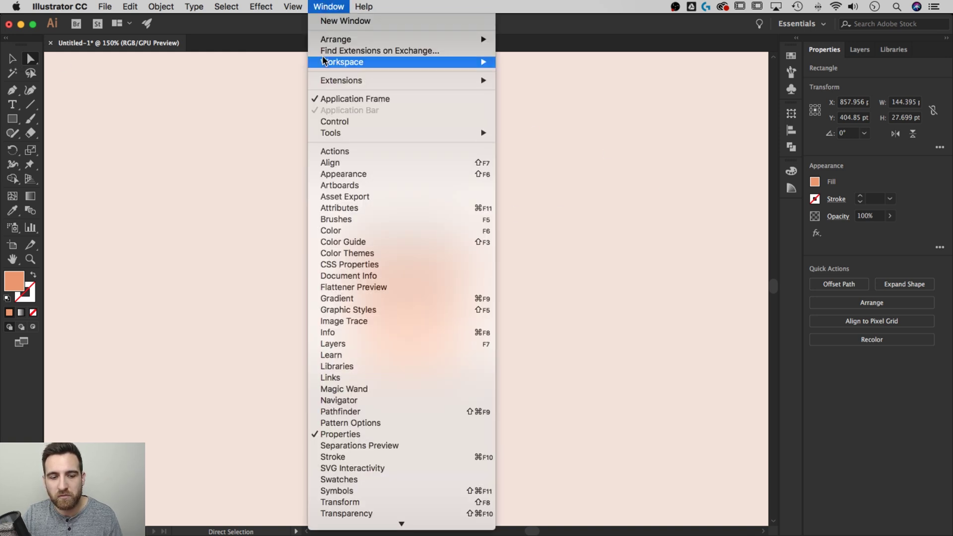
{"action": "left_click", "coordinate": [361, 502]}
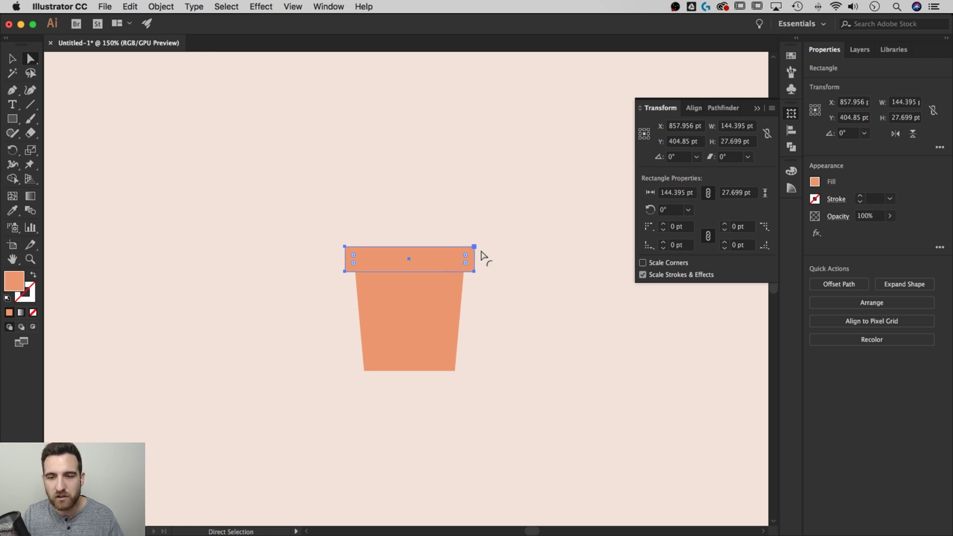
{"action": "left_click", "coordinate": [687, 230]}
{"action": "type", "text": "5"}
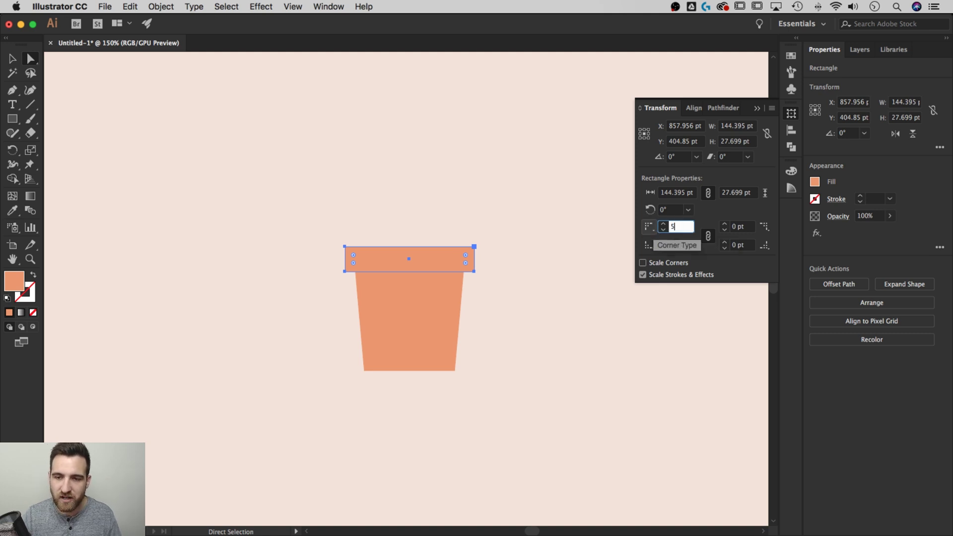
{"action": "left_click", "coordinate": [709, 237]}
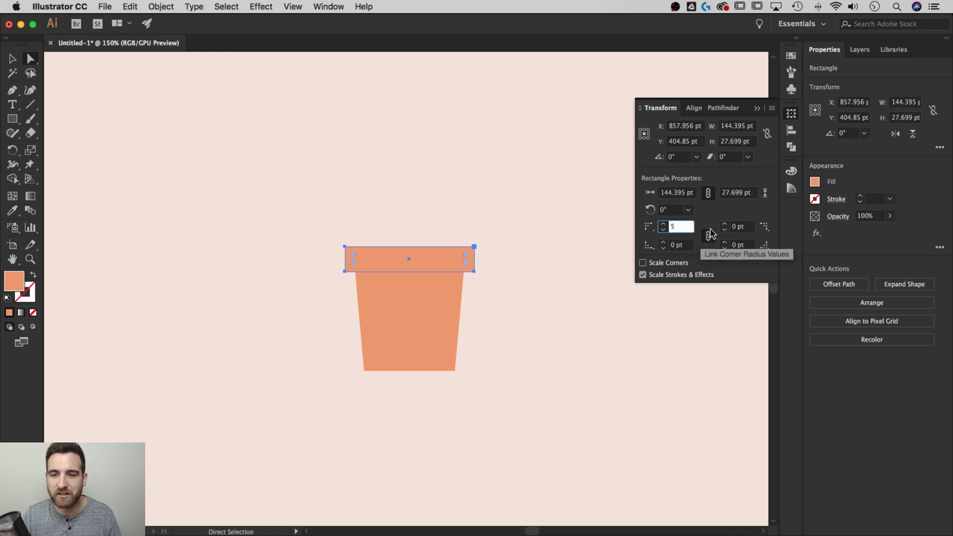
{"action": "key", "text": "Return"}
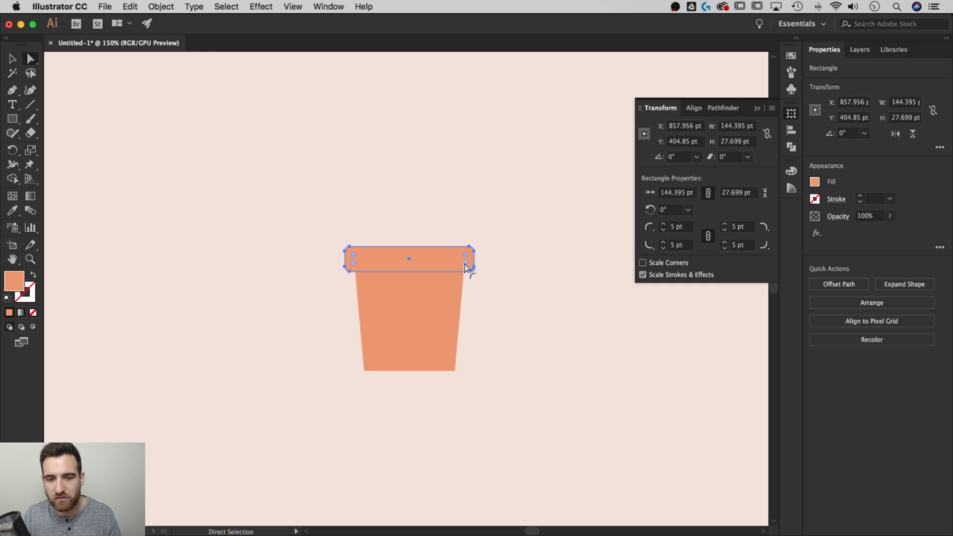
{"action": "left_click", "coordinate": [501, 318]}
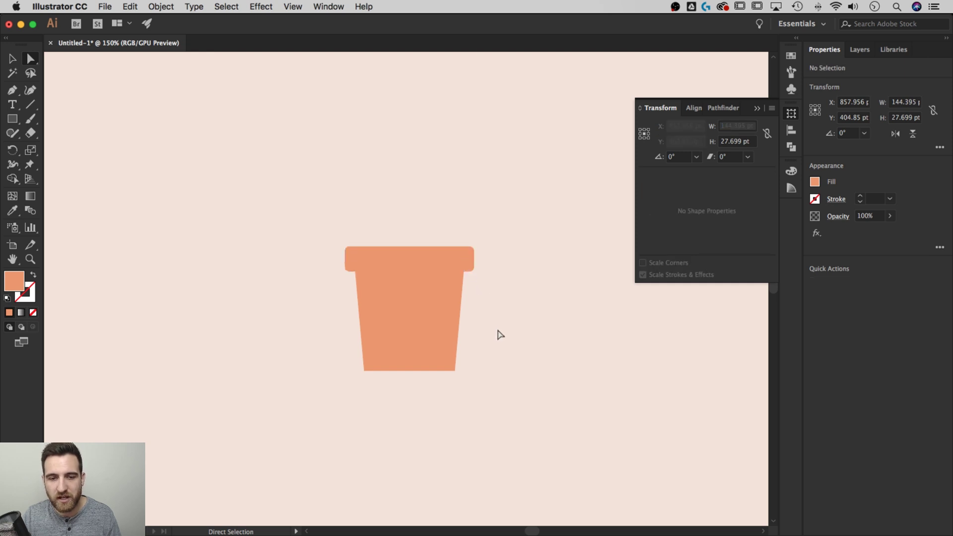
Slightly round the two bottom corners of the pot body and put away the Transform options.
{"action": "left_click_drag", "start_coordinate": [503, 396], "coordinate": [330, 361]}
{"action": "left_click_drag", "start_coordinate": [449, 363], "coordinate": [448, 365]}
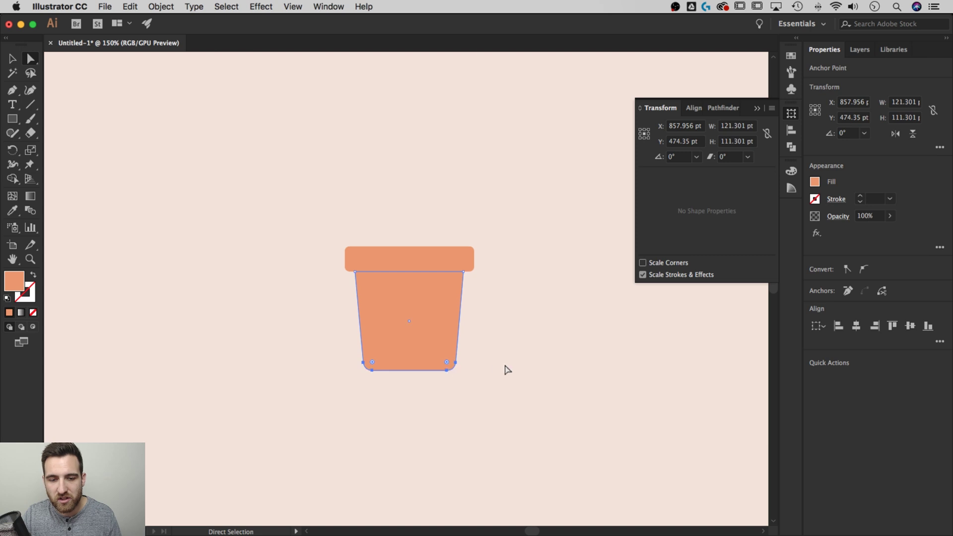
{"action": "left_click", "coordinate": [516, 384]}
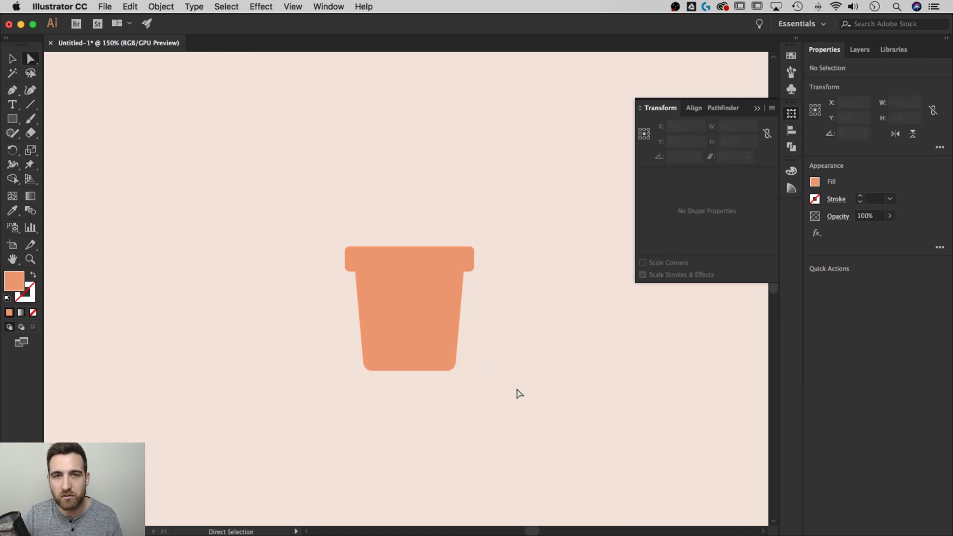
{"action": "left_click", "coordinate": [757, 109]}
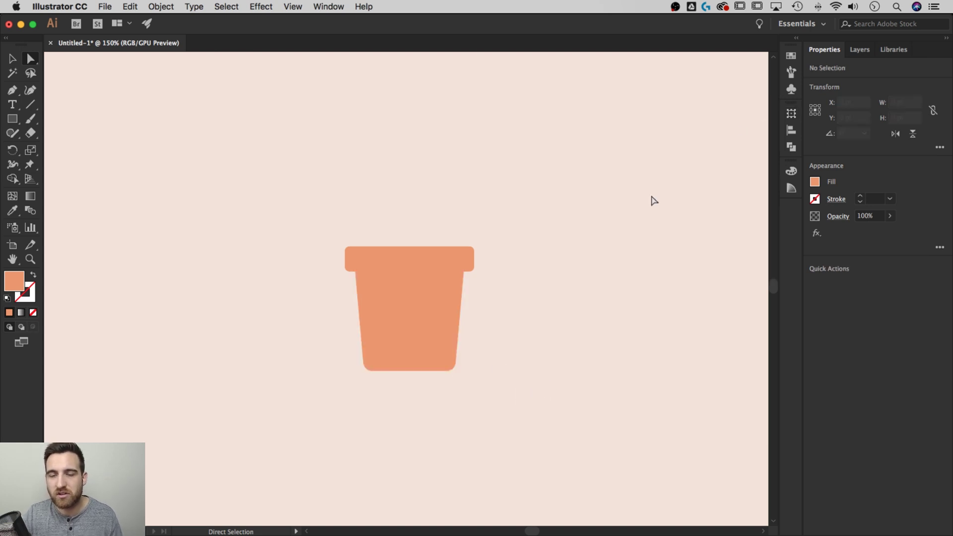
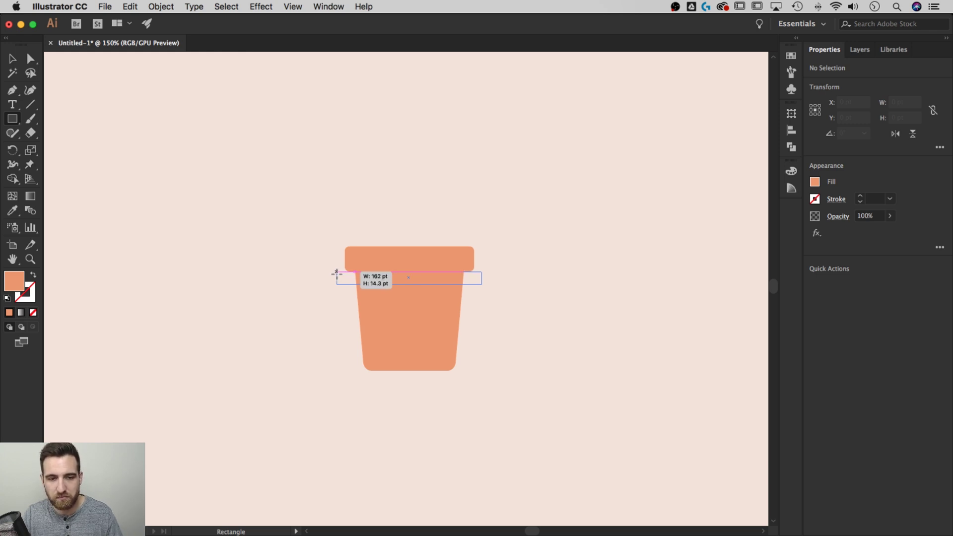
Draw a rectangle about 162 pt wide across the body directly beneath the rim, and reduce its height to about 7.15 pt.
{"action": "left_click_drag", "start_coordinate": [337, 272], "coordinate": [336, 273]}
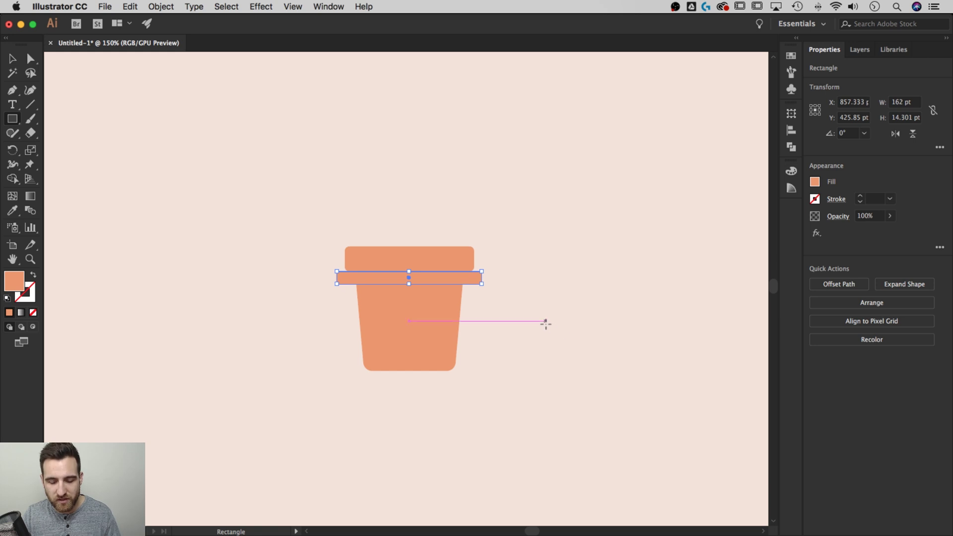
{"action": "key", "text": "a"}
{"action": "key", "text": "super+equal"}
{"action": "key", "text": "super+equal"}
{"action": "key", "text": "super+equal"}
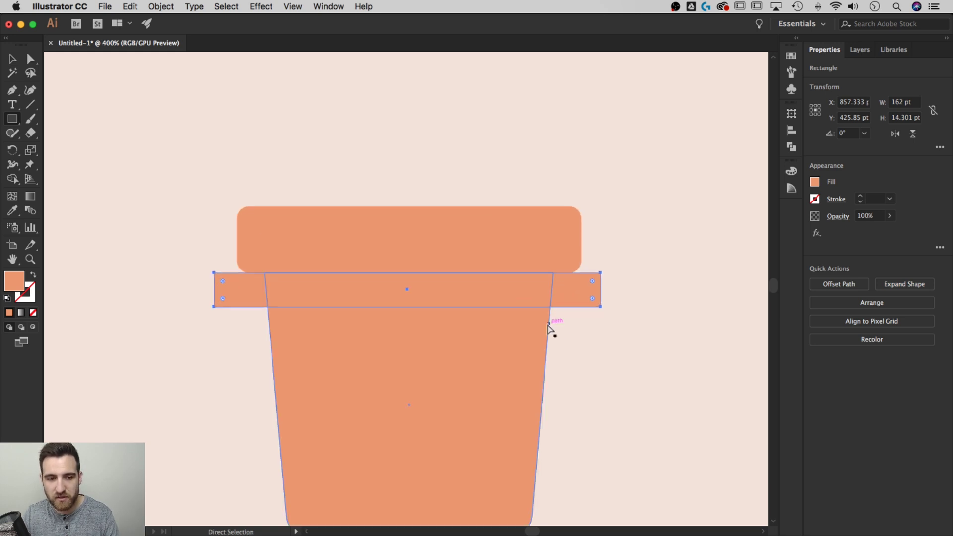
{"action": "key", "text": "m"}
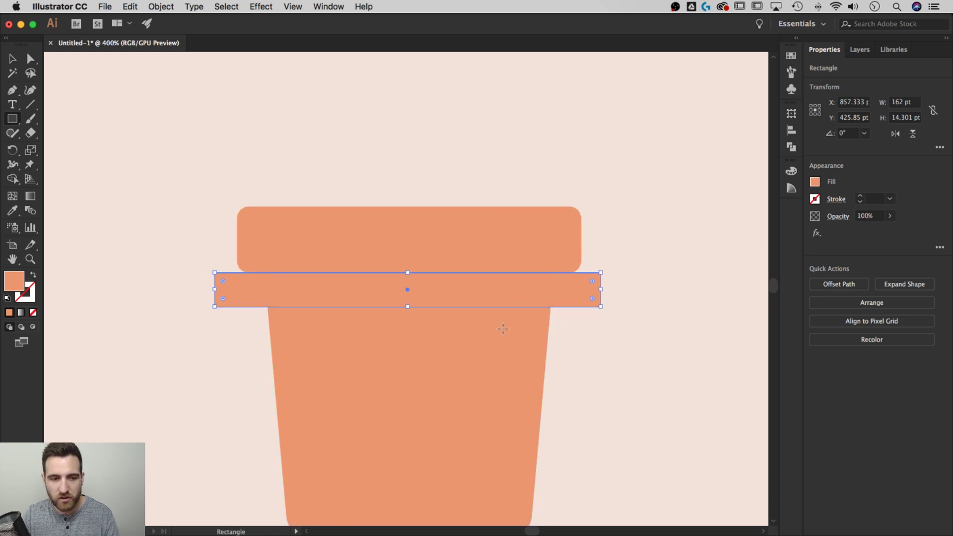
{"action": "left_click", "coordinate": [12, 59]}
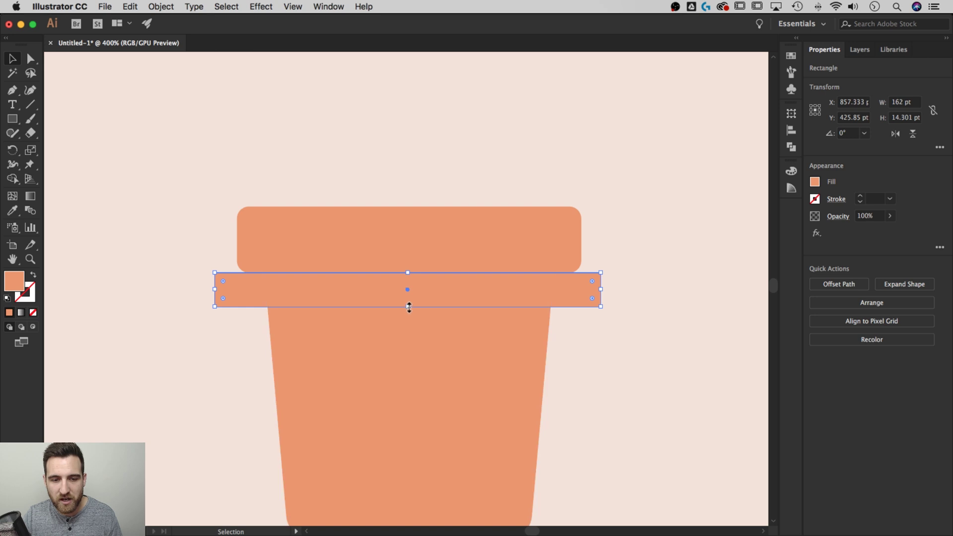
{"action": "left_click_drag", "start_coordinate": [408, 308], "coordinate": [411, 289]}
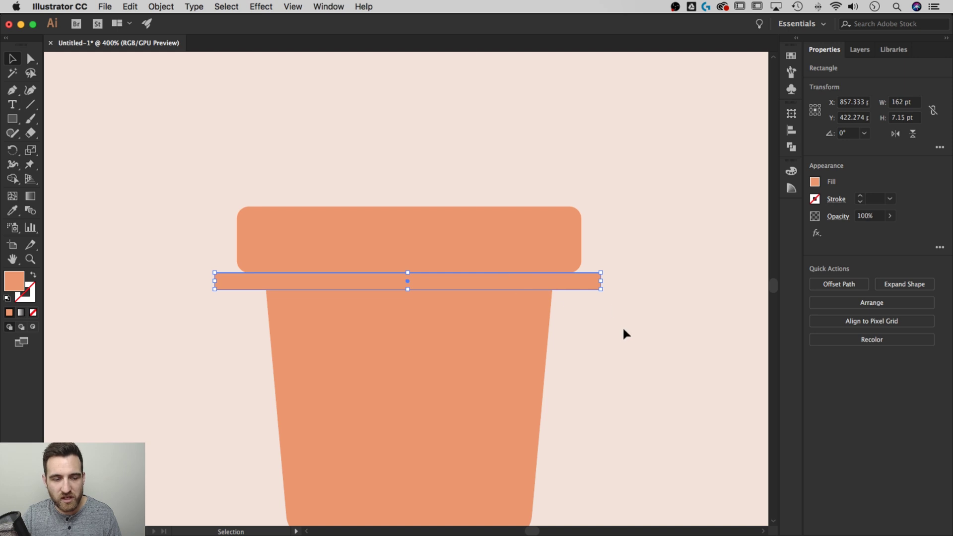
Trim the thin rectangle's two overhanging ends to the pot body's outline with the Shape Builder tool.
{"action": "left_click_drag", "start_coordinate": [648, 337], "coordinate": [210, 283]}
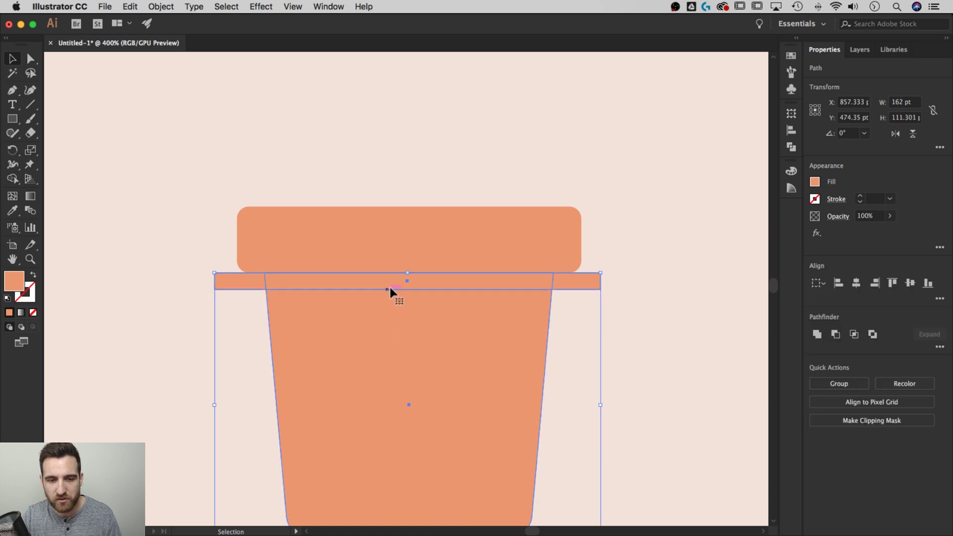
{"action": "left_click", "coordinate": [12, 180]}
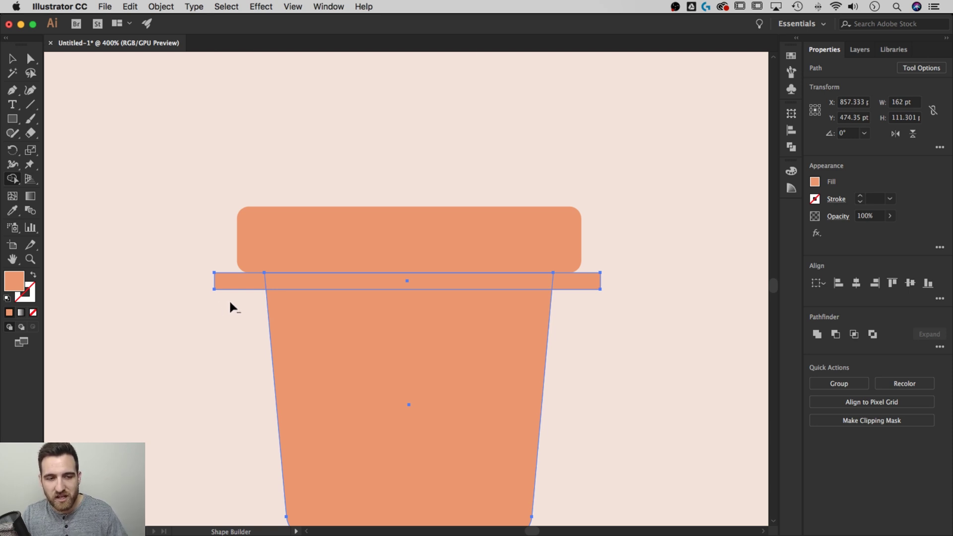
{"action": "left_click_drag", "start_coordinate": [230, 302], "coordinate": [220, 253]}
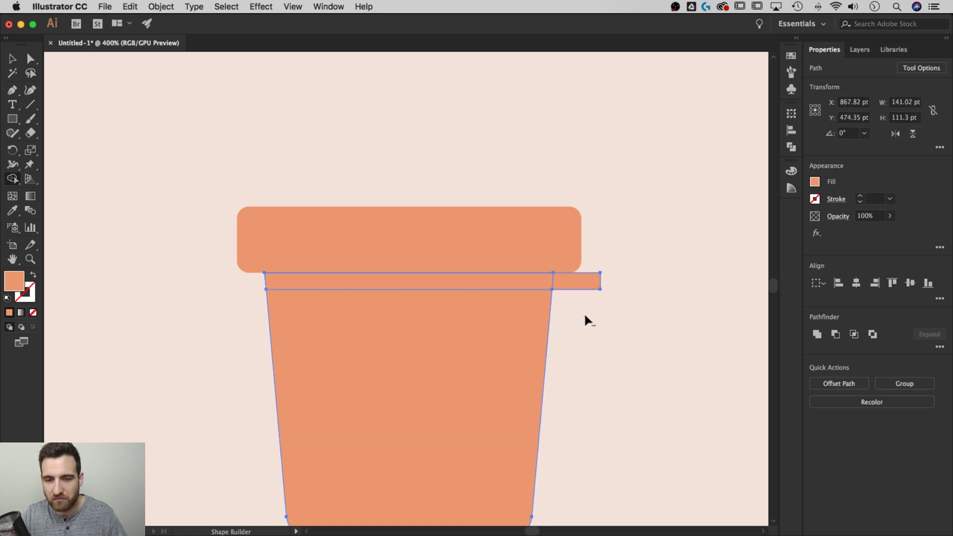
{"action": "left_click_drag", "start_coordinate": [585, 314], "coordinate": [600, 258]}
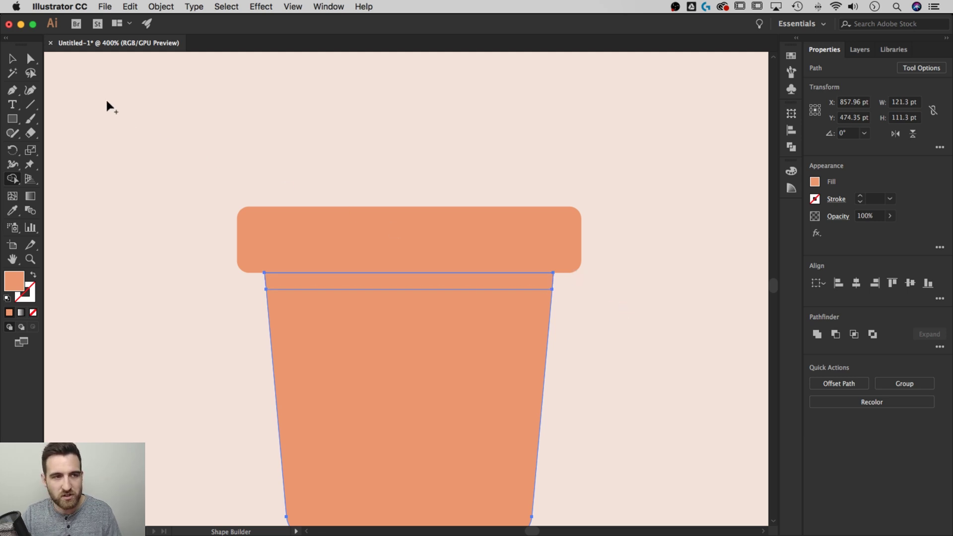
{"action": "left_click", "coordinate": [12, 58]}
{"action": "left_click", "coordinate": [556, 314]}
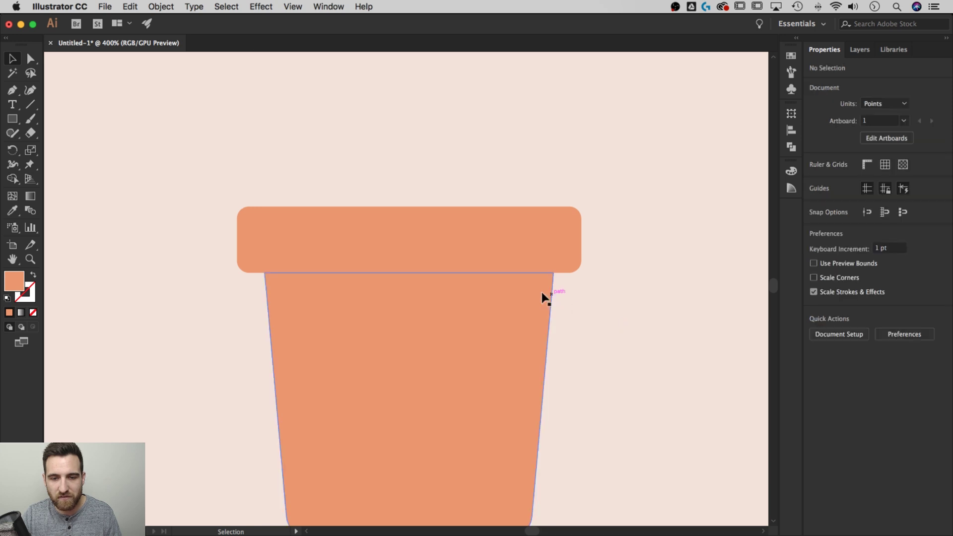
Fill the thin shadow strip beneath the pot's rim with the dark orange swatch R=193 G=110 B=73.
{"action": "left_click", "coordinate": [527, 283]}
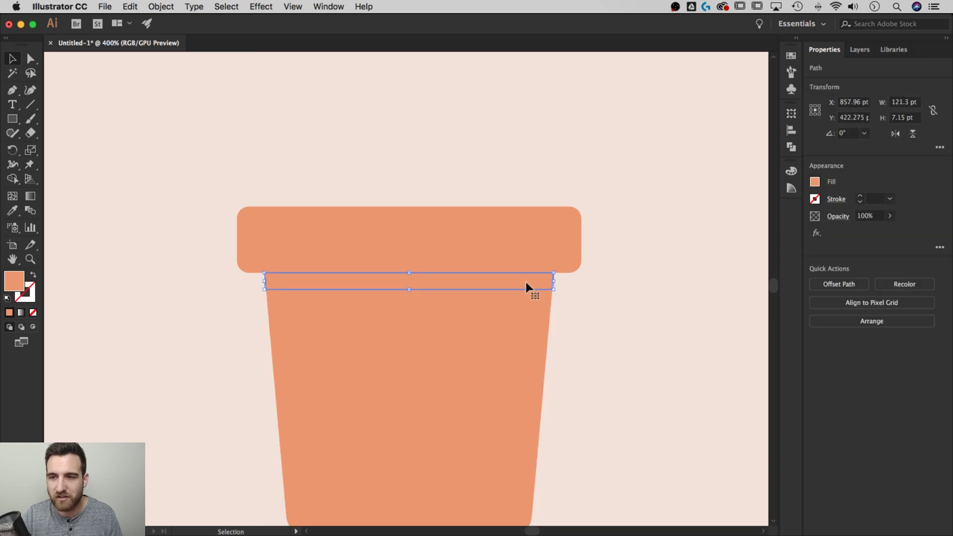
{"action": "left_click", "coordinate": [792, 72]}
{"action": "left_click", "coordinate": [791, 57]}
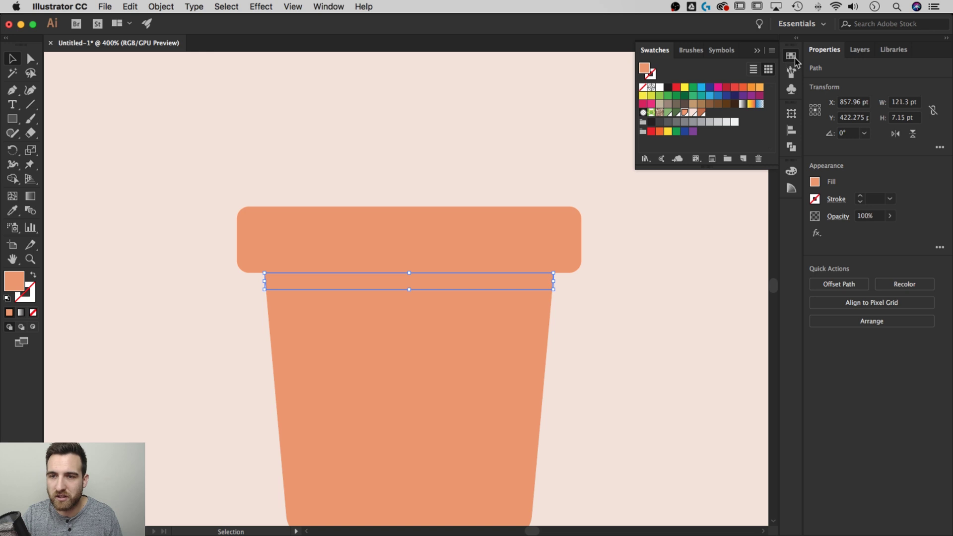
{"action": "left_click", "coordinate": [701, 113]}
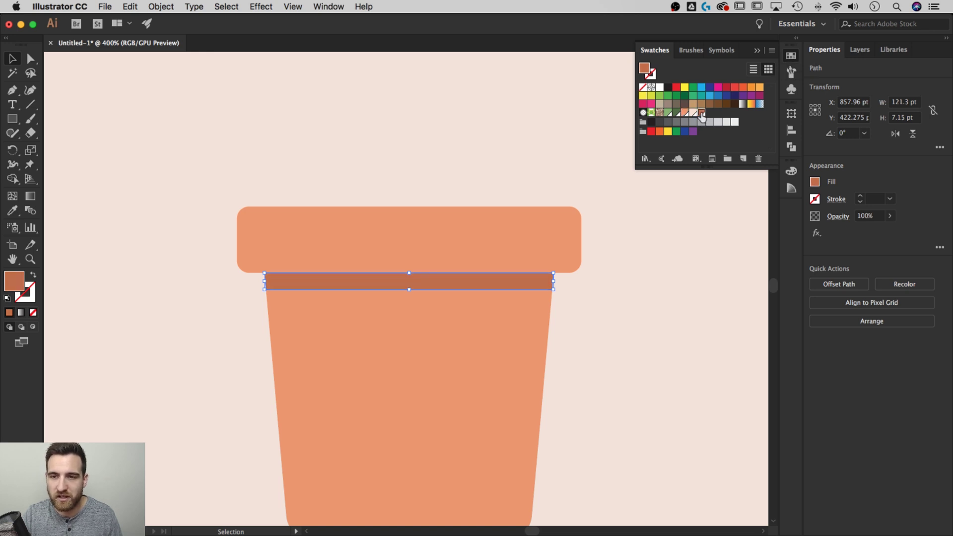
Examine the RGB values and hex code of the shadow strip's dark orange, leaving the colour settings unedited.
{"action": "double_click", "coordinate": [702, 113]}
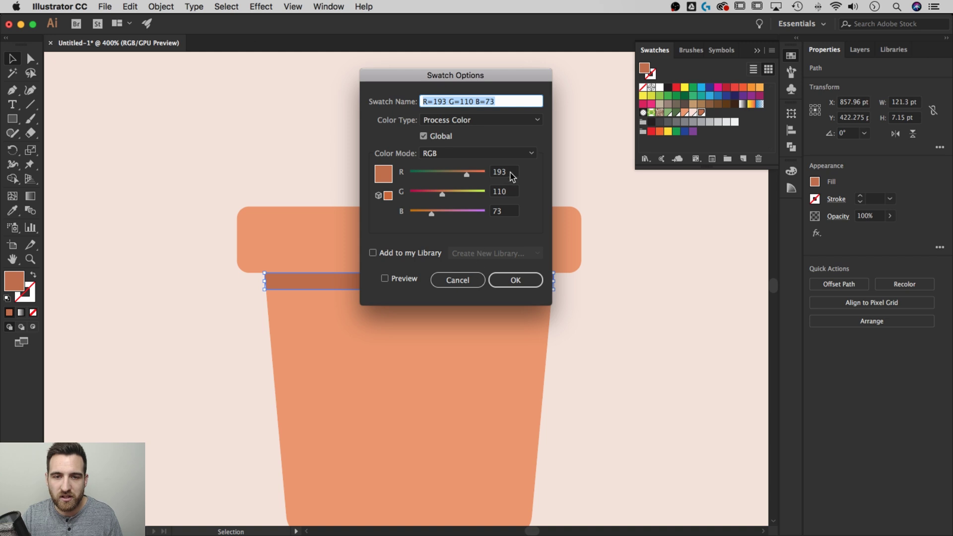
{"action": "left_click", "coordinate": [456, 280]}
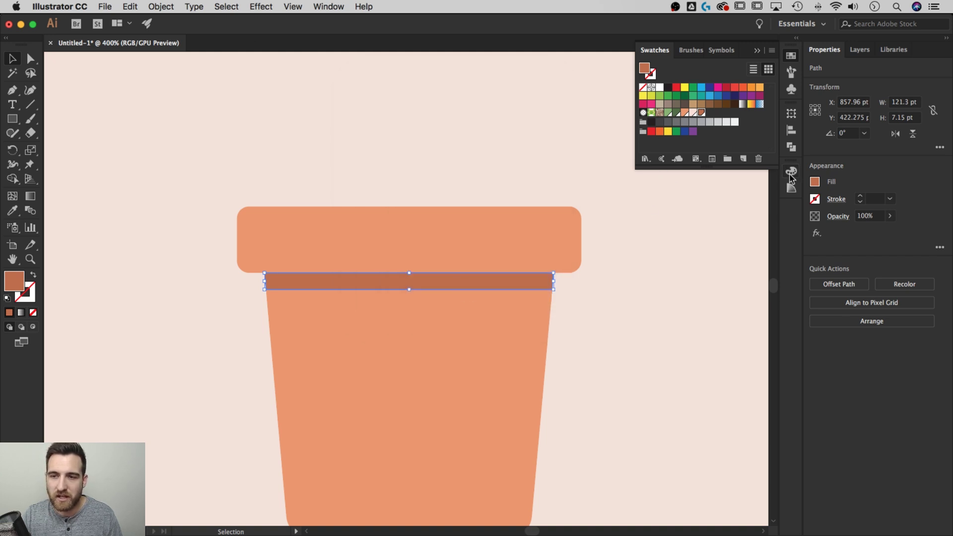
{"action": "left_click", "coordinate": [792, 173]}
{"action": "double_click", "coordinate": [640, 196]}
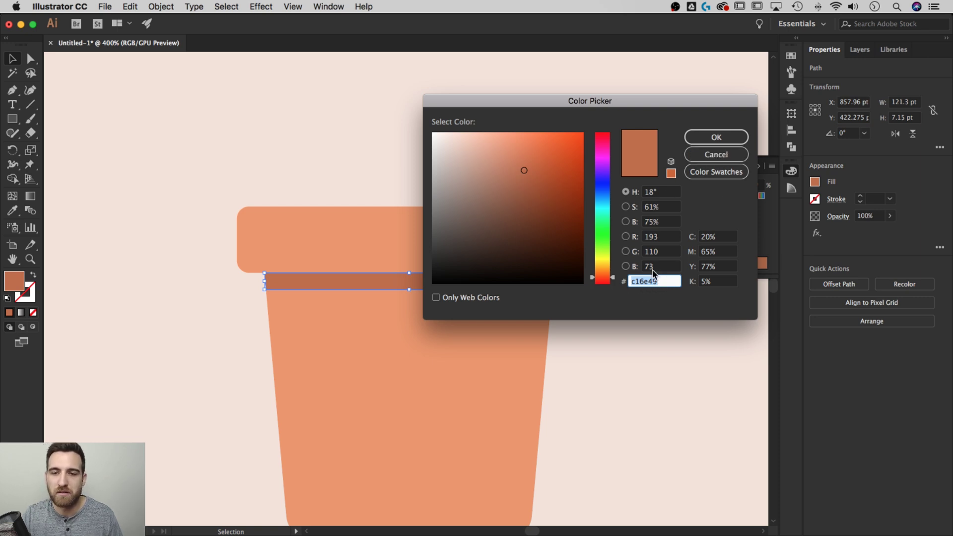
{"action": "left_click", "coordinate": [718, 154]}
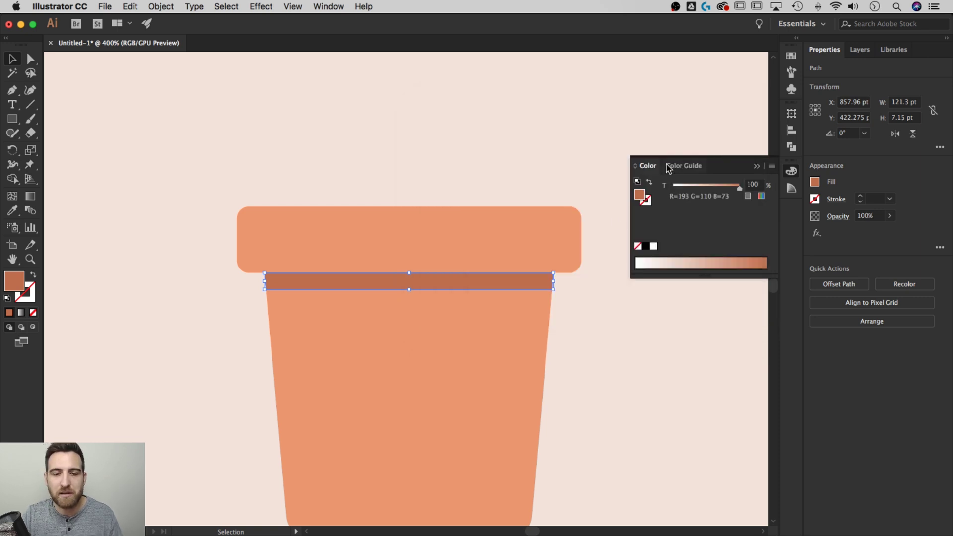
{"action": "left_click", "coordinate": [607, 305]}
{"action": "left_click", "coordinate": [757, 166]}
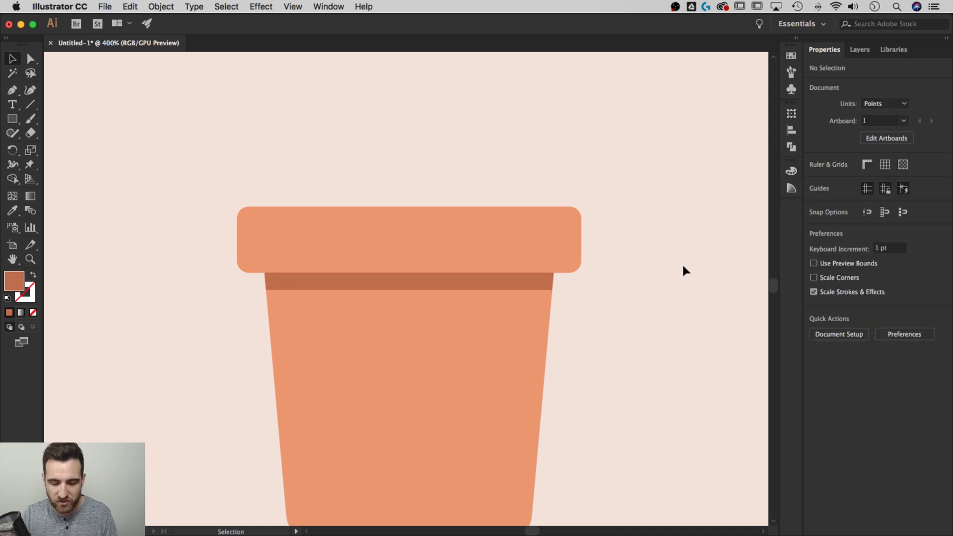
Draw a rectangle about 168 by 235 pt over the pot's right half, with one edge on the pot's vertical centre line.
{"action": "key", "text": "super+minus"}
{"action": "key", "text": "super+minus"}
{"action": "key", "text": "super+minus"}
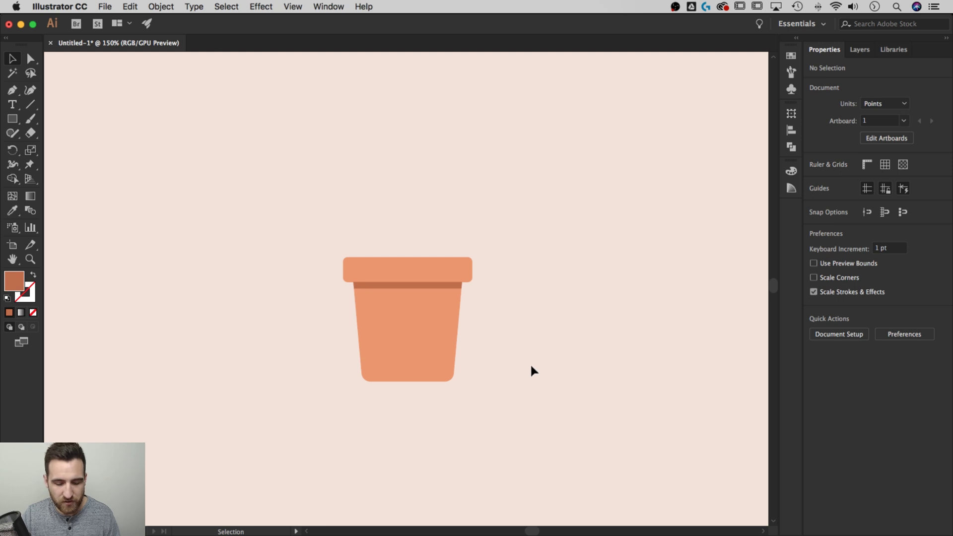
{"action": "left_click", "coordinate": [11, 121]}
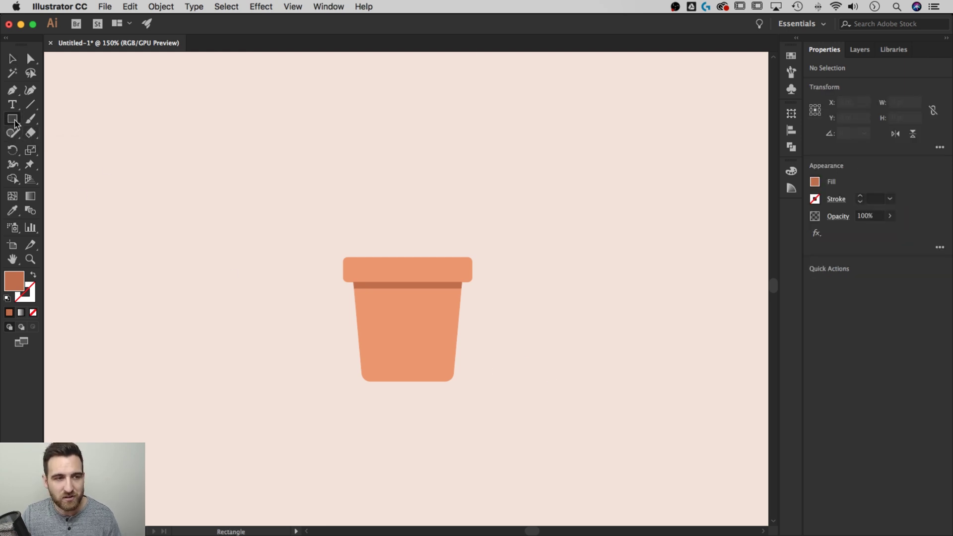
{"action": "left_click_drag", "start_coordinate": [557, 418], "coordinate": [408, 208]}
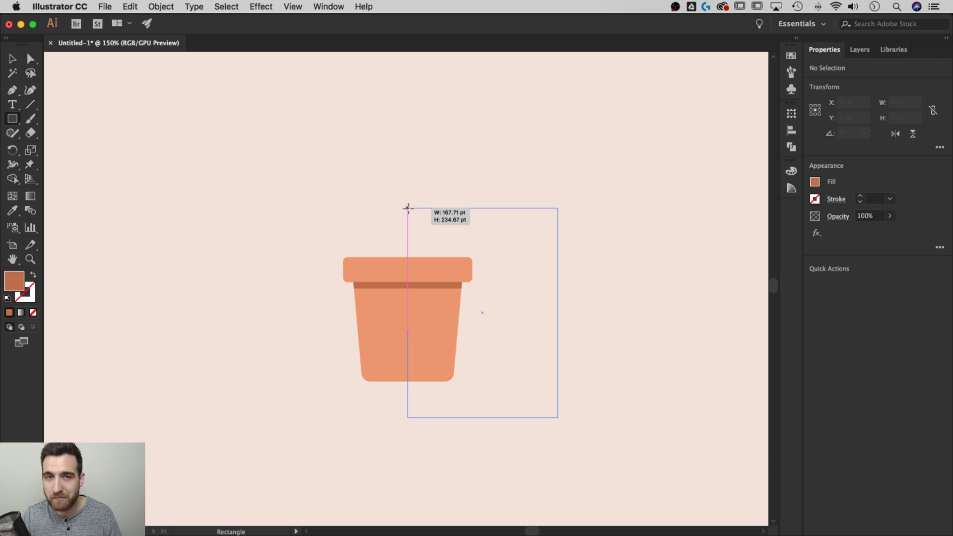
{"action": "left_click_drag", "start_coordinate": [408, 208], "coordinate": [408, 208]}
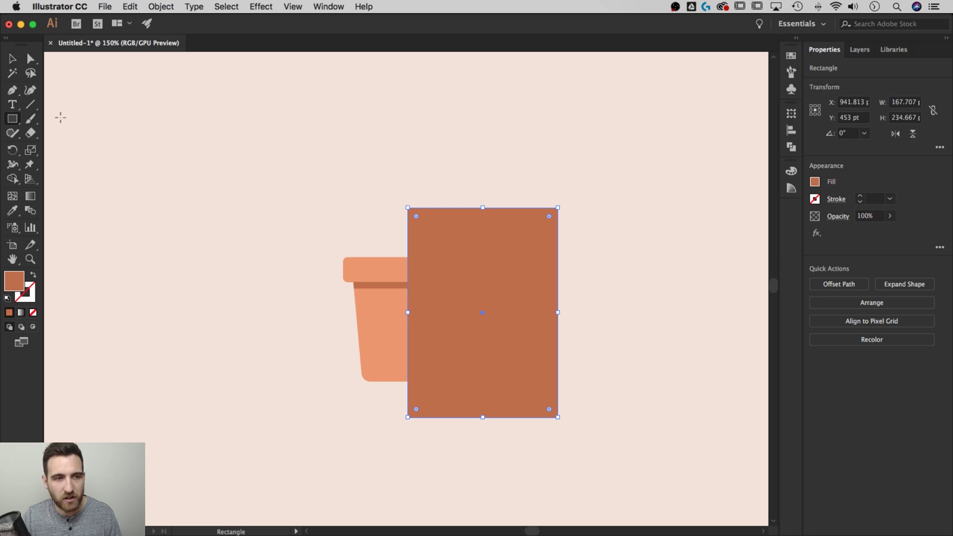
Trim the large rectangle to the outline of the pot's right half with the Shape Builder tool and deselect everything.
{"action": "left_click", "coordinate": [13, 58]}
{"action": "left_click_drag", "start_coordinate": [245, 143], "coordinate": [615, 450]}
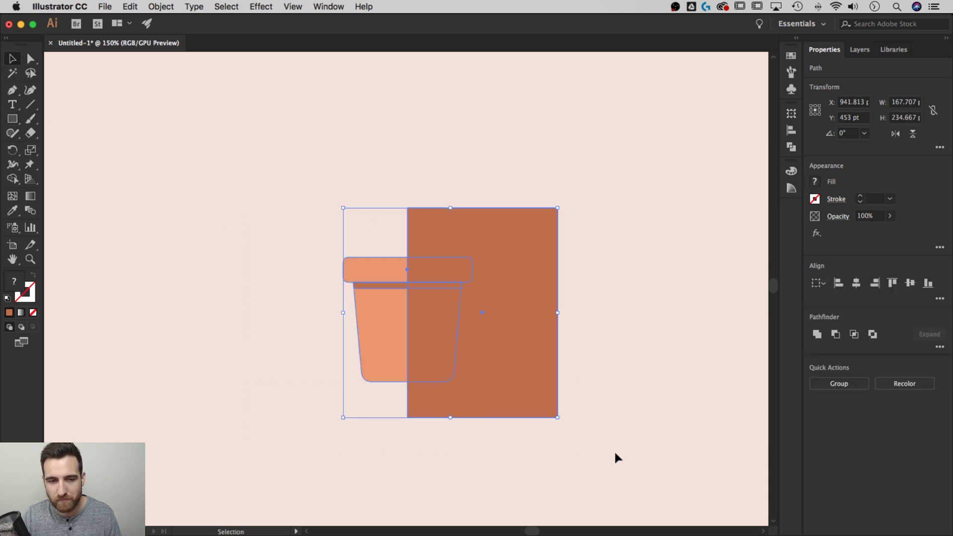
{"action": "left_click", "coordinate": [13, 178]}
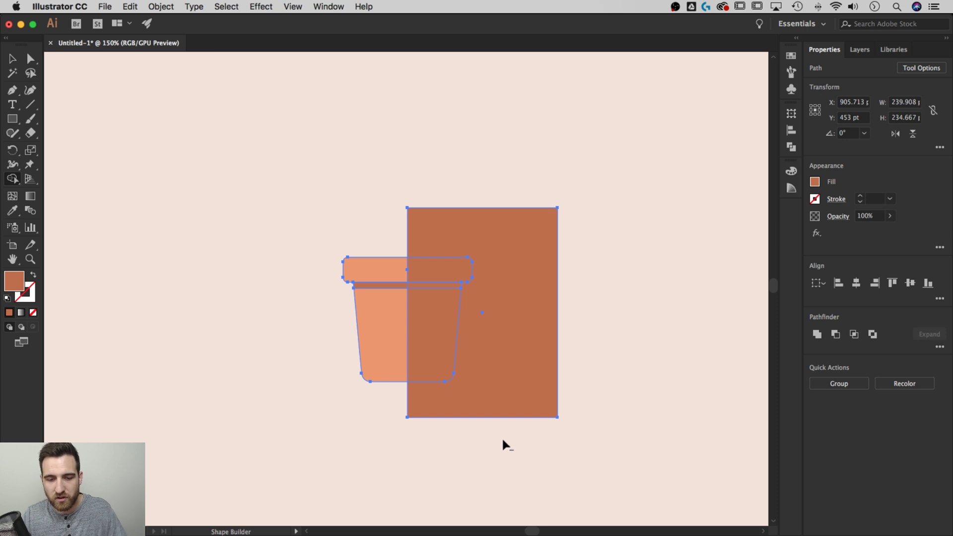
{"action": "left_click_drag", "start_coordinate": [501, 440], "coordinate": [494, 357]}
{"action": "left_click_drag", "start_coordinate": [502, 190], "coordinate": [508, 166]}
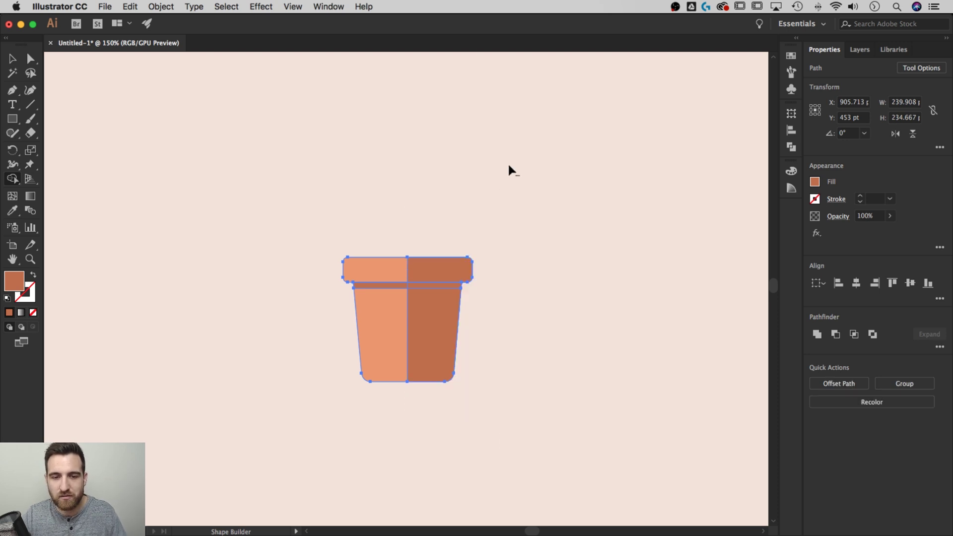
{"action": "key", "text": "v"}
{"action": "left_click", "coordinate": [537, 279]}
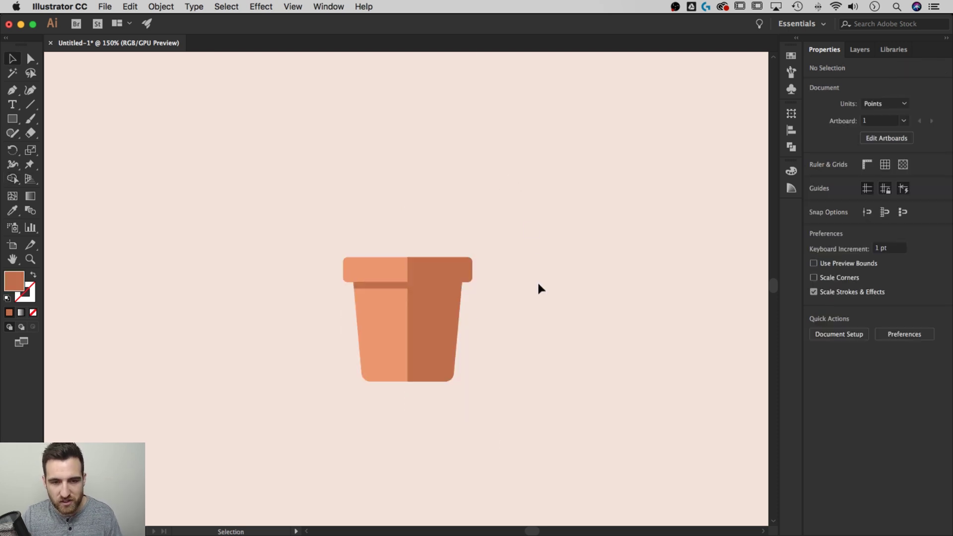
Fill the shape over the pot's right half with black and set its opacity to 10%.
{"action": "left_click", "coordinate": [437, 319]}
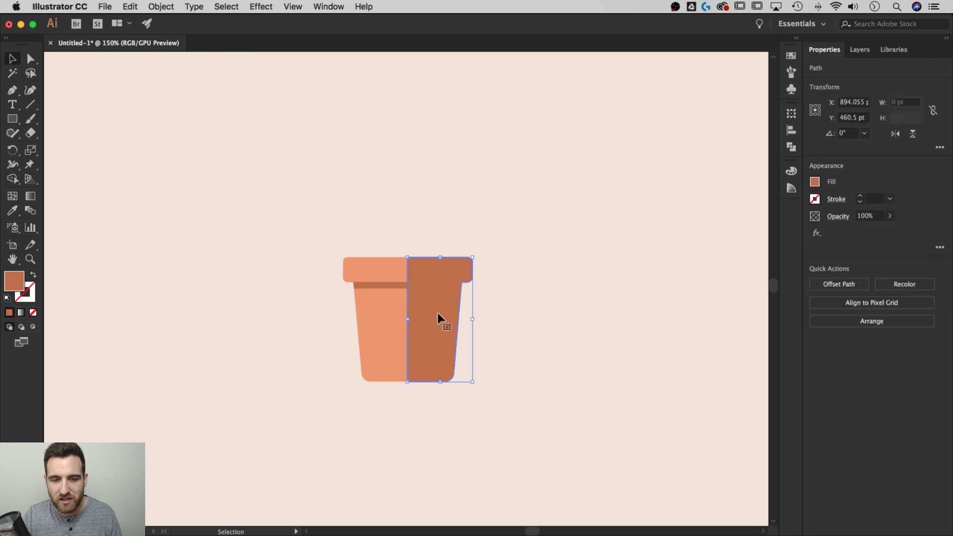
{"action": "left_click", "coordinate": [815, 183]}
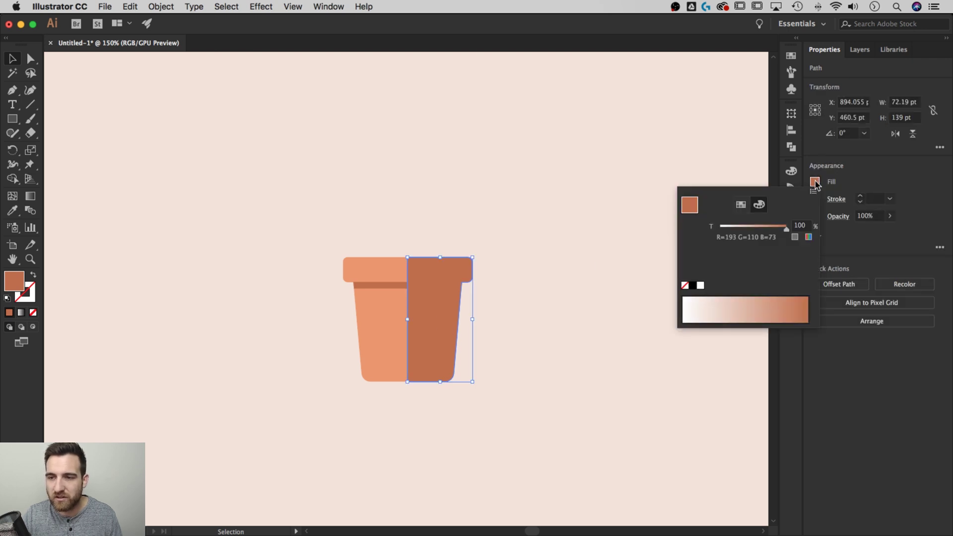
{"action": "left_click", "coordinate": [693, 285]}
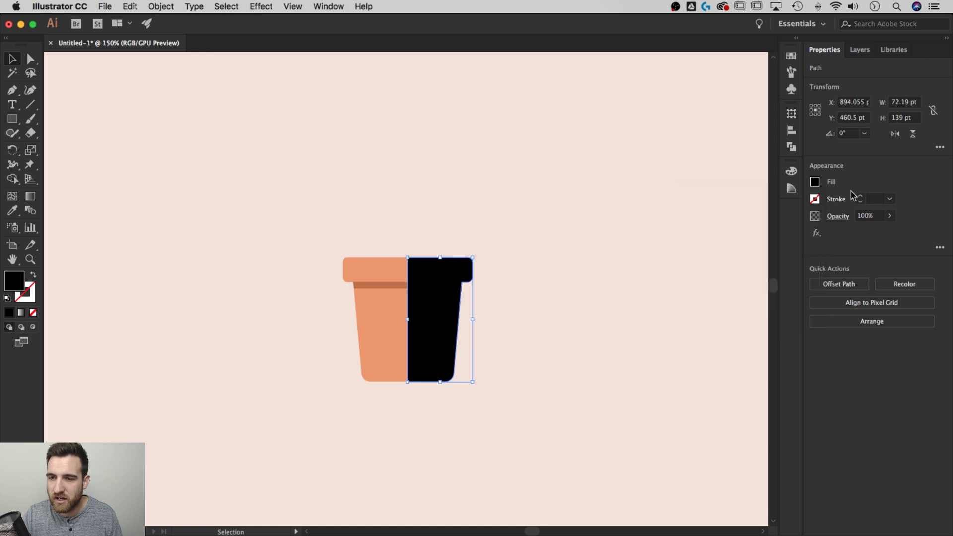
{"action": "left_click", "coordinate": [869, 215]}
{"action": "type", "text": "10"}
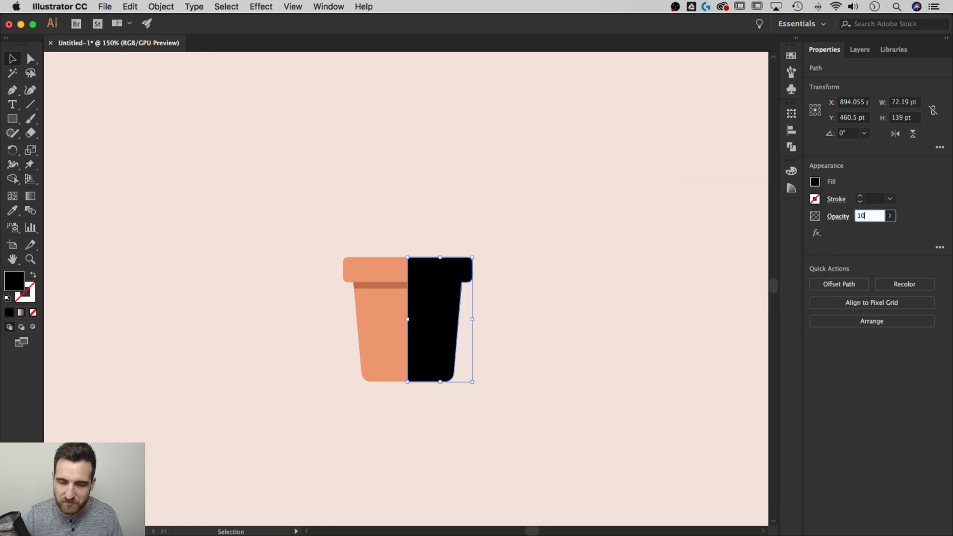
{"action": "key", "text": "Return"}
{"action": "left_click", "coordinate": [590, 256]}
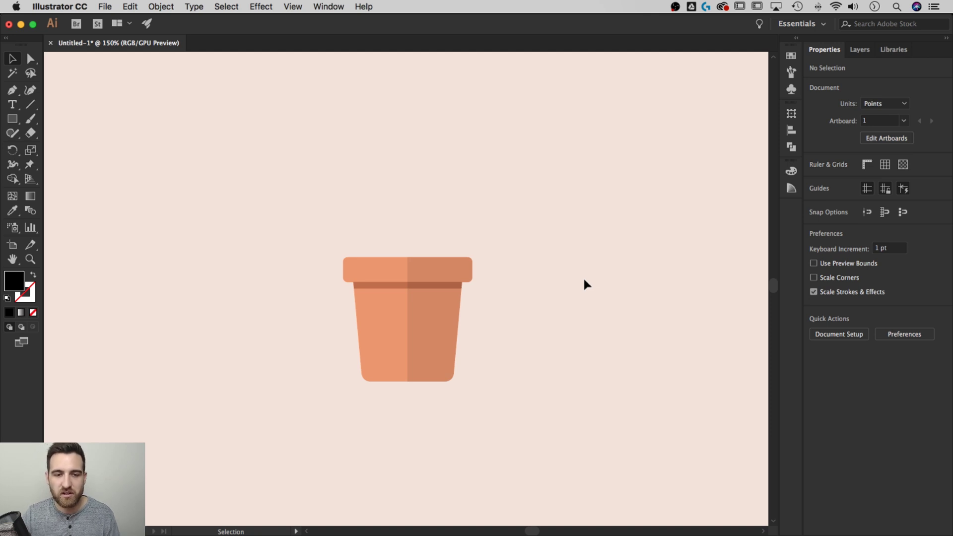
Group all the shapes of the finished pot.
{"action": "left_click_drag", "start_coordinate": [563, 410], "coordinate": [312, 223]}
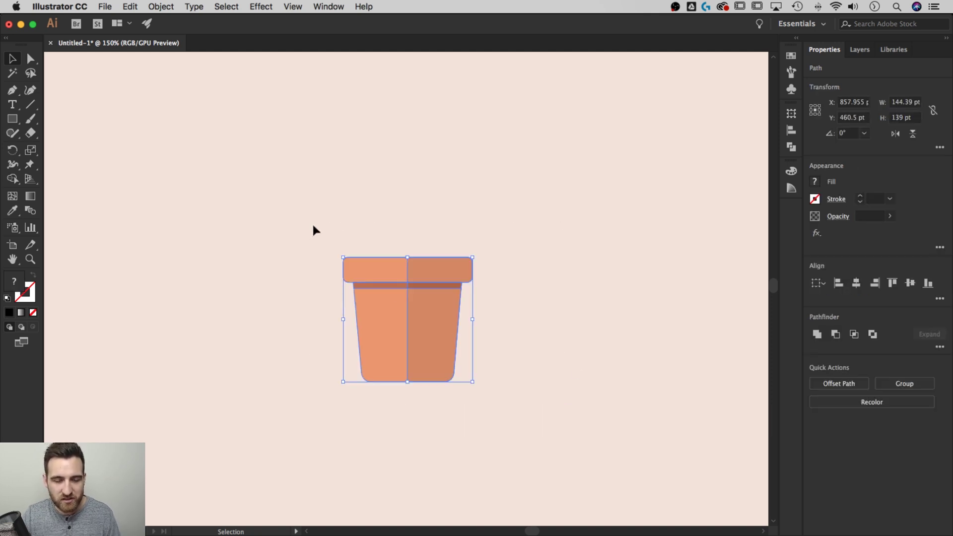
{"action": "right_click", "coordinate": [409, 289]}
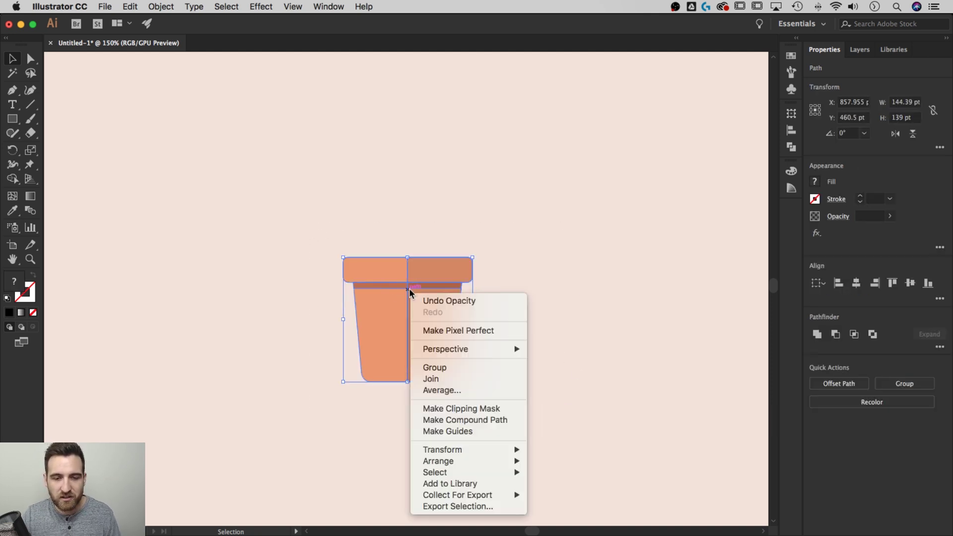
{"action": "left_click", "coordinate": [436, 366]}
{"action": "left_click", "coordinate": [571, 318]}
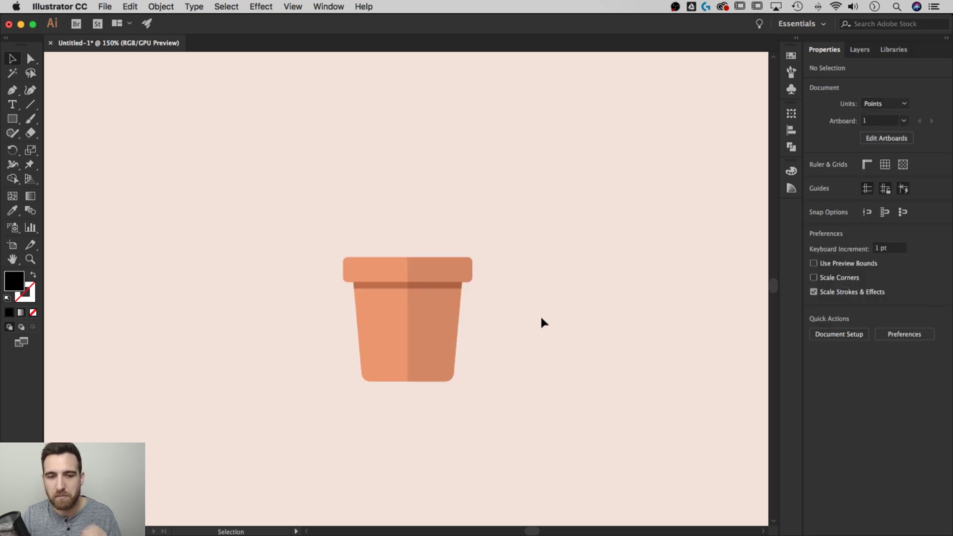
Draw a circle about 188 pt in diameter beside the pot, centred vertically on the pot.
{"action": "key", "text": "space"}
{"action": "left_click_drag", "start_coordinate": [666, 294], "coordinate": [474, 291]}
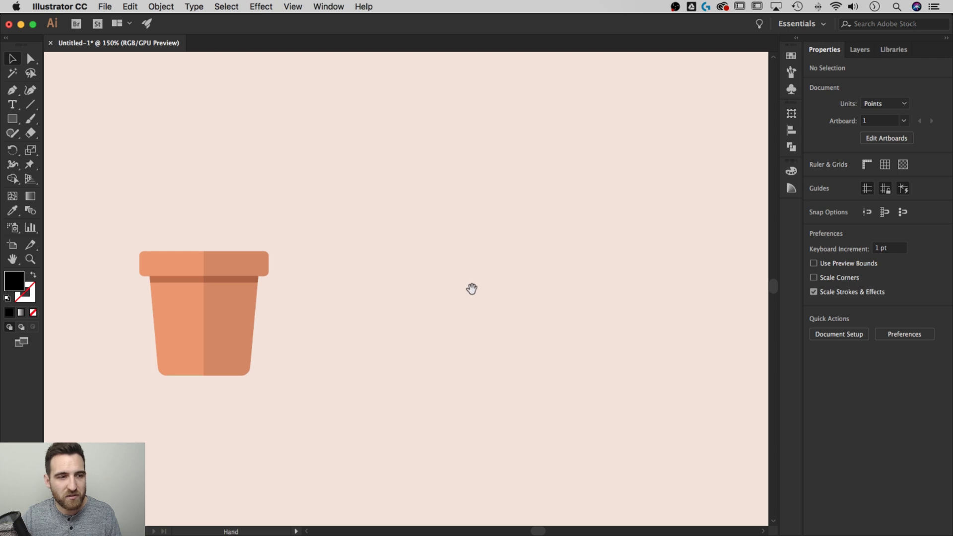
{"action": "left_click", "coordinate": [15, 122]}
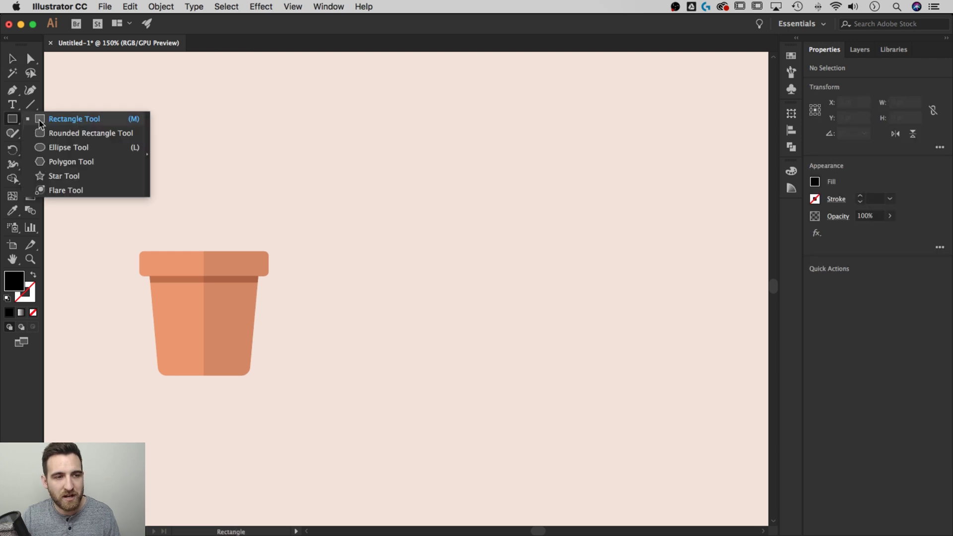
{"action": "left_click", "coordinate": [73, 148]}
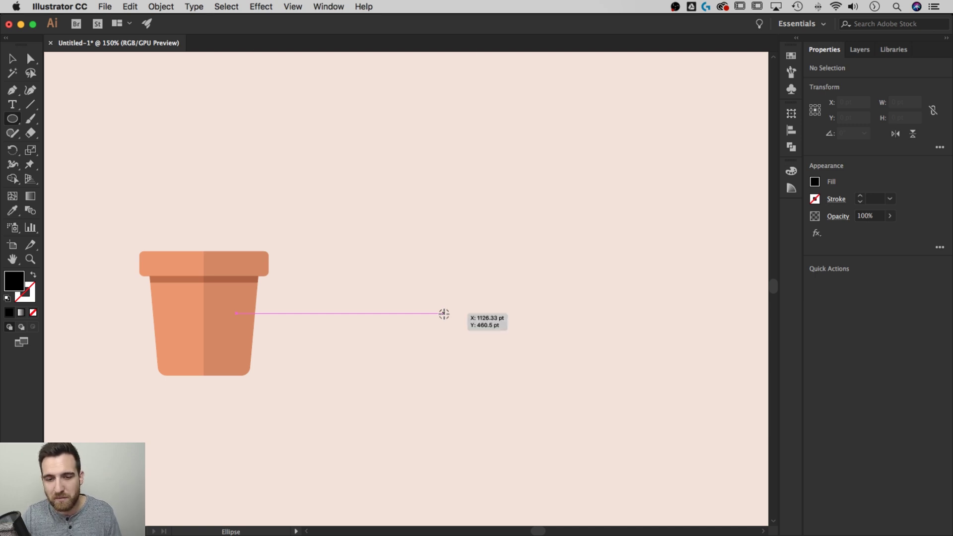
{"action": "mouse_move", "coordinate": [445, 313]}
{"action": "left_mouse_down"}
{"action": "mouse_move", "coordinate": [514, 238]}
{"action": "mouse_move", "coordinate": [433, 251]}
{"action": "mouse_move", "coordinate": [462, 229]}
{"action": "left_mouse_up"}
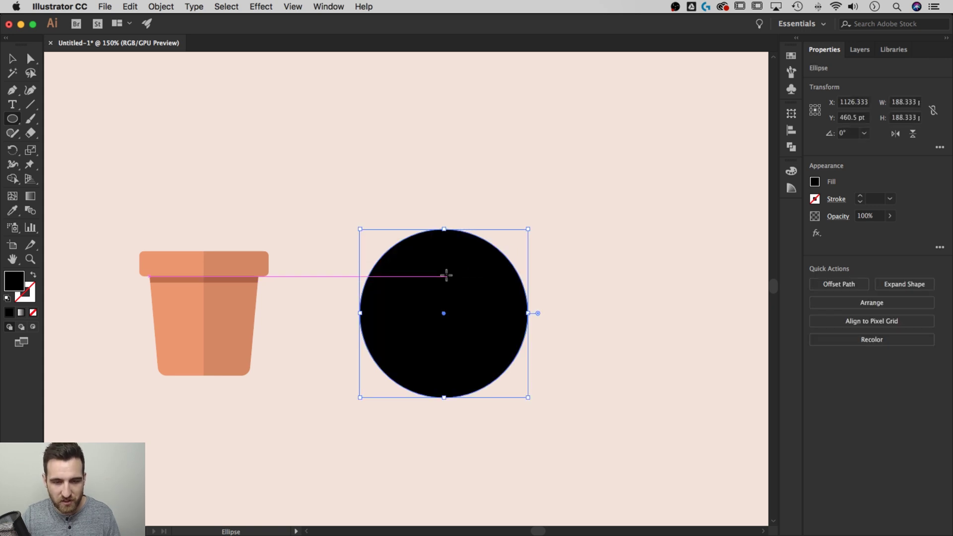
Fill the circle with the pot body's light orange using the Eyedropper.
{"action": "key", "text": "v"}
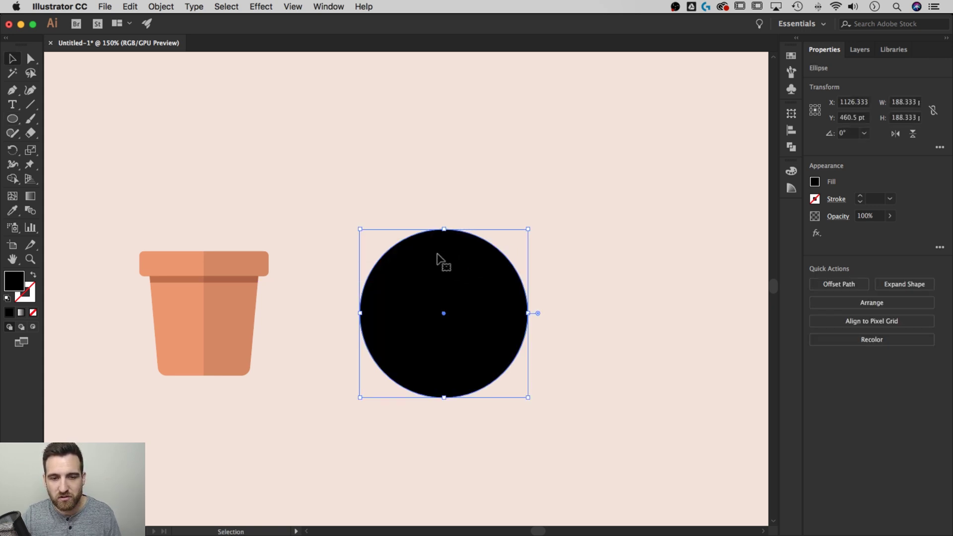
{"action": "key", "text": "i"}
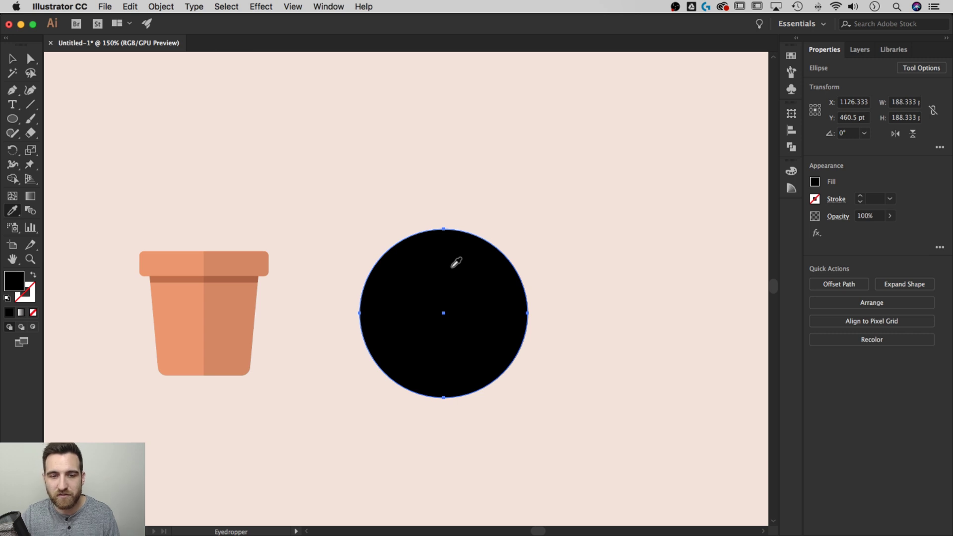
{"action": "left_click", "coordinate": [176, 307]}
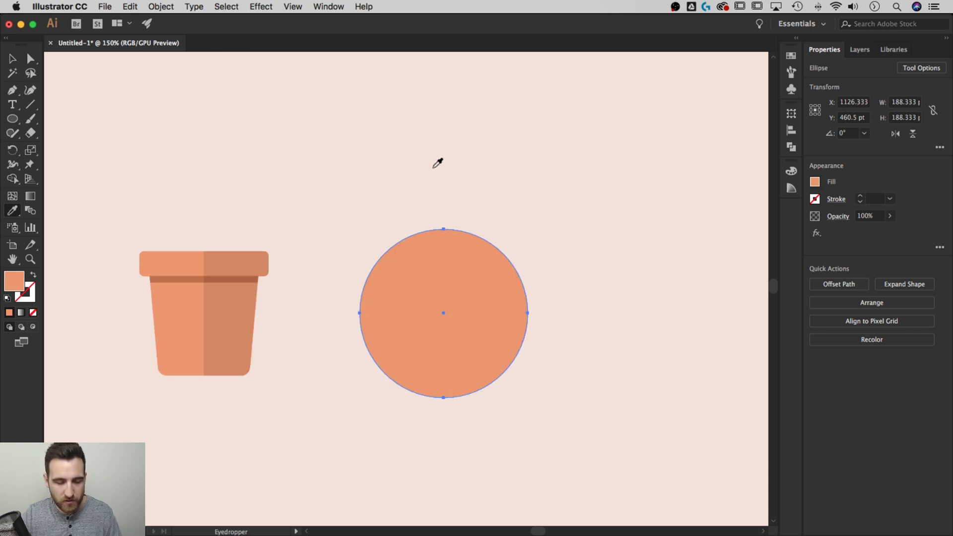
Draw rectangles about 307 by 101 pt and 292 by 80 pt over the circle's top and bottom, level with the pot's top and bottom edges.
{"action": "left_click", "coordinate": [14, 120]}
{"action": "left_click", "coordinate": [13, 120]}
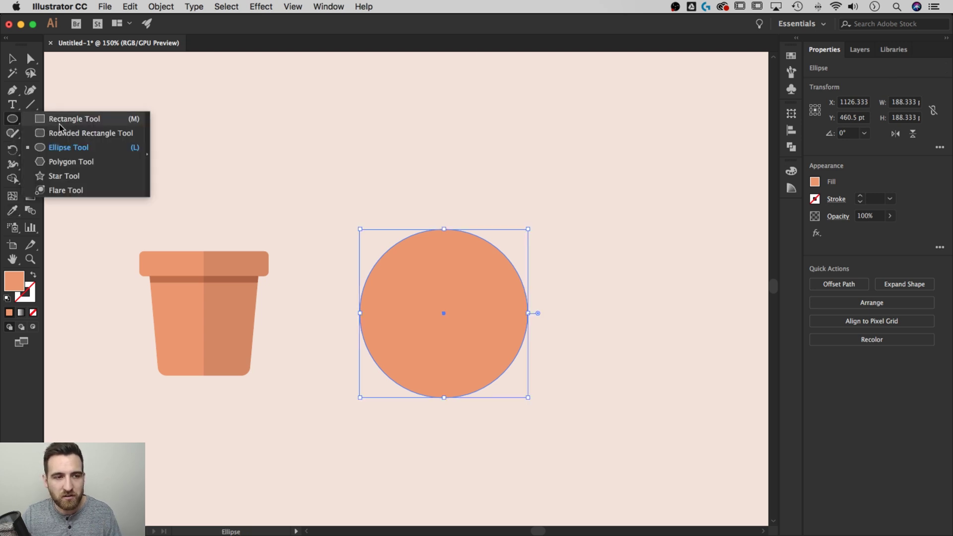
{"action": "left_click", "coordinate": [64, 124]}
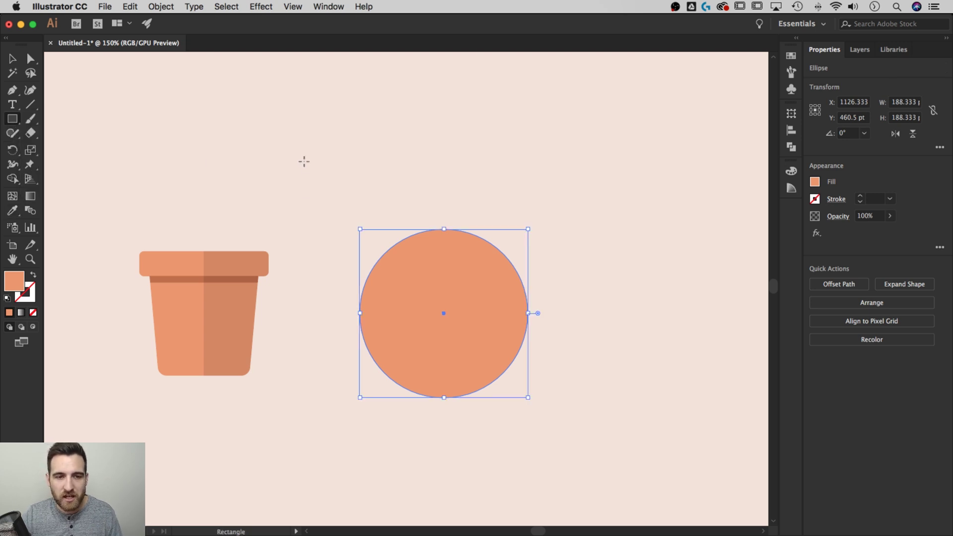
{"action": "left_click_drag", "start_coordinate": [304, 161], "coordinate": [598, 251]}
{"action": "left_click_drag", "start_coordinate": [580, 251], "coordinate": [578, 252]}
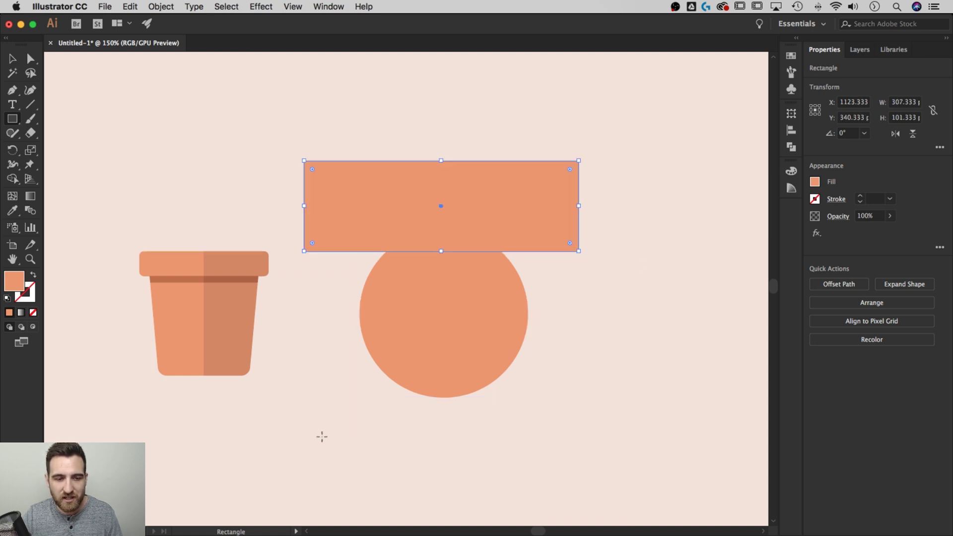
{"action": "left_click_drag", "start_coordinate": [318, 447], "coordinate": [578, 376]}
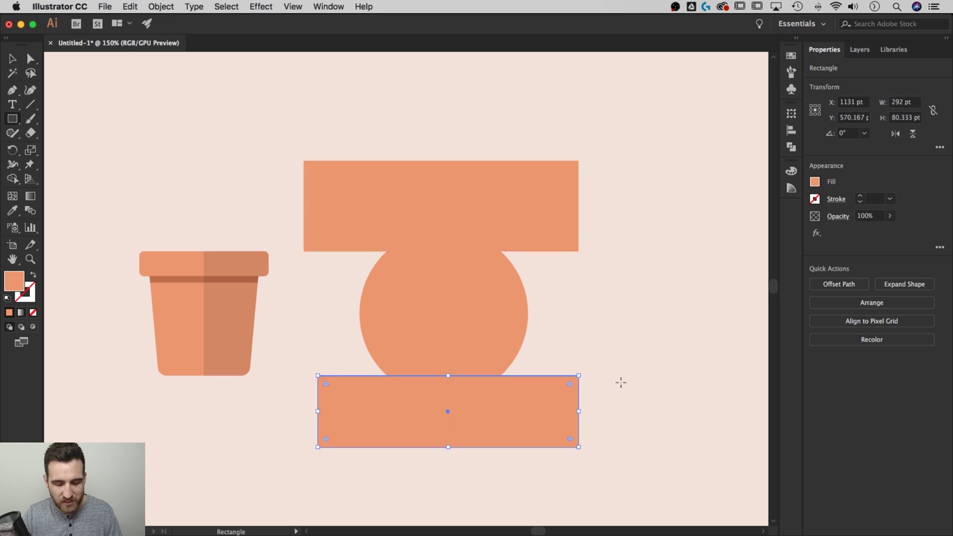
Cut off the circle's top along with the upper rectangle using the Shape Builder tool.
{"action": "key", "text": "v"}
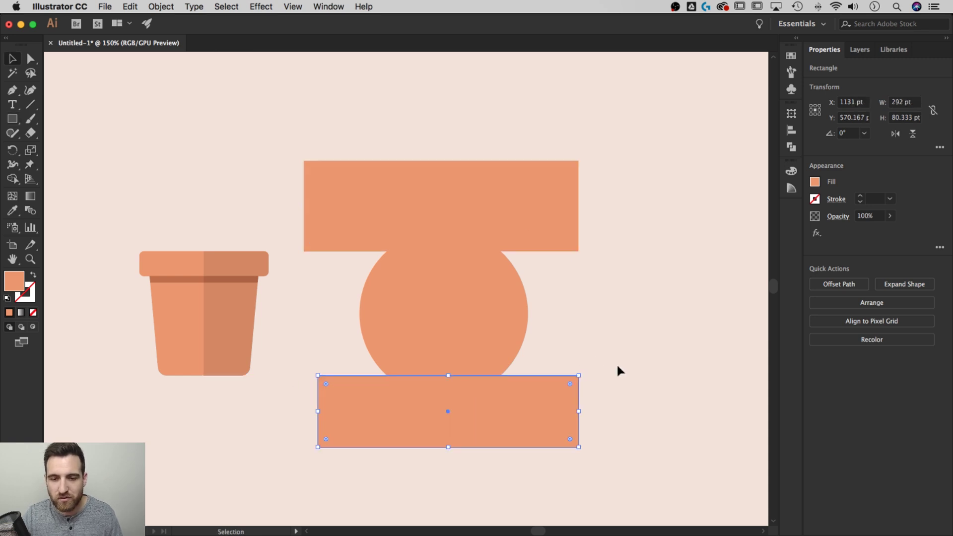
{"action": "left_click_drag", "start_coordinate": [667, 438], "coordinate": [362, 95]}
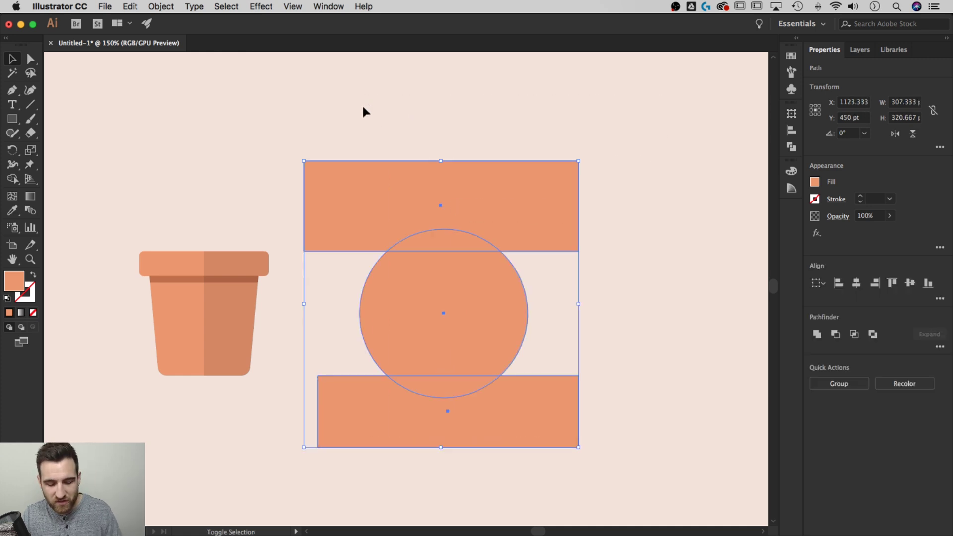
{"action": "key", "text": "shift+m"}
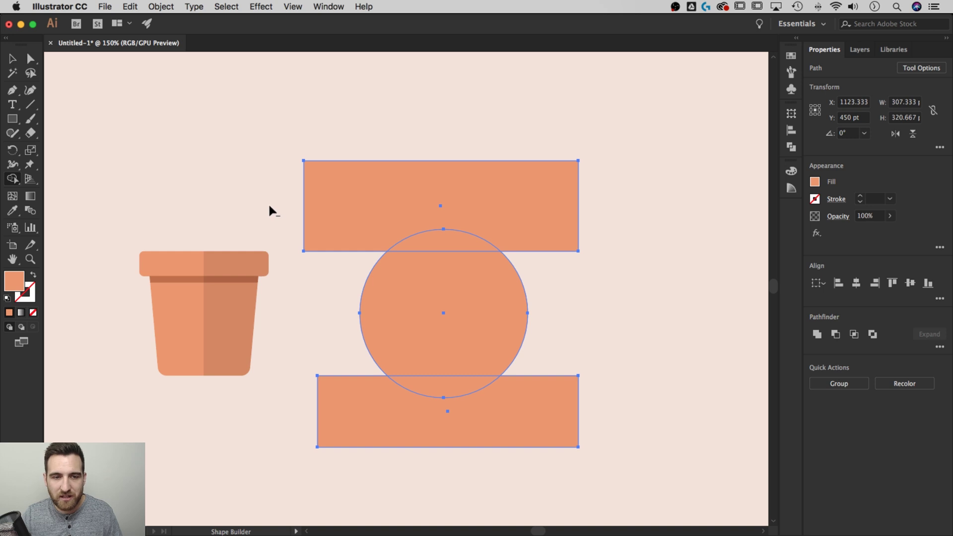
{"action": "left_click_drag", "start_coordinate": [309, 214], "coordinate": [446, 242]}
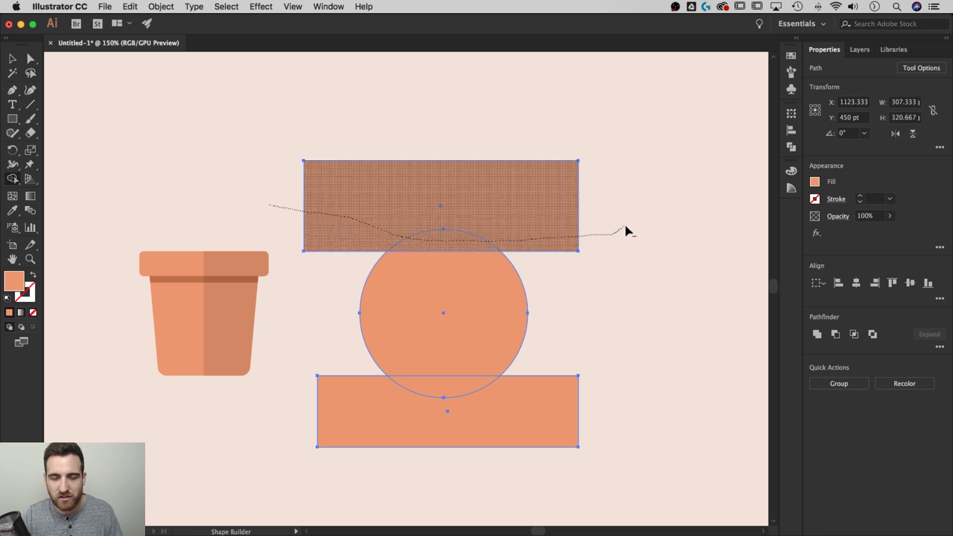
{"action": "left_click_drag", "start_coordinate": [625, 227], "coordinate": [624, 227]}
Try cutting off the circle's bottom, undo that cut, and move the lower rectangle down 10 pt.
{"action": "mouse_move", "coordinate": [644, 435]}
{"action": "left_mouse_down"}
{"action": "mouse_move", "coordinate": [490, 407]}
{"action": "mouse_move", "coordinate": [424, 382]}
{"action": "mouse_move", "coordinate": [350, 389]}
{"action": "left_mouse_up"}
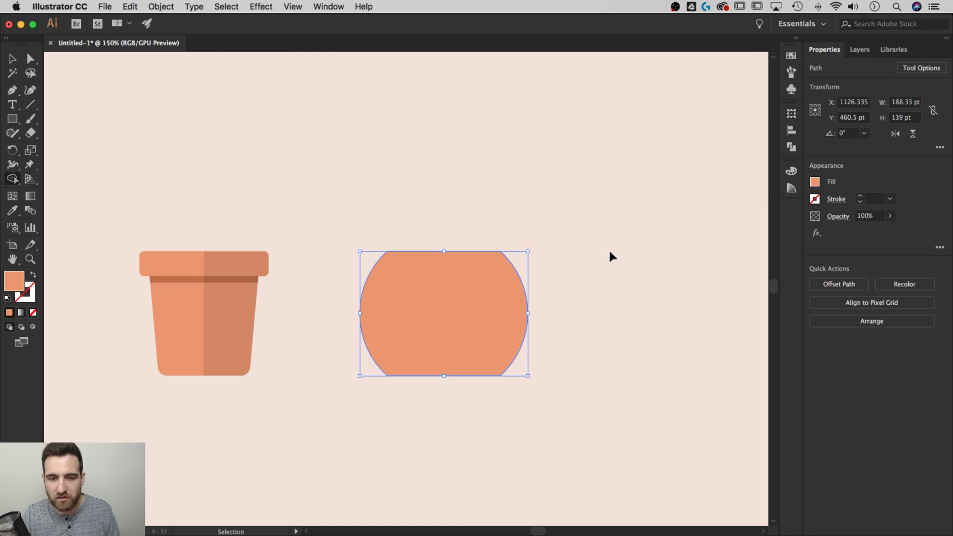
{"action": "key", "text": "super+z"}
{"action": "key", "text": "v"}
{"action": "left_click", "coordinate": [637, 382]}
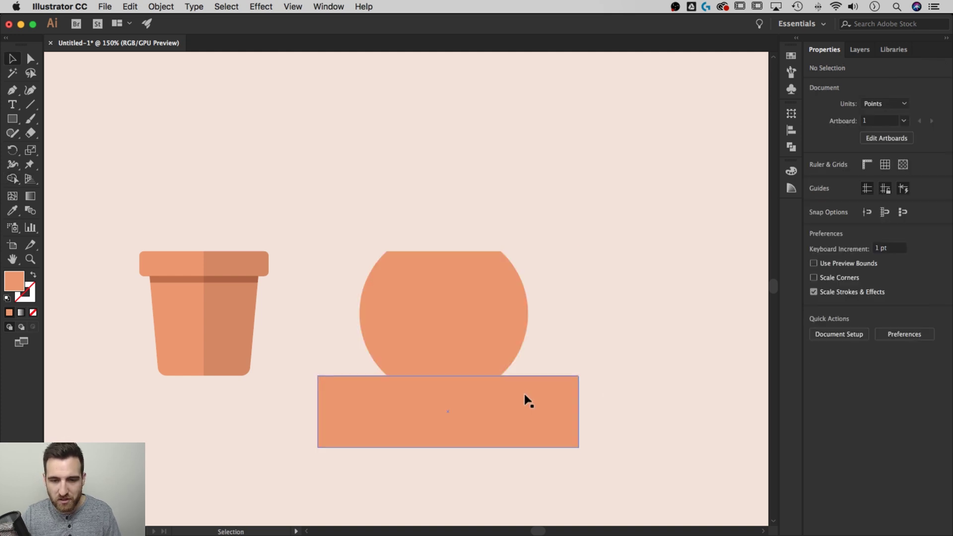
{"action": "left_click_drag", "start_coordinate": [524, 391], "coordinate": [523, 396]}
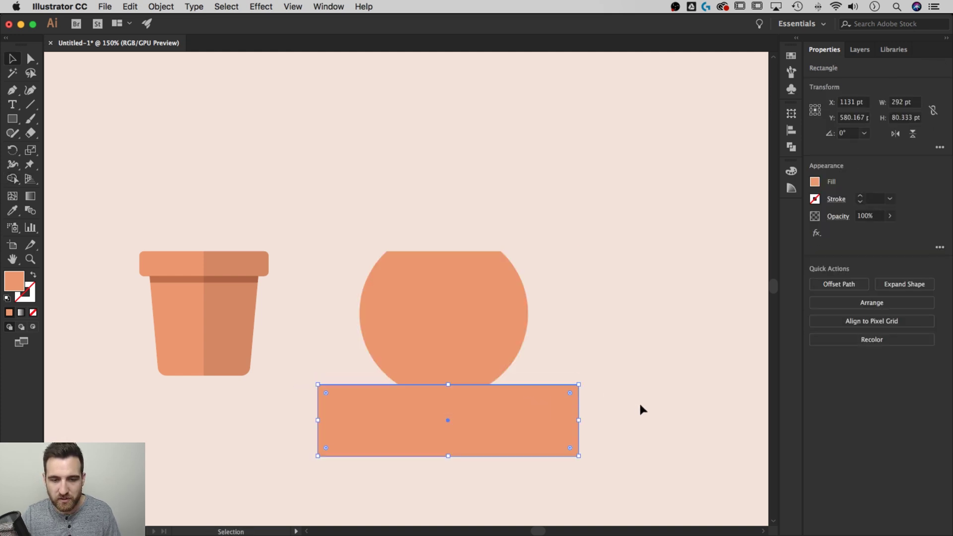
Cut off the circle's bottom along with the lower rectangle using the Shape Builder tool.
{"action": "left_click_drag", "start_coordinate": [657, 432], "coordinate": [364, 238]}
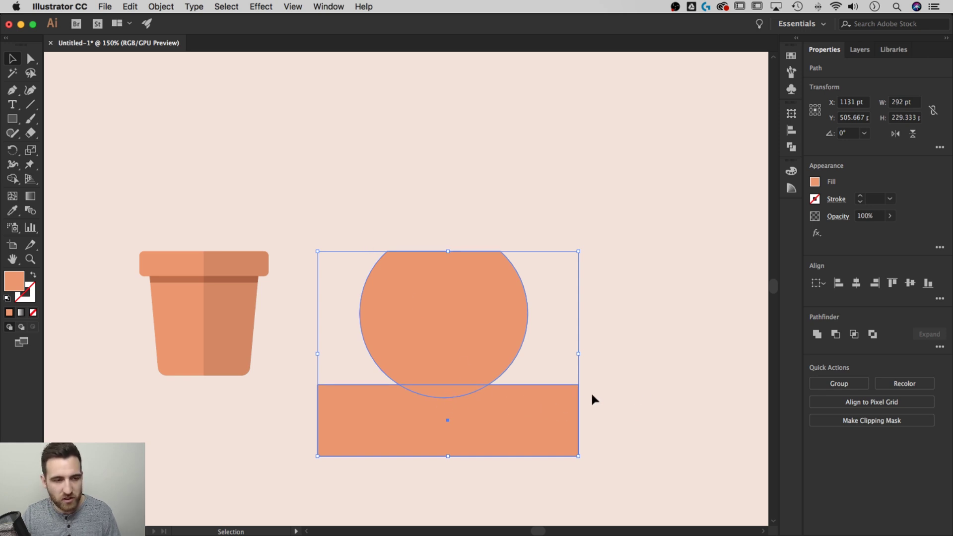
{"action": "left_click_drag", "start_coordinate": [656, 448], "coordinate": [404, 291]}
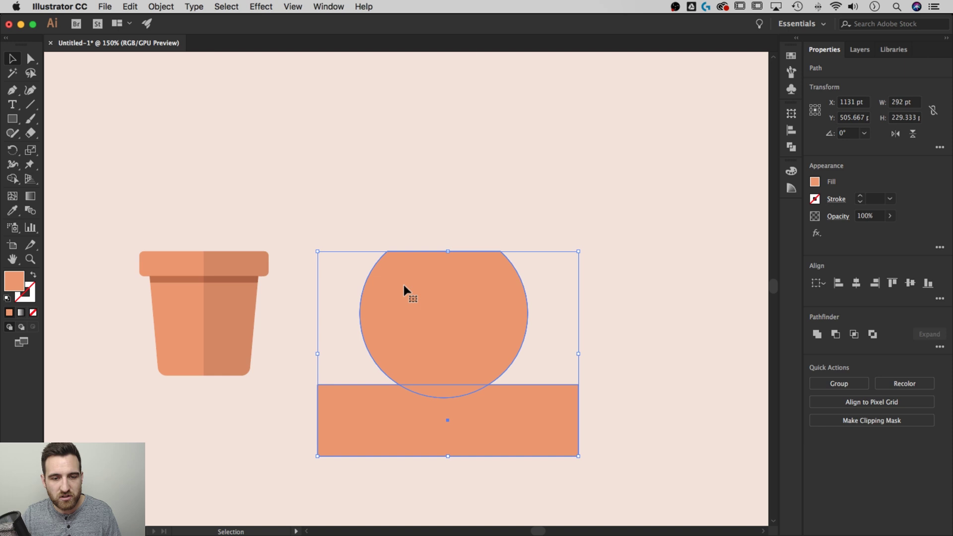
{"action": "left_click", "coordinate": [12, 182]}
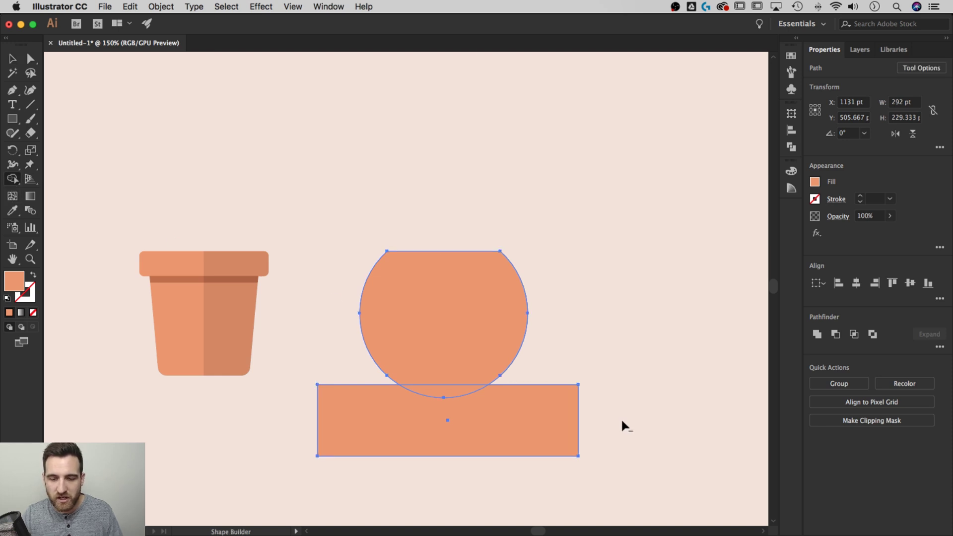
{"action": "left_click_drag", "start_coordinate": [621, 414], "coordinate": [397, 391], "text": "alt"}
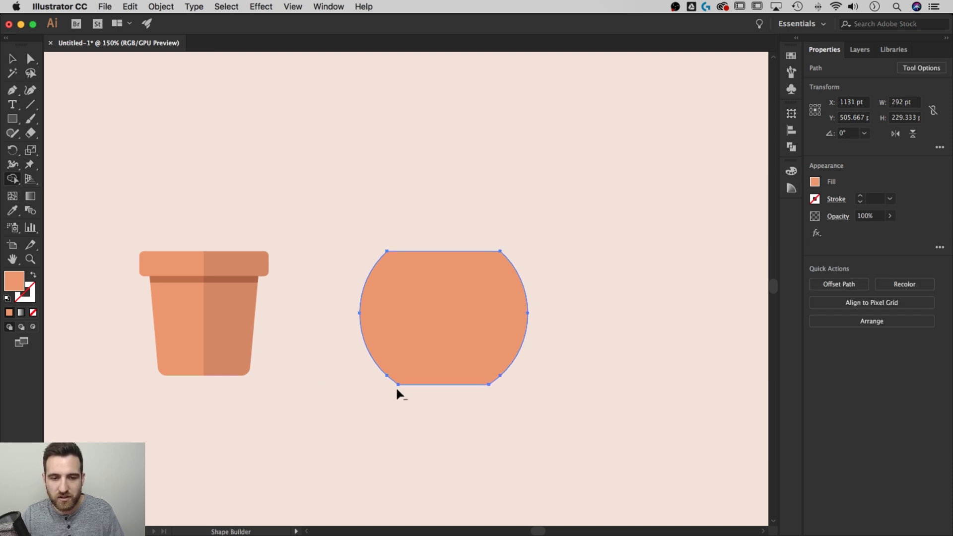
Scale the round pot proportionally to about 157 by 124 pt and move it so its base lines up with the first pot's base.
{"action": "key", "text": "v"}
{"action": "left_click", "coordinate": [570, 354]}
{"action": "left_click", "coordinate": [491, 314]}
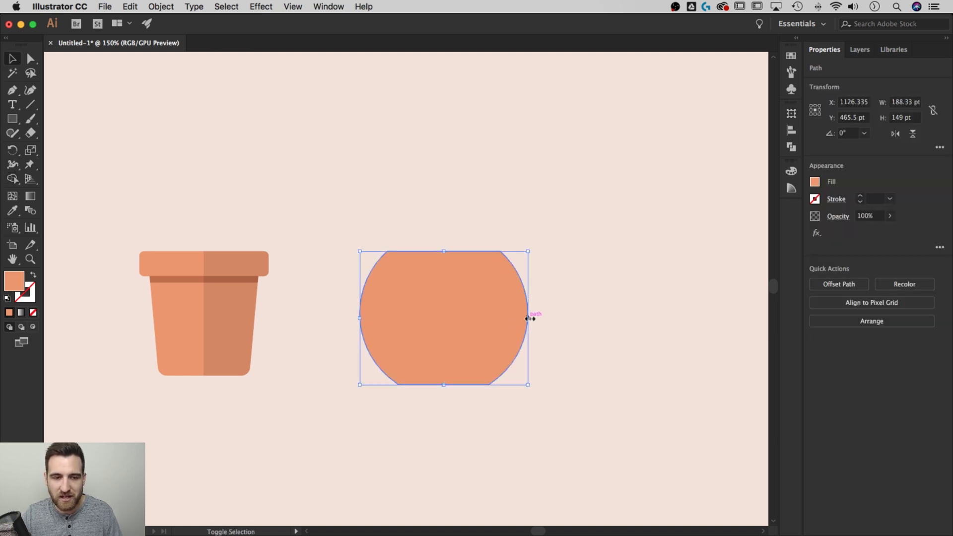
{"action": "left_click_drag", "start_coordinate": [530, 319], "coordinate": [515, 319], "text": "alt+shift"}
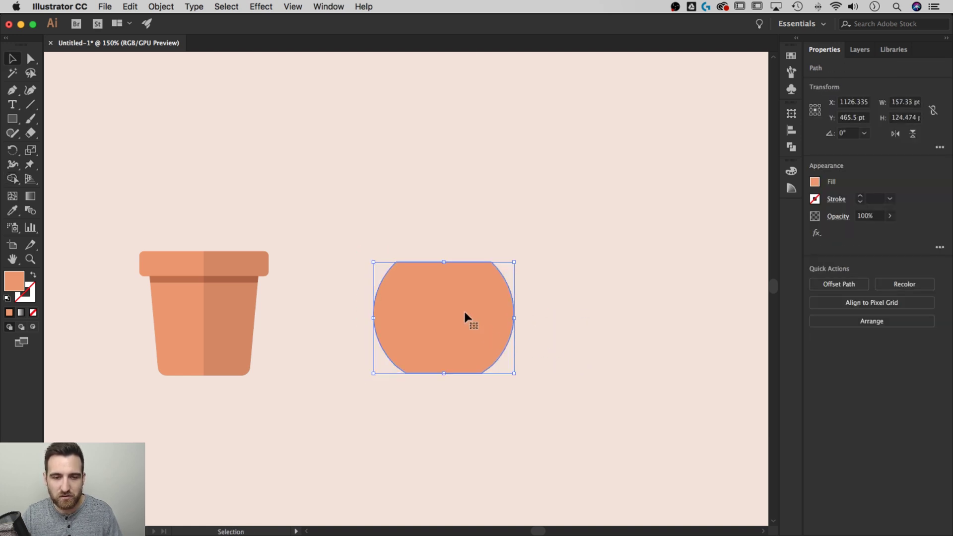
{"action": "left_click_drag", "start_coordinate": [457, 298], "coordinate": [456, 301], "text": "shift"}
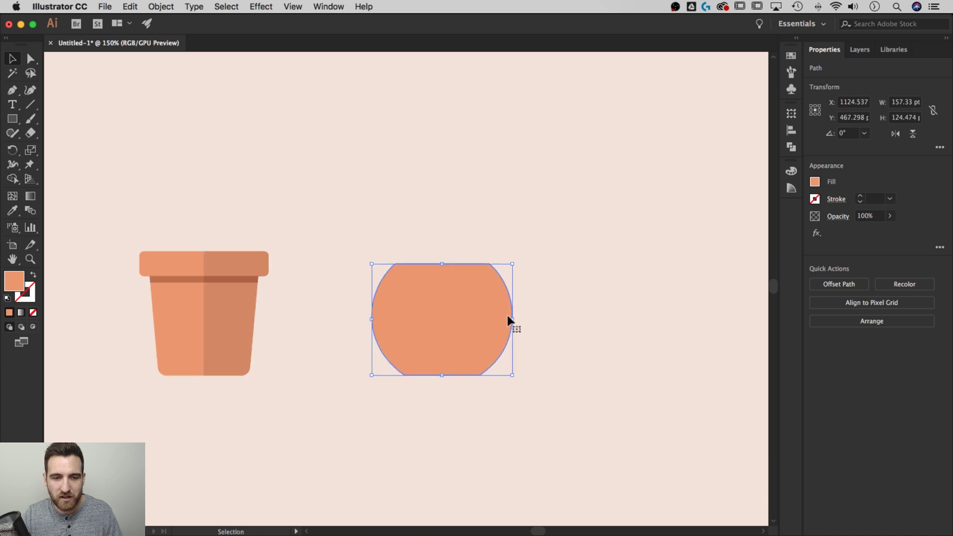
{"action": "left_click", "coordinate": [577, 297]}
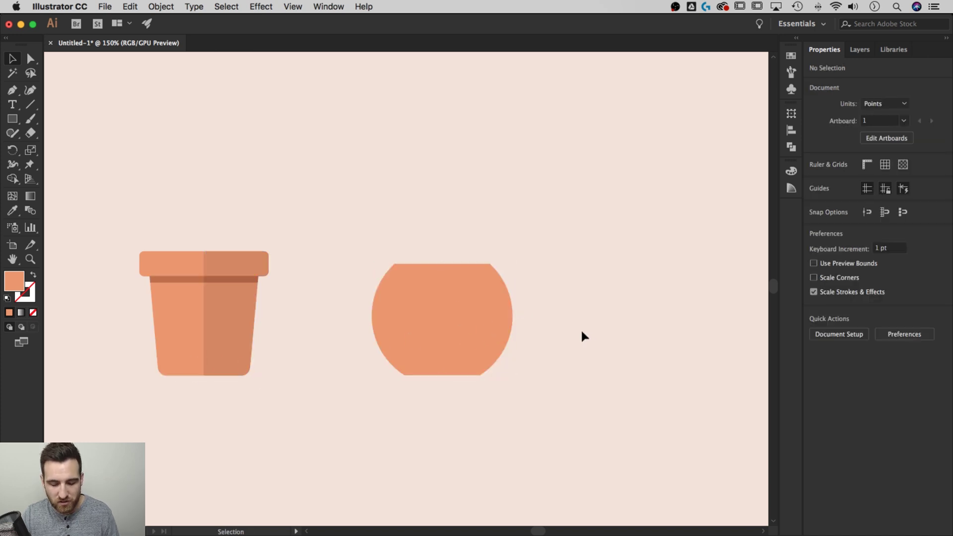
Draw a horizontal band about 213 by 18 pt across the upper part of the round pot, overhanging both sides.
{"action": "left_click", "coordinate": [14, 123]}
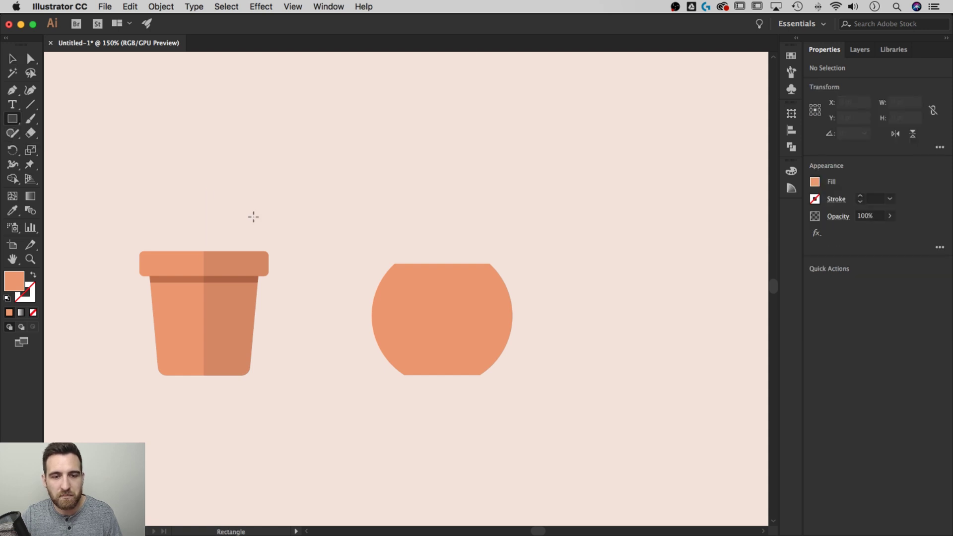
{"action": "left_click_drag", "start_coordinate": [354, 283], "coordinate": [526, 294]}
{"action": "key", "text": "v"}
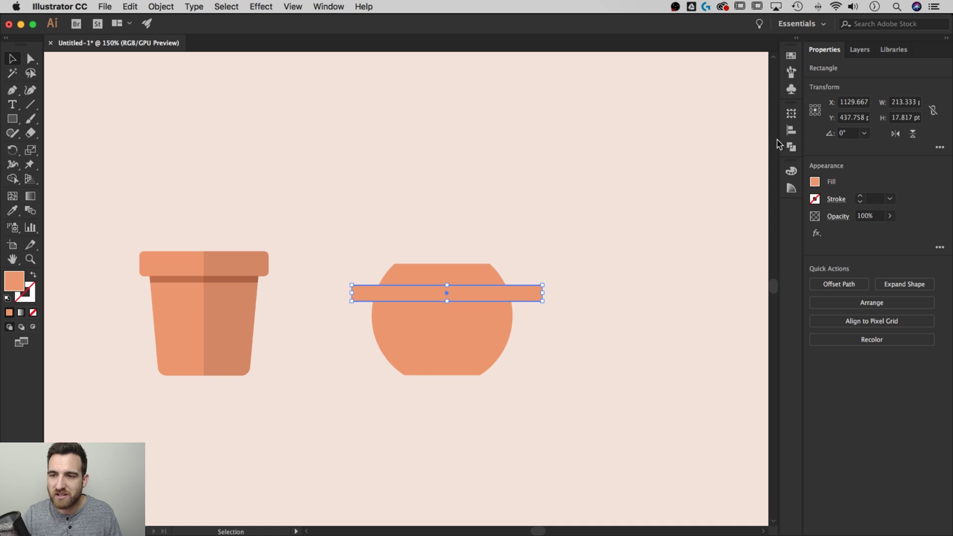
Fill the band with the light pink swatch R=249 G=224 B=215 (f9e0d7).
{"action": "left_click", "coordinate": [791, 56]}
{"action": "left_click", "coordinate": [693, 113]}
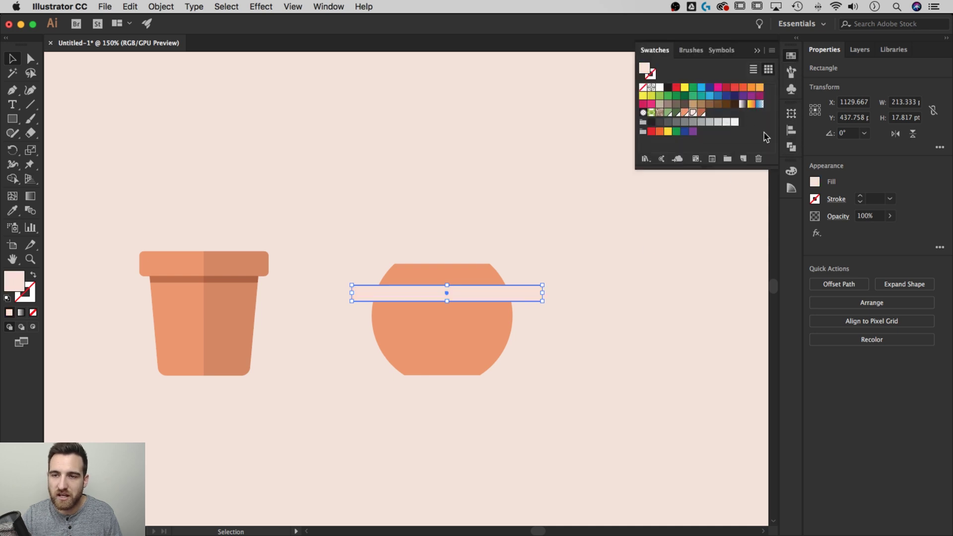
{"action": "left_click", "coordinate": [791, 170]}
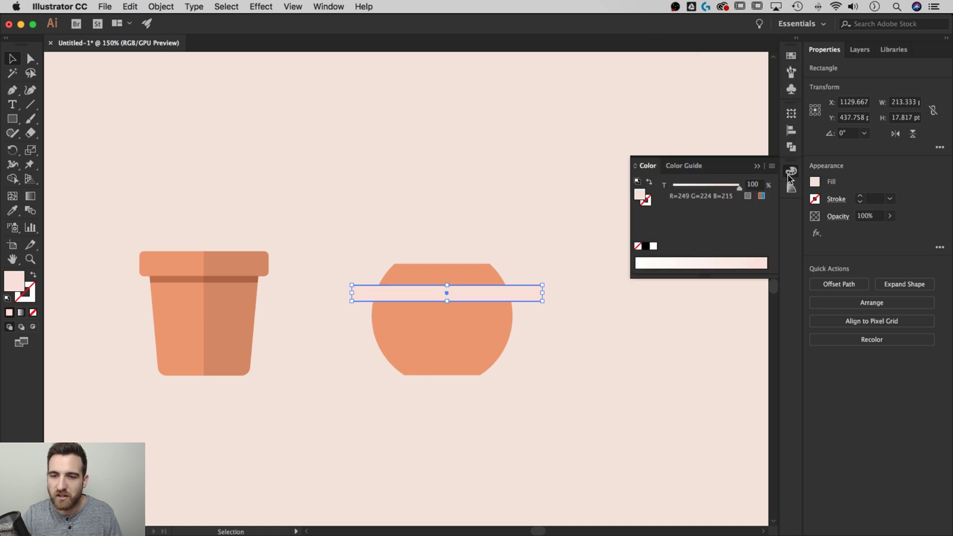
{"action": "double_click", "coordinate": [646, 197]}
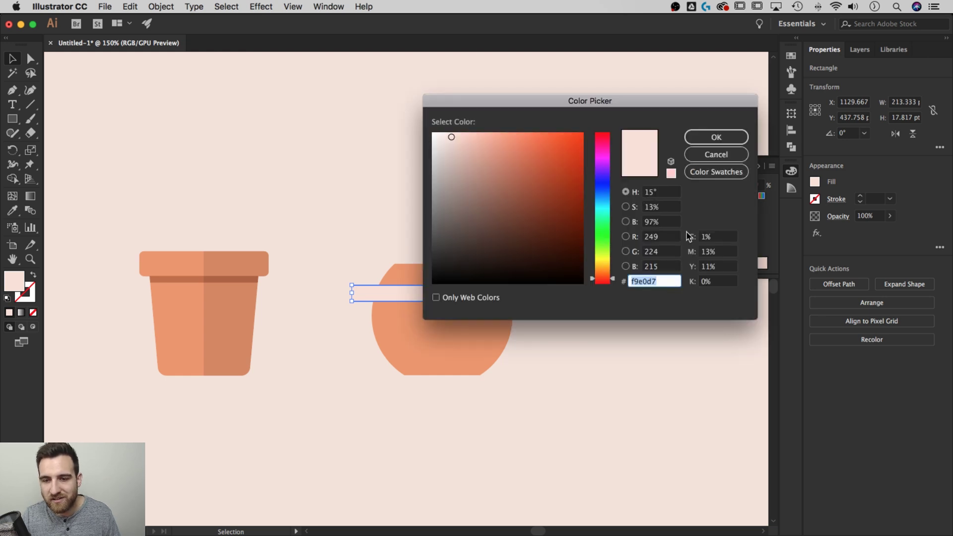
{"action": "left_click", "coordinate": [719, 139]}
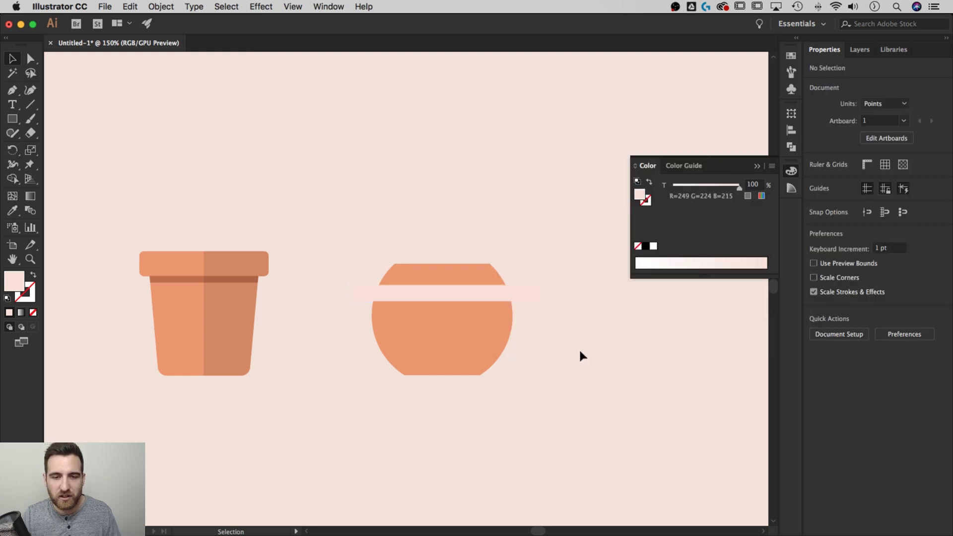
Trim both overhanging ends of the band to the round pot's outline using the Shape Builder tool.
{"action": "left_click_drag", "start_coordinate": [580, 348], "coordinate": [366, 246]}
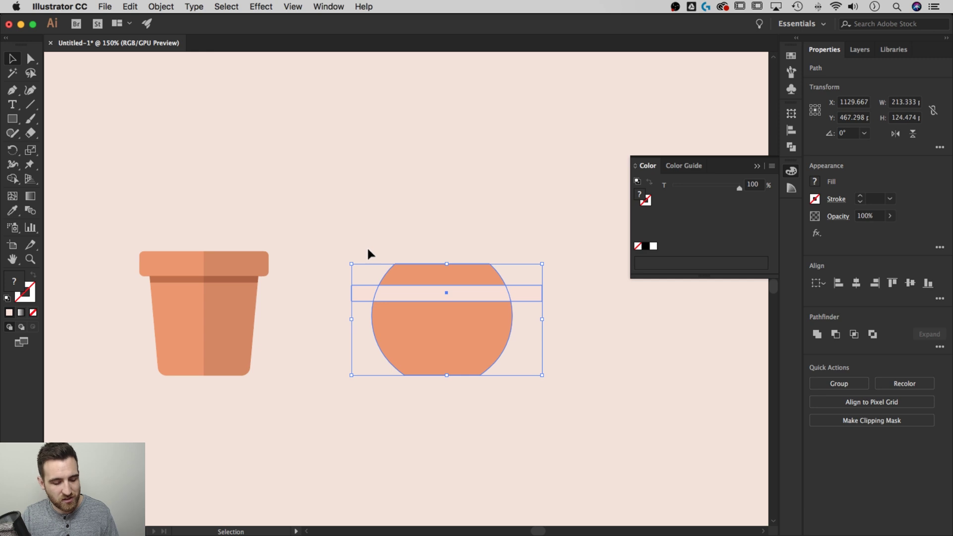
{"action": "key", "text": "shift+m"}
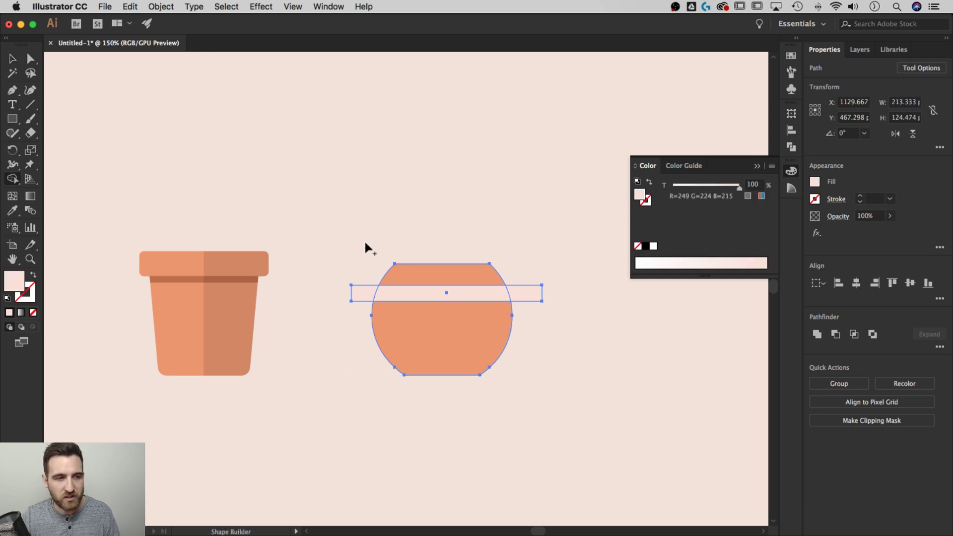
{"action": "left_click", "coordinate": [361, 293], "text": "alt"}
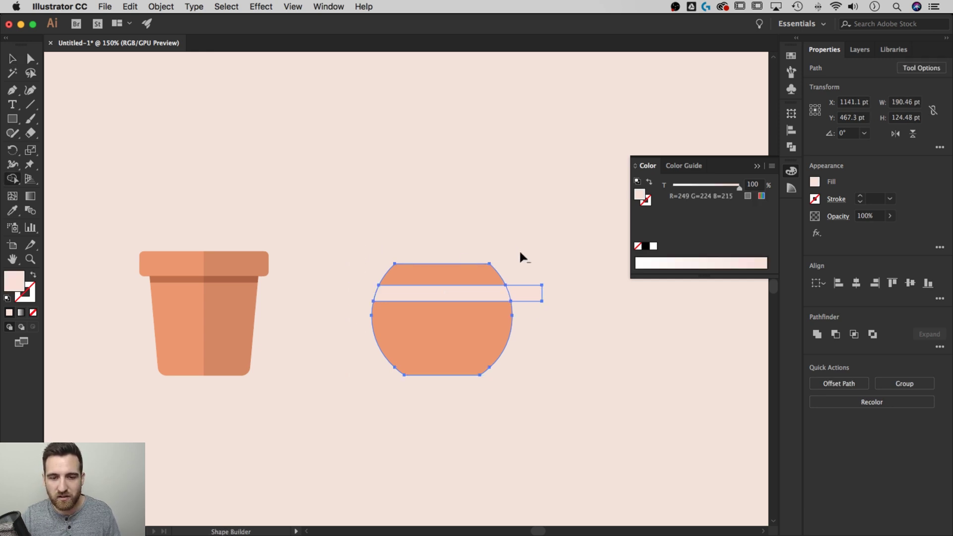
{"action": "left_click_drag", "start_coordinate": [519, 249], "coordinate": [538, 331]}
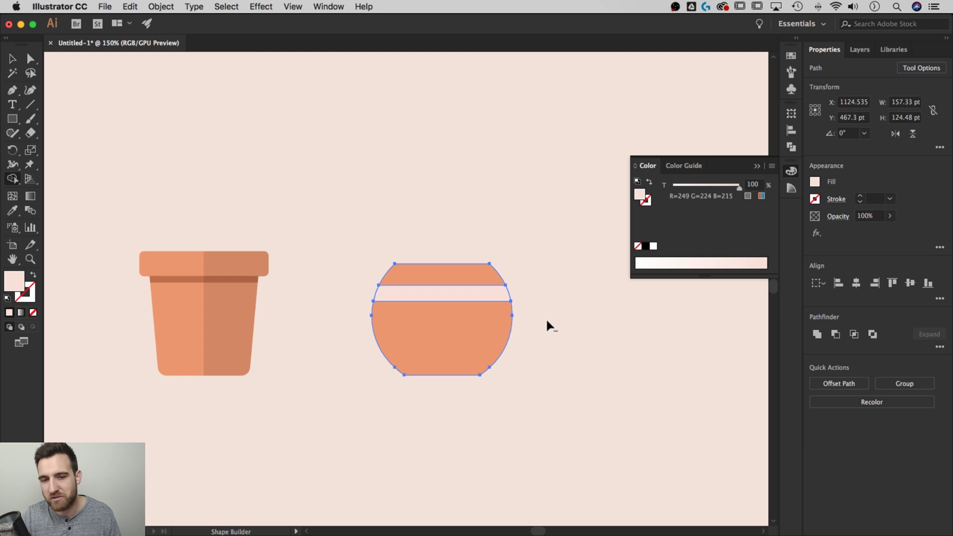
{"action": "key", "text": "v"}
{"action": "left_click", "coordinate": [557, 300]}
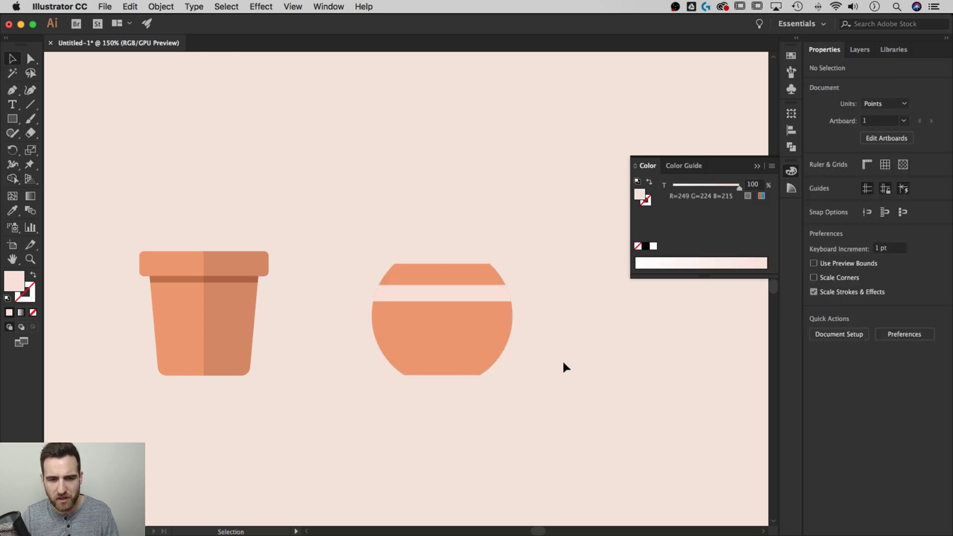
Draw a rectangle about 122 by 187 pt over the round pot's right half and trim it to the pot's outline with Shape Builder.
{"action": "key", "text": "m"}
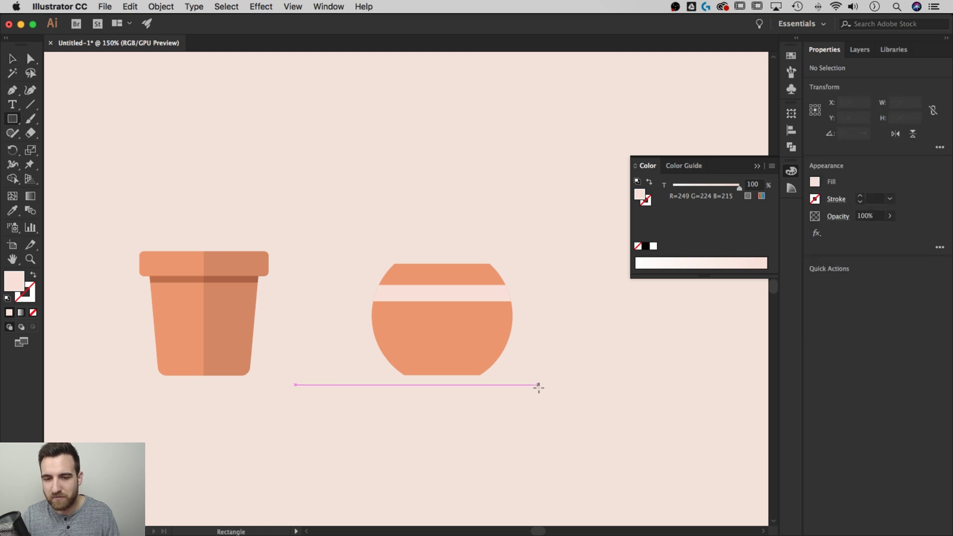
{"action": "left_click_drag", "start_coordinate": [551, 401], "coordinate": [442, 234]}
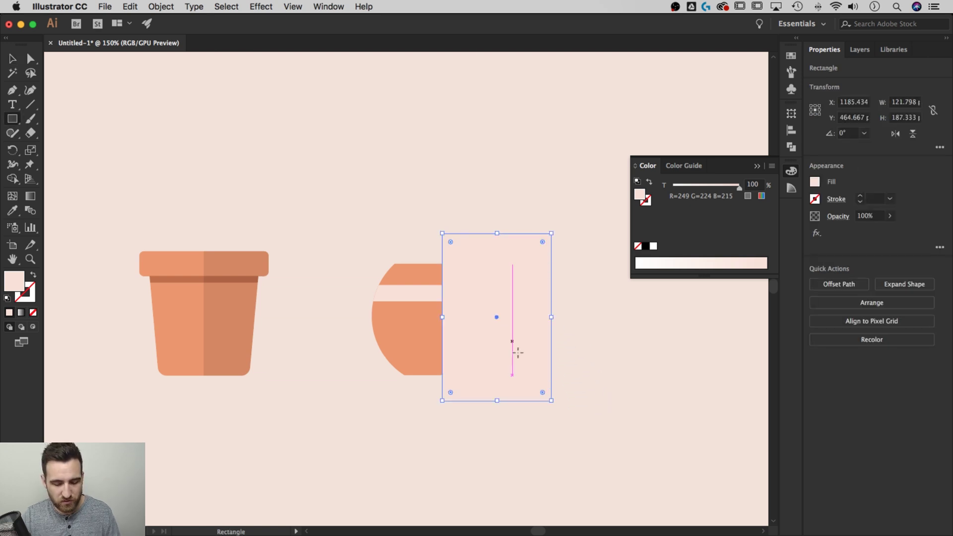
{"action": "key", "text": "v"}
{"action": "left_click_drag", "start_coordinate": [503, 396], "coordinate": [386, 245]}
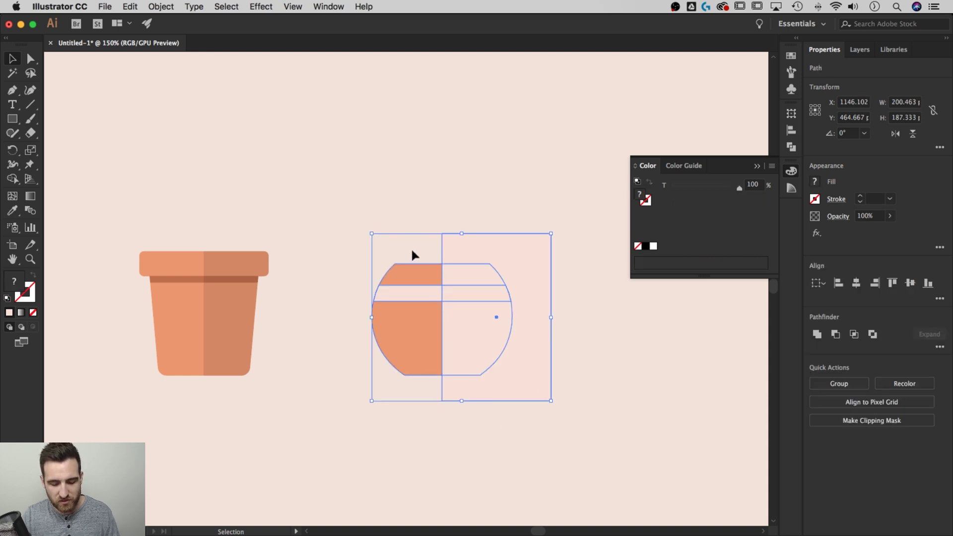
{"action": "key", "text": "shift+m"}
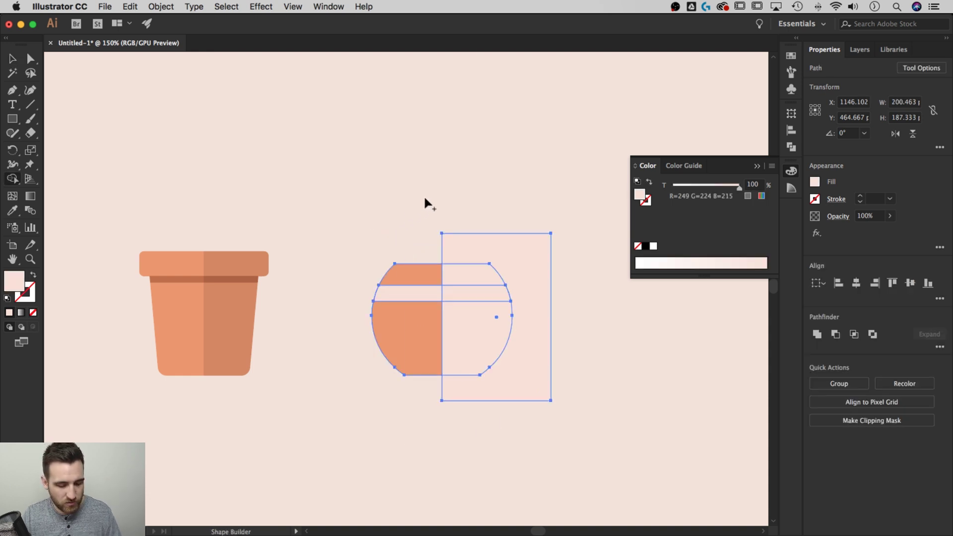
{"action": "left_click_drag", "start_coordinate": [486, 197], "coordinate": [542, 276]}
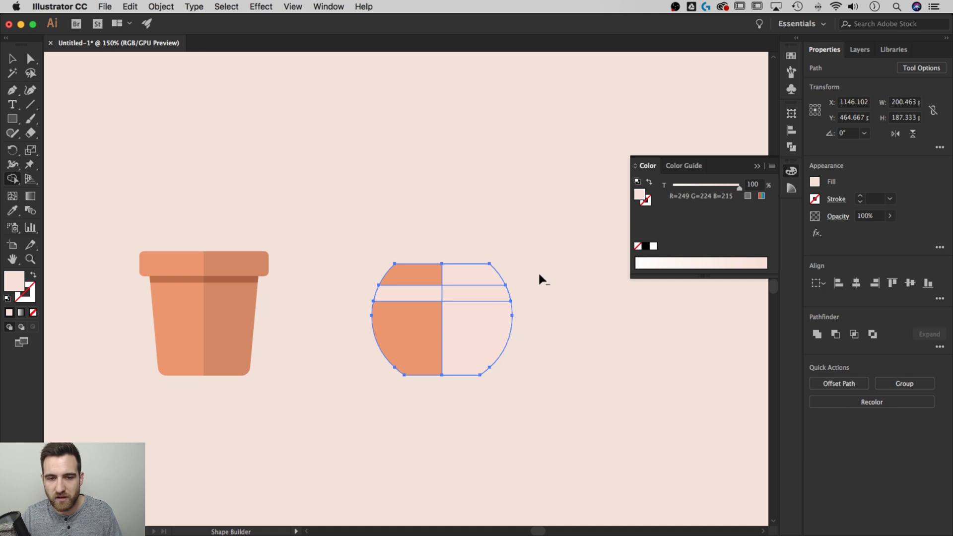
{"action": "key", "text": "v"}
{"action": "left_click", "coordinate": [548, 292]}
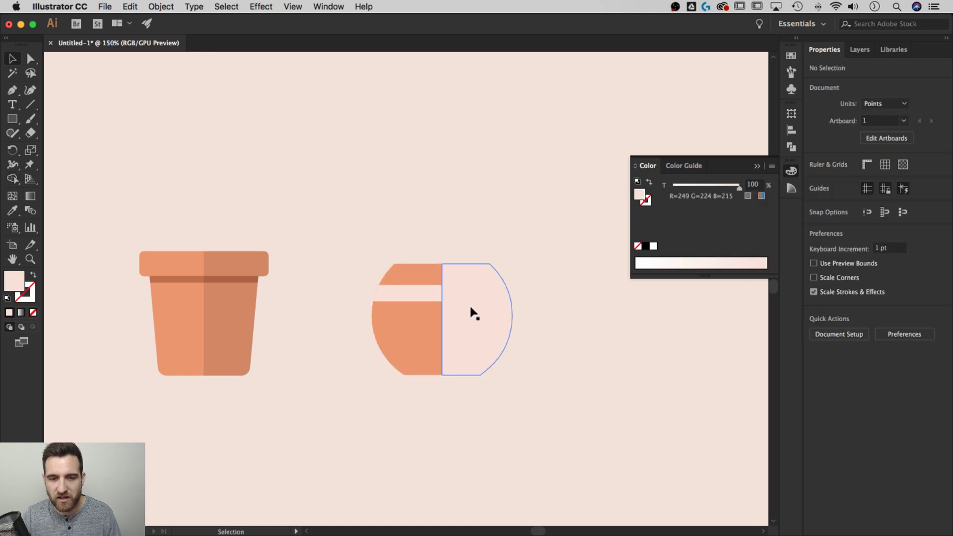
Turn the right-half shape into a shadow by filling it with black and setting its opacity to 10%.
{"action": "left_click", "coordinate": [474, 312]}
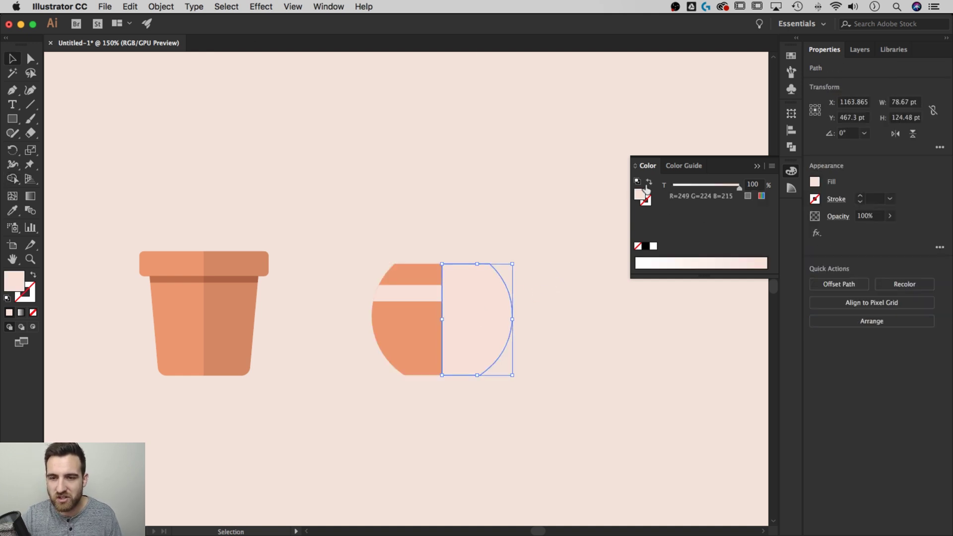
{"action": "left_click", "coordinate": [645, 247]}
{"action": "left_click", "coordinate": [878, 214]}
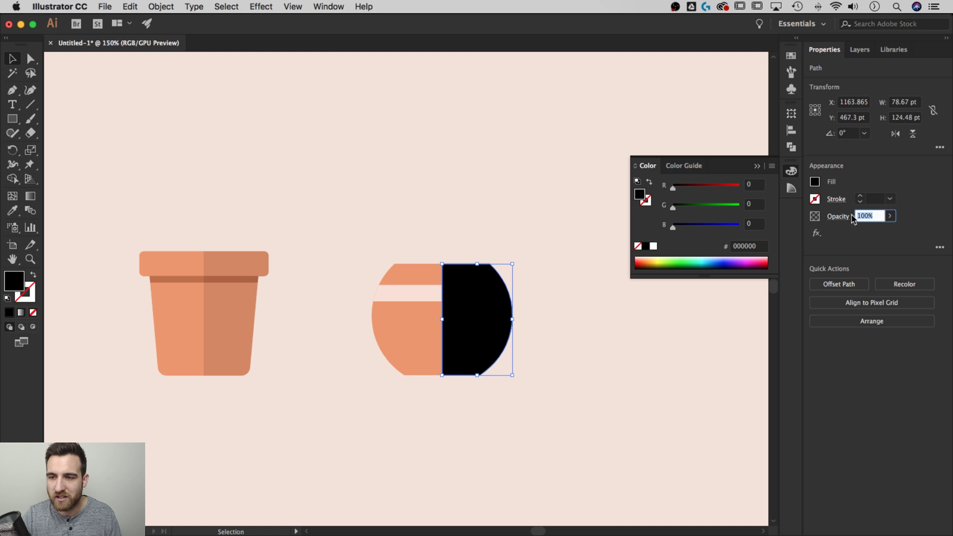
{"action": "type", "text": "10"}
{"action": "key", "text": "Return"}
{"action": "left_click", "coordinate": [586, 421]}
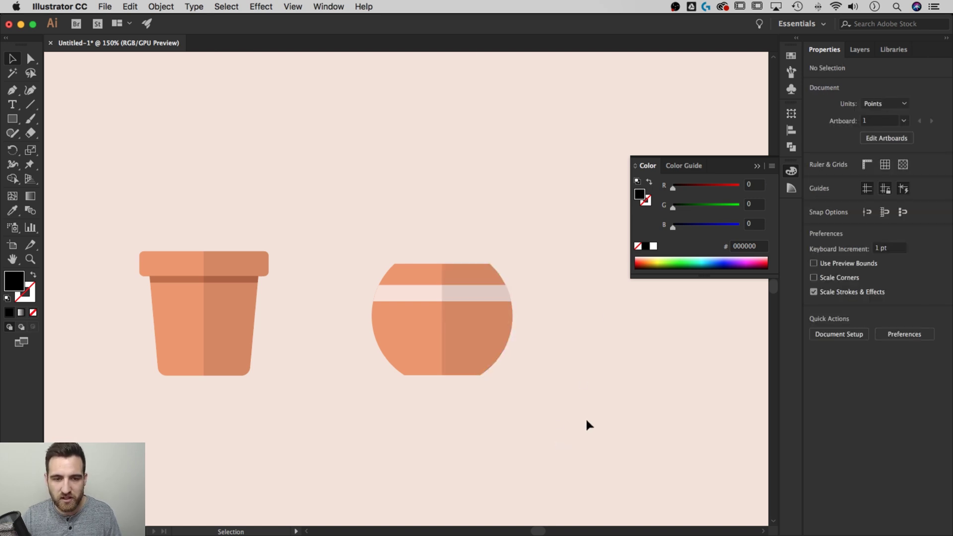
Group all the parts of the round pot and collapse the floating Color panel.
{"action": "left_click_drag", "start_coordinate": [566, 404], "coordinate": [358, 246]}
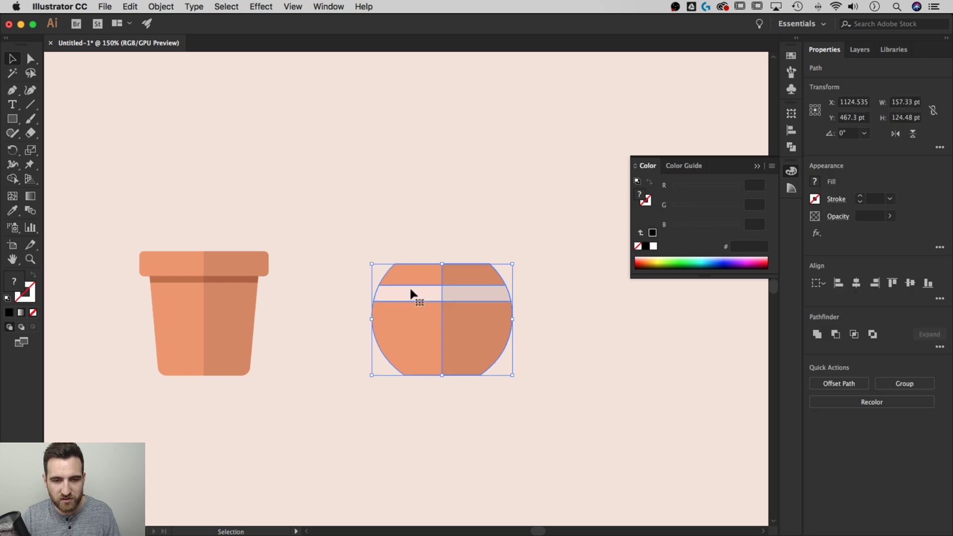
{"action": "right_click", "coordinate": [413, 298]}
{"action": "left_click", "coordinate": [437, 373]}
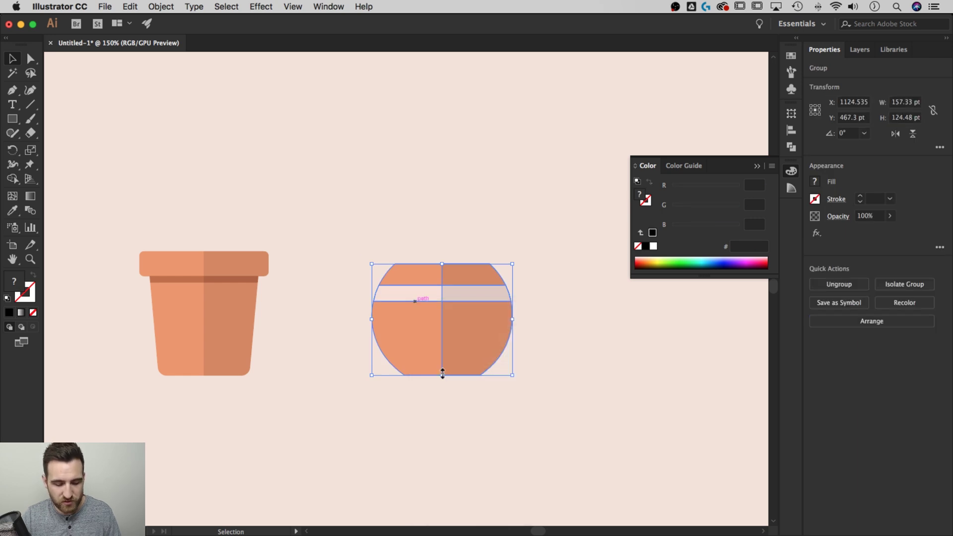
{"action": "left_click", "coordinate": [553, 366]}
{"action": "left_click_drag", "start_coordinate": [553, 366], "coordinate": [578, 382]}
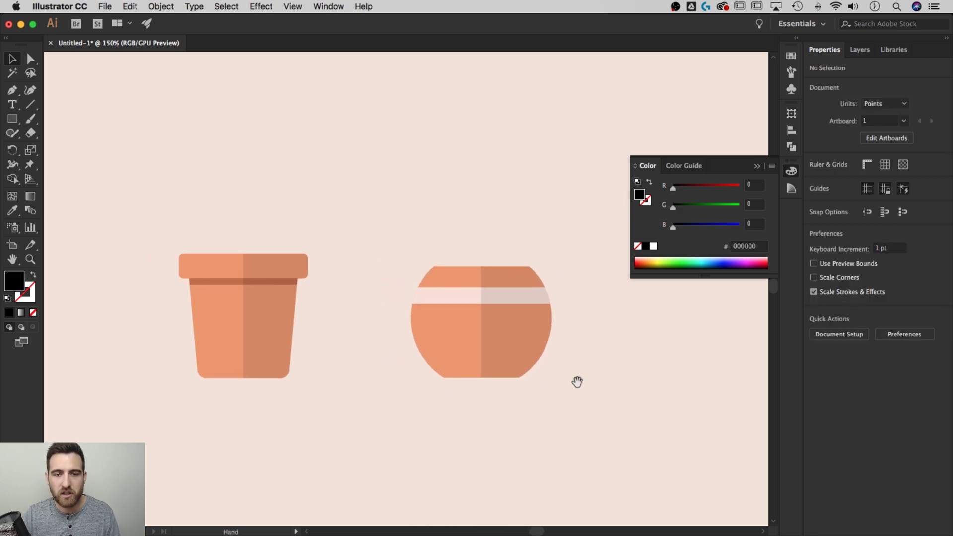
{"action": "left_click", "coordinate": [758, 166]}
{"action": "left_click_drag", "start_coordinate": [628, 175], "coordinate": [513, 188]}
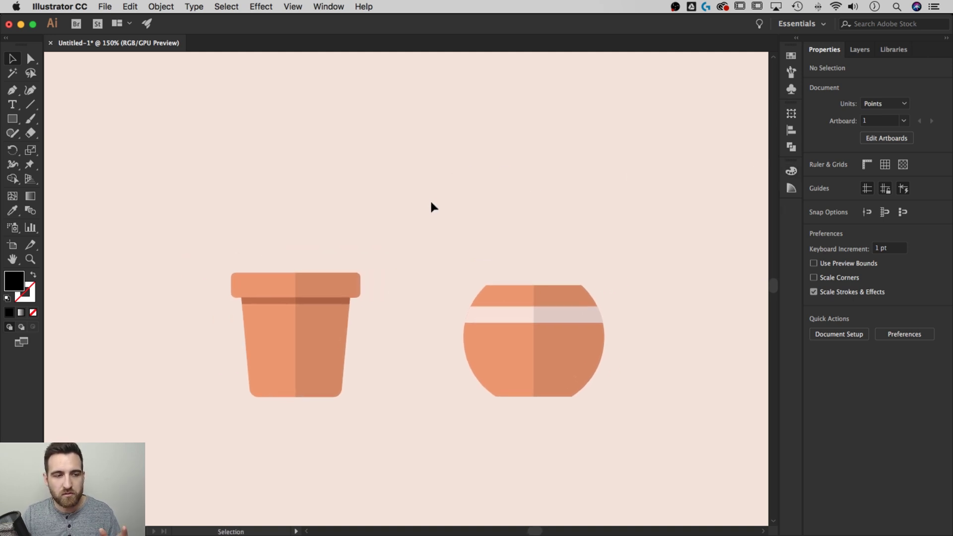
Draw a circle about 210 pt wide left of the tapered pot and duplicate it horizontally by about 158 pt so the two overlap.
{"action": "key", "text": "a"}
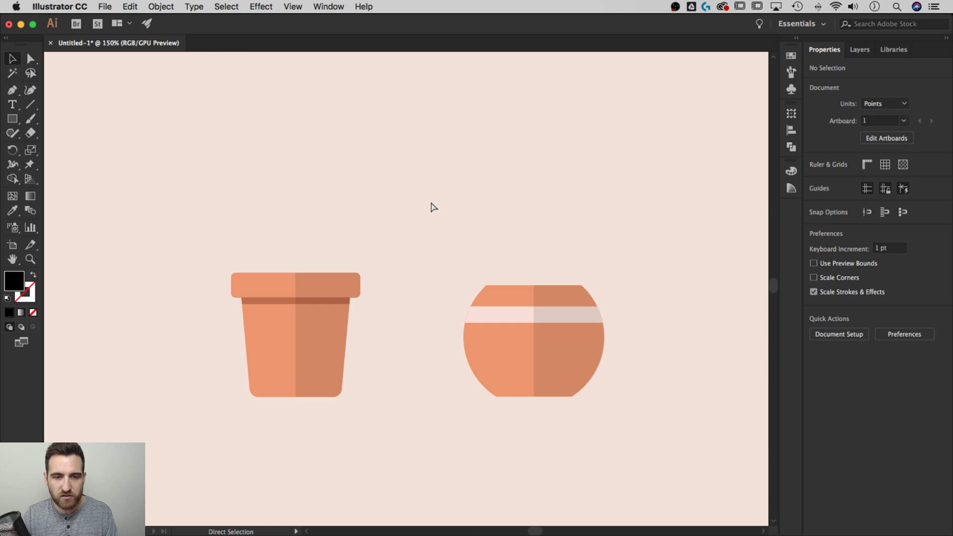
{"action": "key", "text": "super+minus"}
{"action": "left_click_drag", "start_coordinate": [236, 215], "coordinate": [419, 228]}
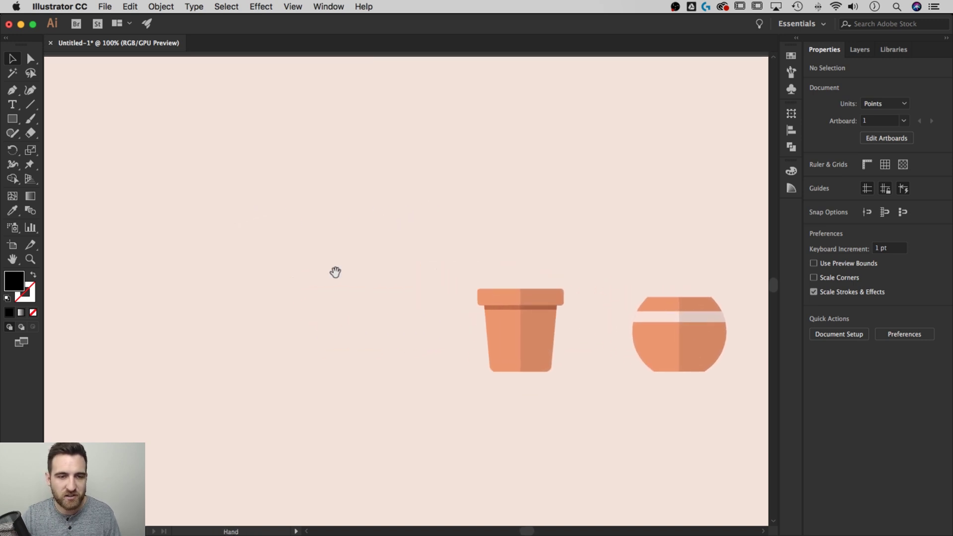
{"action": "left_click", "coordinate": [18, 121]}
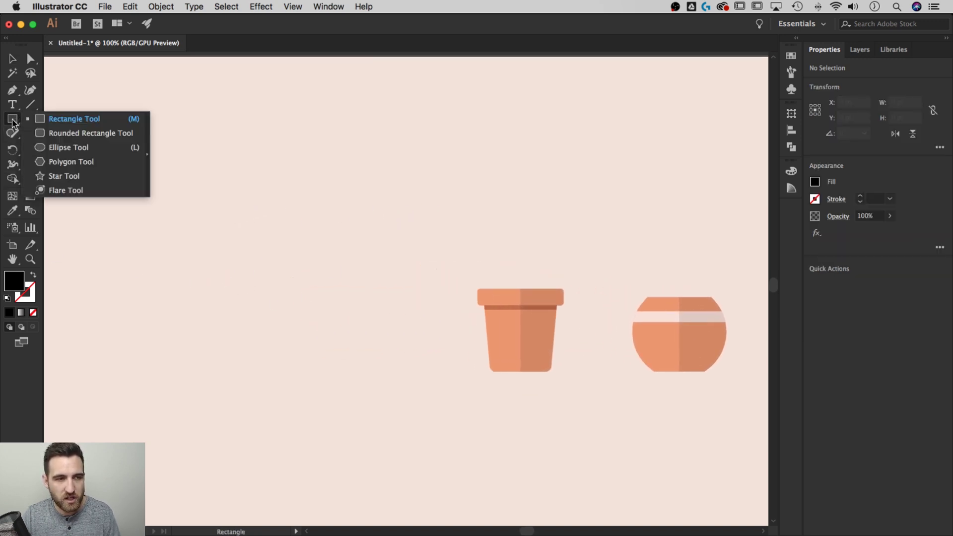
{"action": "left_click", "coordinate": [68, 148]}
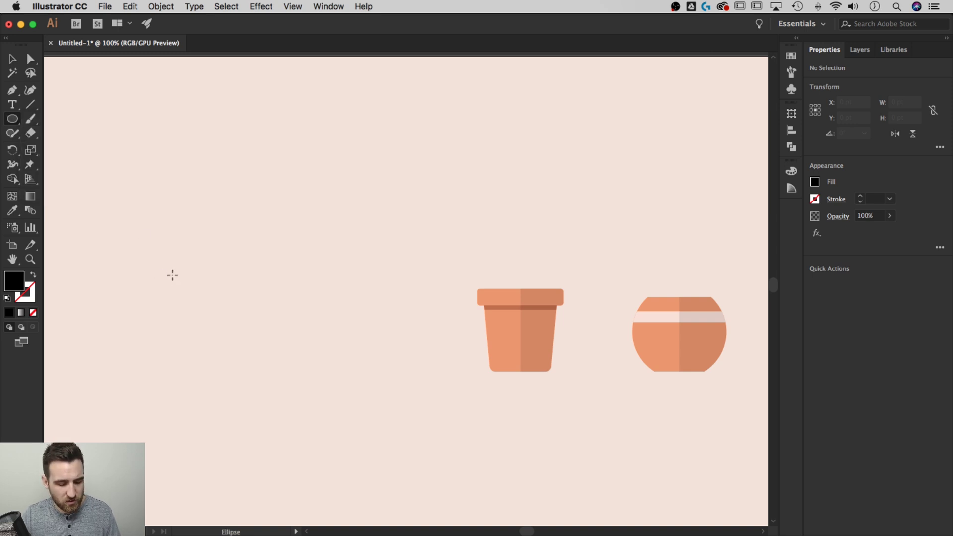
{"action": "left_click_drag", "start_coordinate": [172, 272], "coordinate": [214, 209]}
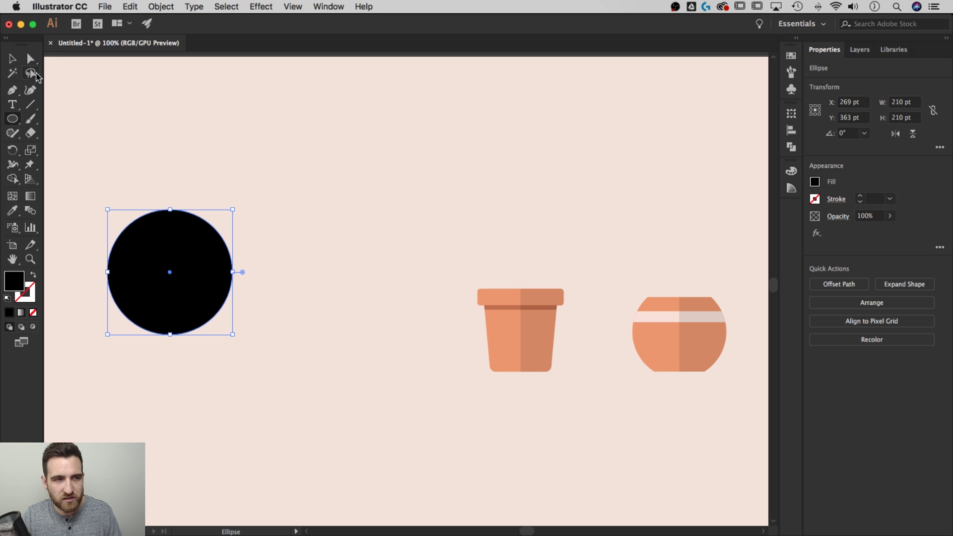
{"action": "left_click", "coordinate": [13, 59]}
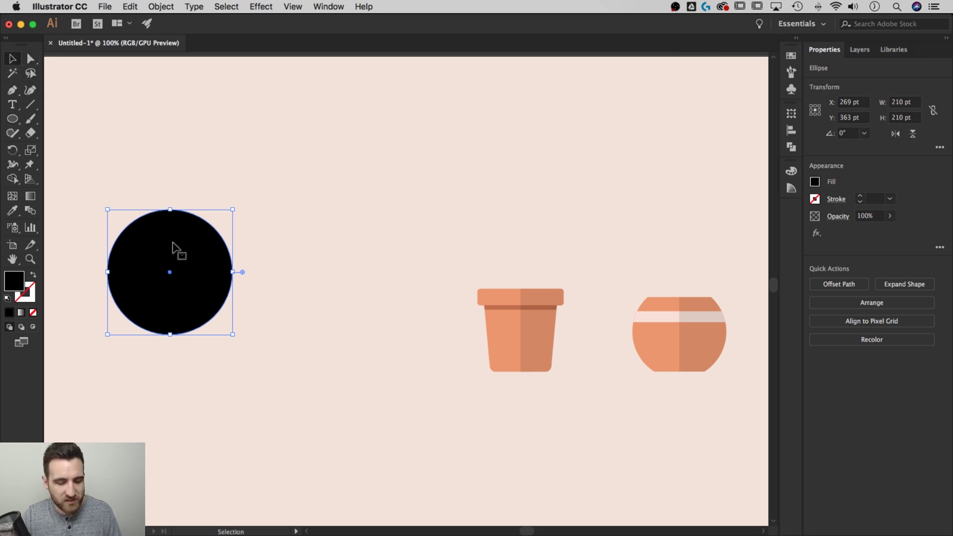
{"action": "left_click_drag", "start_coordinate": [170, 241], "coordinate": [263, 240]}
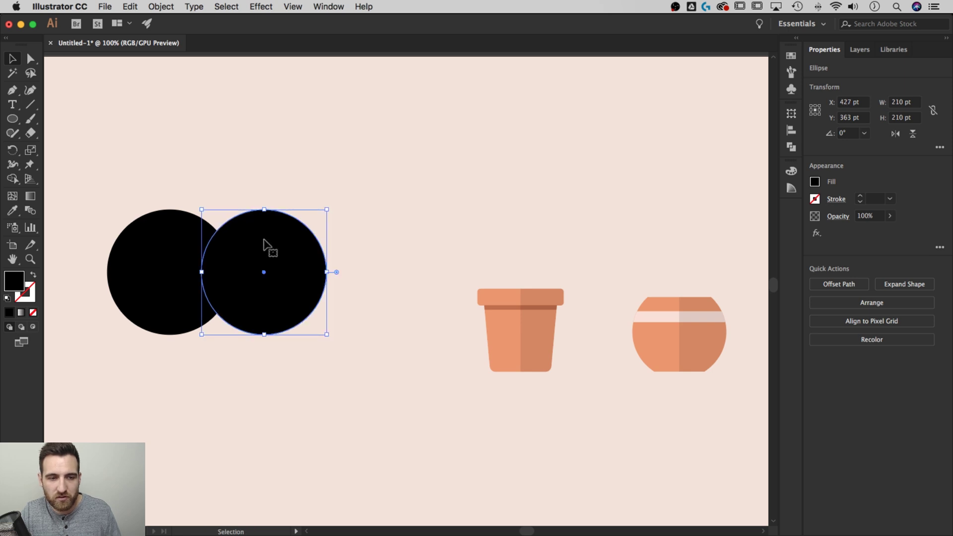
Remove the outer parts of both circles with the Shape Builder tool, keeping only their leaf-shaped overlap.
{"action": "left_click_drag", "start_coordinate": [322, 183], "coordinate": [159, 347]}
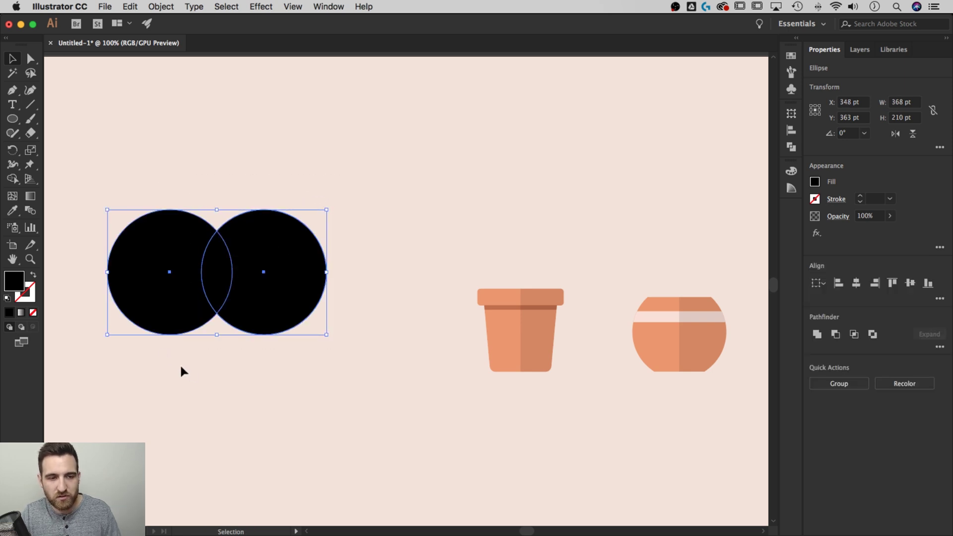
{"action": "left_click", "coordinate": [12, 180]}
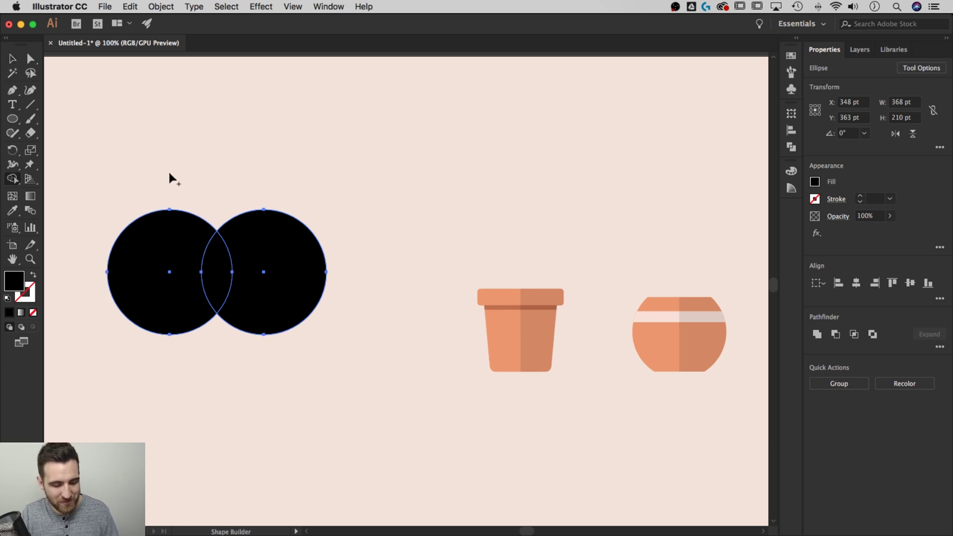
{"action": "left_click_drag", "start_coordinate": [181, 166], "coordinate": [149, 395]}
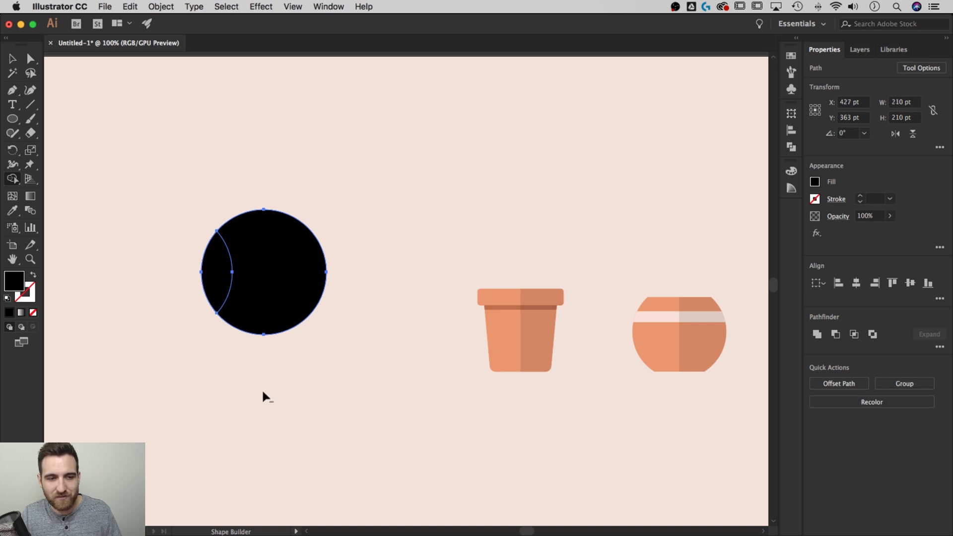
{"action": "left_click_drag", "start_coordinate": [263, 391], "coordinate": [266, 195]}
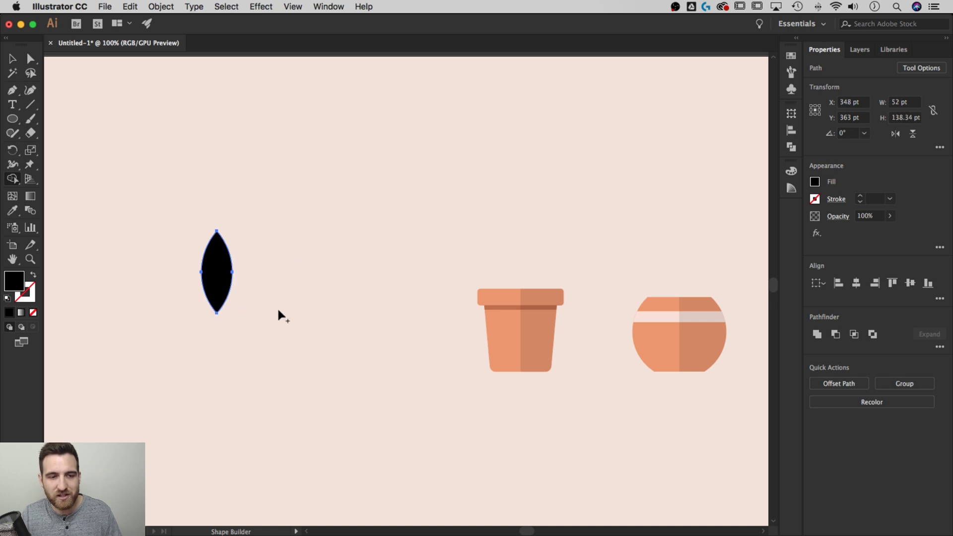
{"action": "key", "text": "v"}
{"action": "left_click", "coordinate": [297, 288]}
Duplicate the leaf horizontally, fill the copy with the green swatch R=135 G=178 B=114, and delete the black original.
{"action": "left_click_drag", "start_coordinate": [215, 270], "coordinate": [284, 274]}
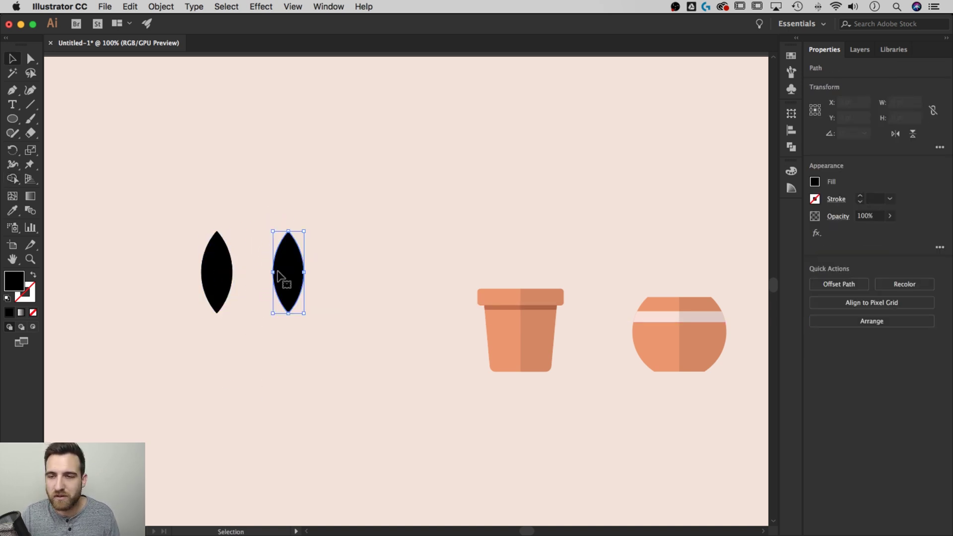
{"action": "left_click", "coordinate": [792, 56]}
{"action": "left_click", "coordinate": [668, 113]}
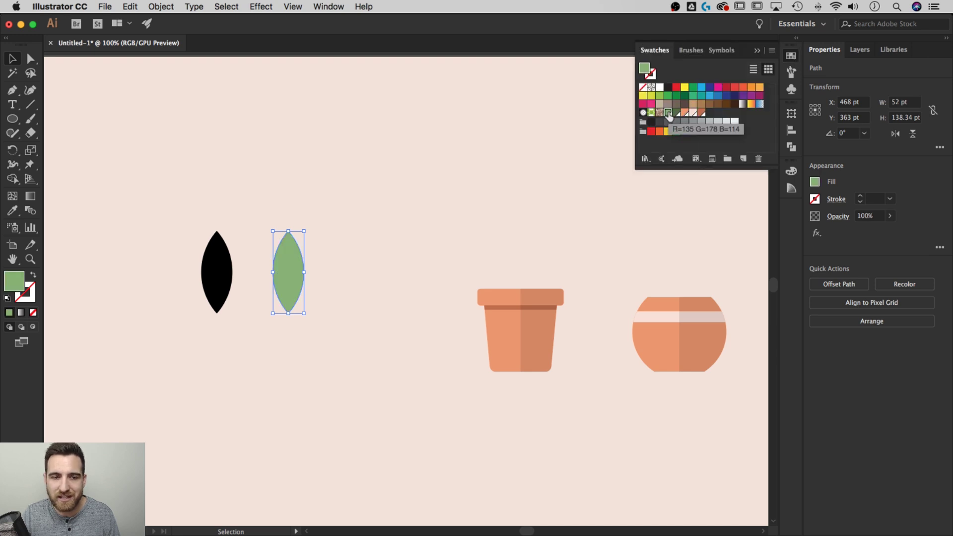
{"action": "left_click", "coordinate": [246, 201]}
{"action": "left_click_drag", "start_coordinate": [232, 209], "coordinate": [195, 329]}
{"action": "key", "text": "Delete"}
Check the green leaf's fill colour values in the Color Picker without changing them.
{"action": "left_click", "coordinate": [294, 268]}
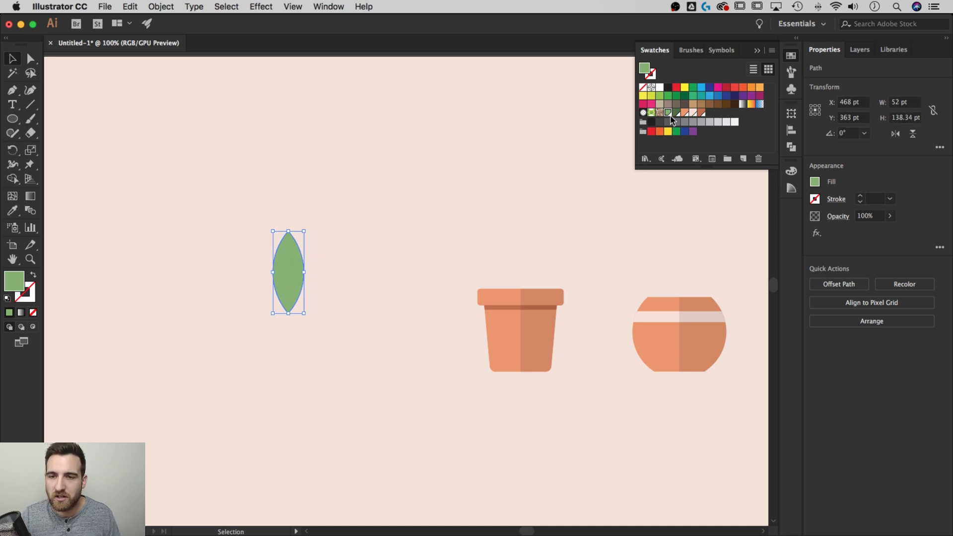
{"action": "left_click", "coordinate": [792, 187]}
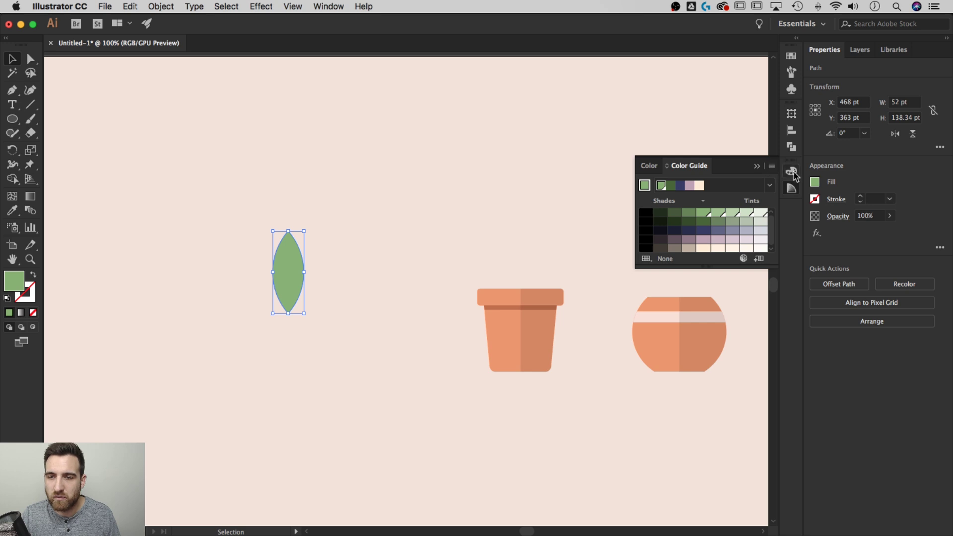
{"action": "left_click", "coordinate": [791, 170]}
{"action": "double_click", "coordinate": [638, 196]}
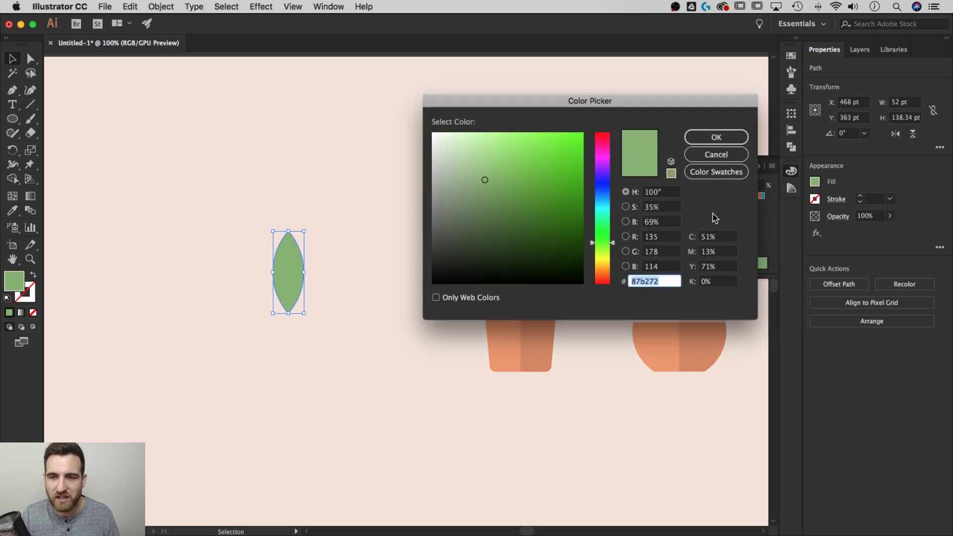
{"action": "left_click", "coordinate": [724, 154]}
{"action": "left_click", "coordinate": [356, 244]}
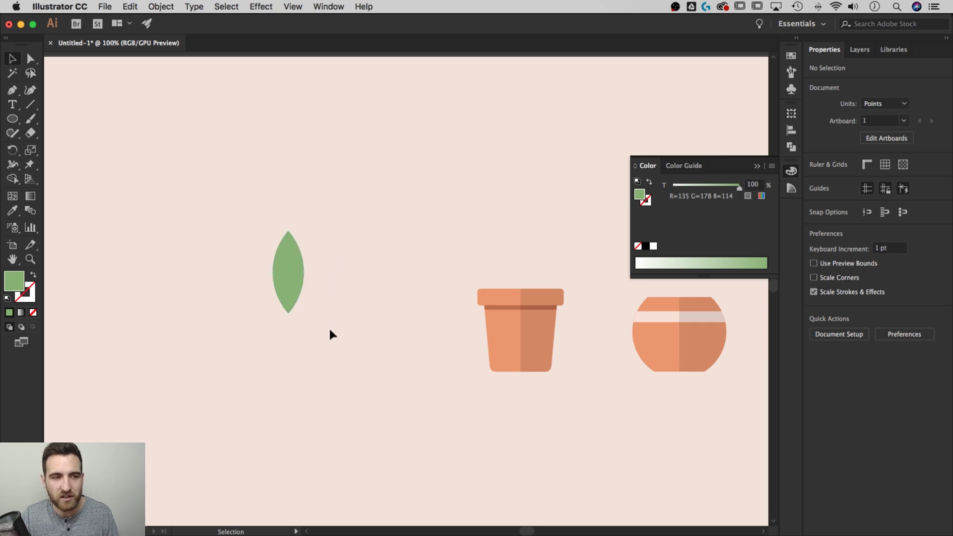
Draw a rectangle about 91 by 243 pt over the leaf's right half and trim it to the leaf's outline with Shape Builder.
{"action": "left_click_drag", "start_coordinate": [13, 120], "coordinate": [49, 118]}
{"action": "left_click_drag", "start_coordinate": [342, 334], "coordinate": [288, 189]}
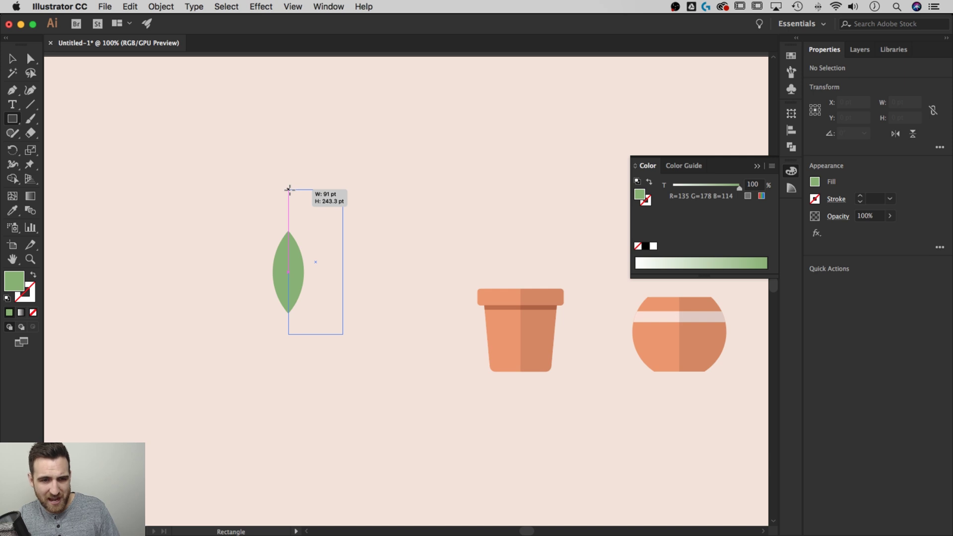
{"action": "left_click_drag", "start_coordinate": [288, 190], "coordinate": [288, 189]}
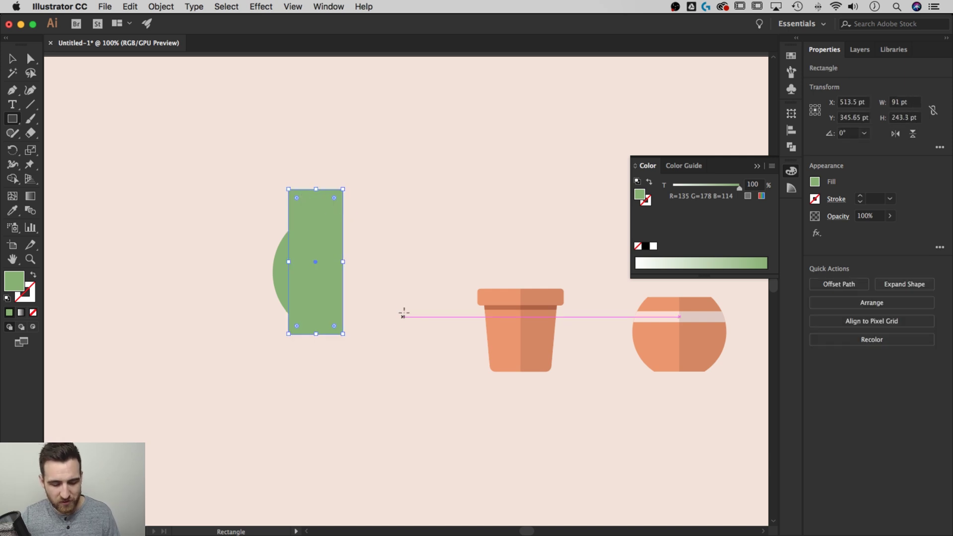
{"action": "key", "text": "v"}
{"action": "left_click_drag", "start_coordinate": [374, 296], "coordinate": [259, 221]}
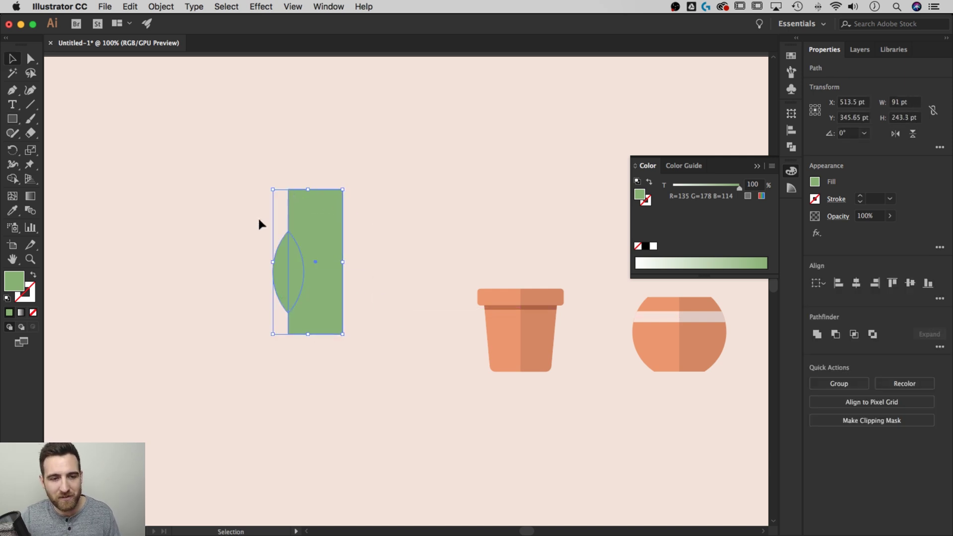
{"action": "left_click", "coordinate": [16, 181]}
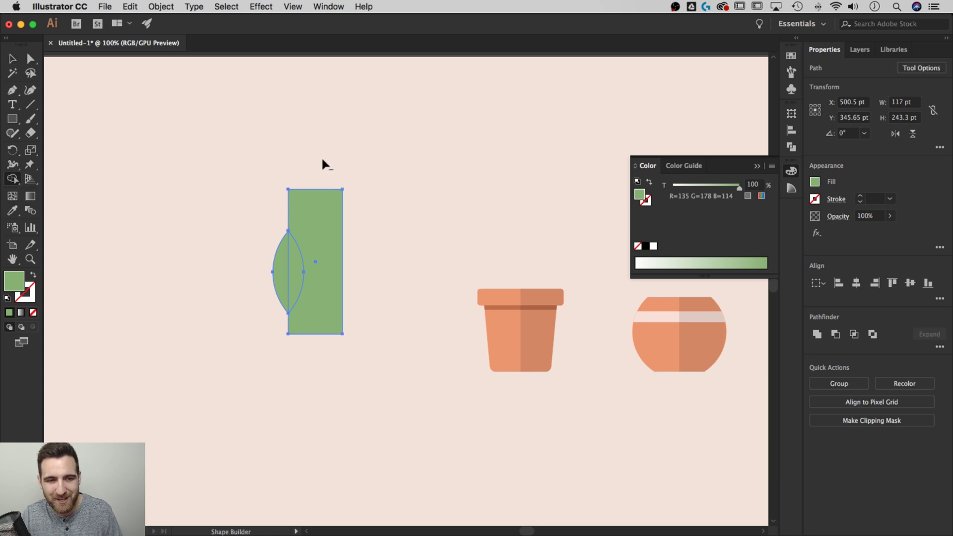
{"action": "left_click_drag", "start_coordinate": [322, 158], "coordinate": [326, 295]}
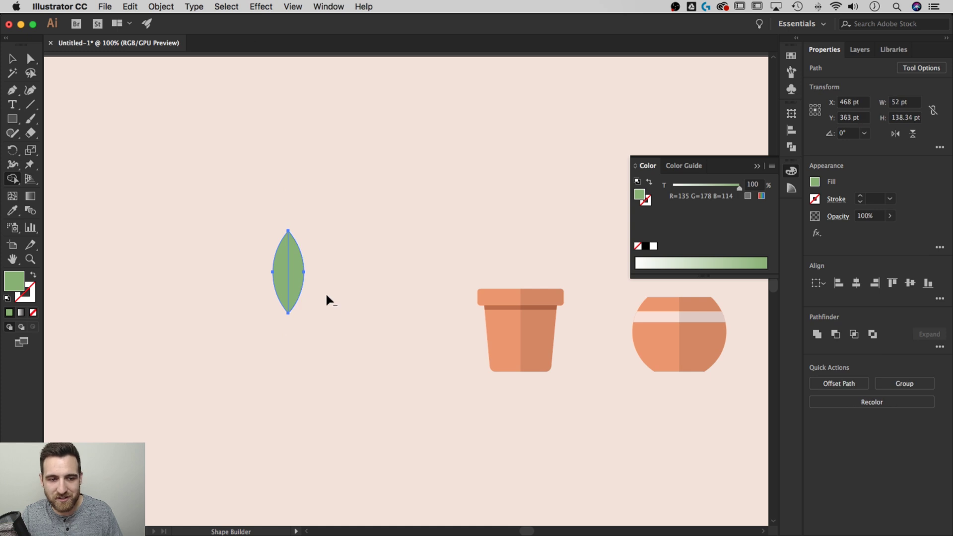
{"action": "key", "text": "v"}
{"action": "left_click", "coordinate": [318, 255]}
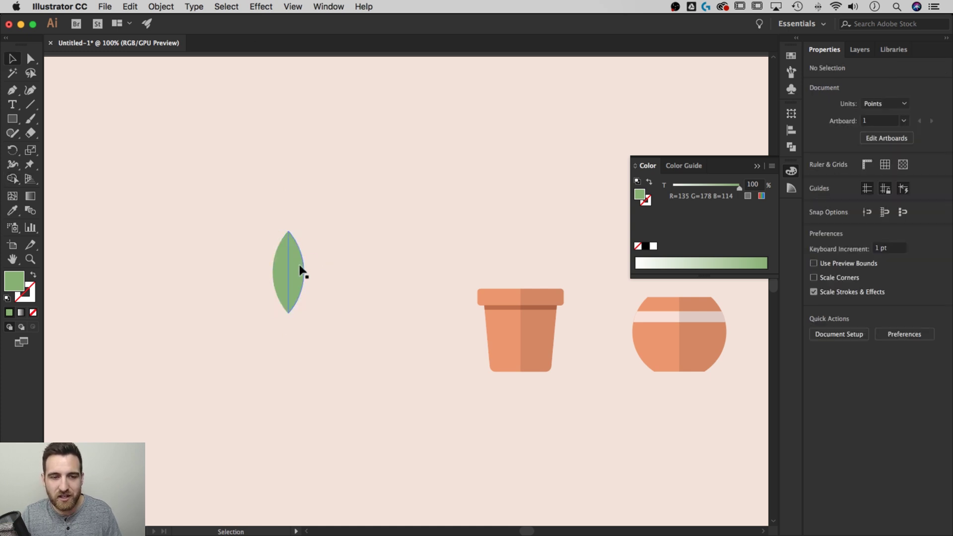
Fill the leaf's right half with the dark green swatch R=82 G=109 B=69 (526d45) and check its values in the Color Picker.
{"action": "left_click", "coordinate": [295, 269]}
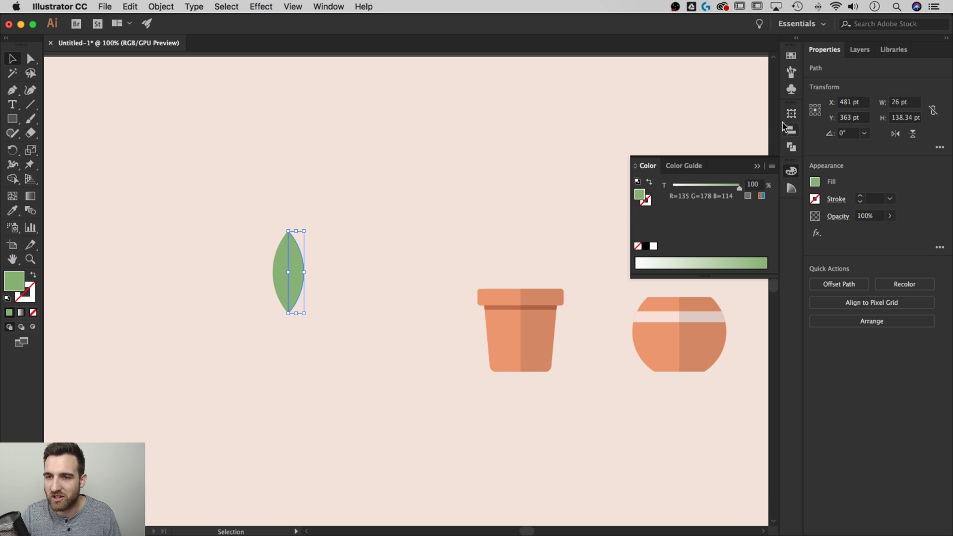
{"action": "left_click", "coordinate": [791, 56]}
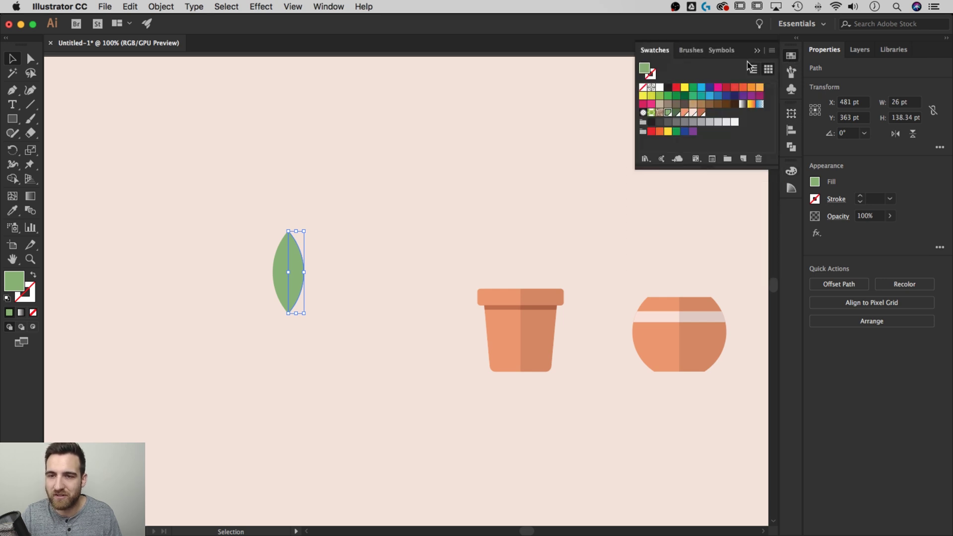
{"action": "left_click", "coordinate": [676, 114]}
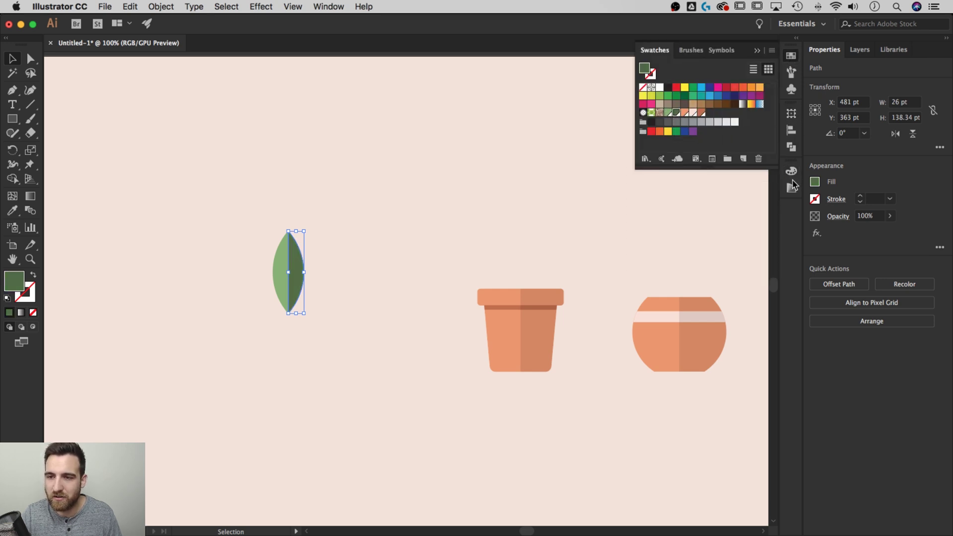
{"action": "left_click", "coordinate": [791, 172]}
{"action": "double_click", "coordinate": [637, 194]}
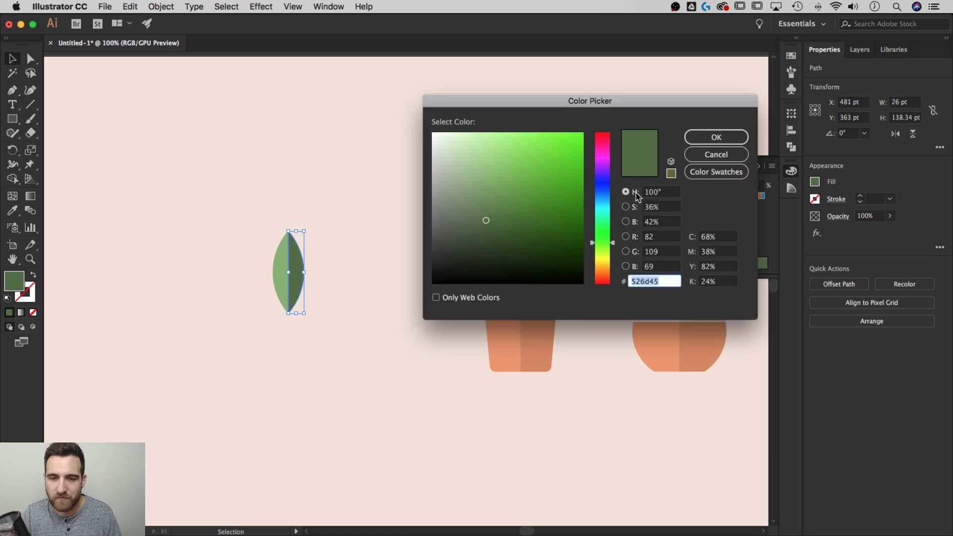
{"action": "left_click", "coordinate": [713, 154]}
{"action": "left_click", "coordinate": [760, 162]}
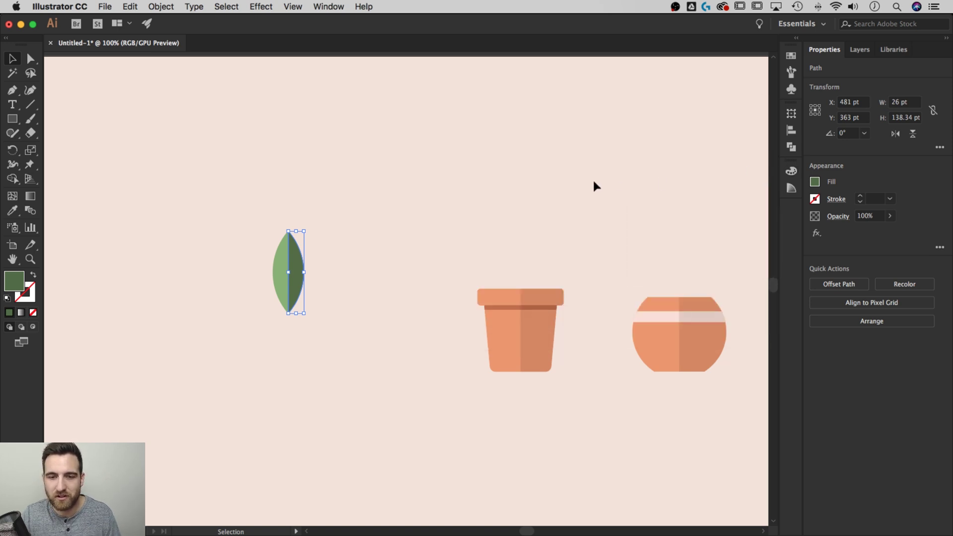
Group the two leaf halves and move the leaf onto the centre of the tapered pot's rim.
{"action": "left_click", "coordinate": [413, 211]}
{"action": "left_click_drag", "start_coordinate": [354, 336], "coordinate": [256, 218]}
{"action": "right_click", "coordinate": [288, 260]}
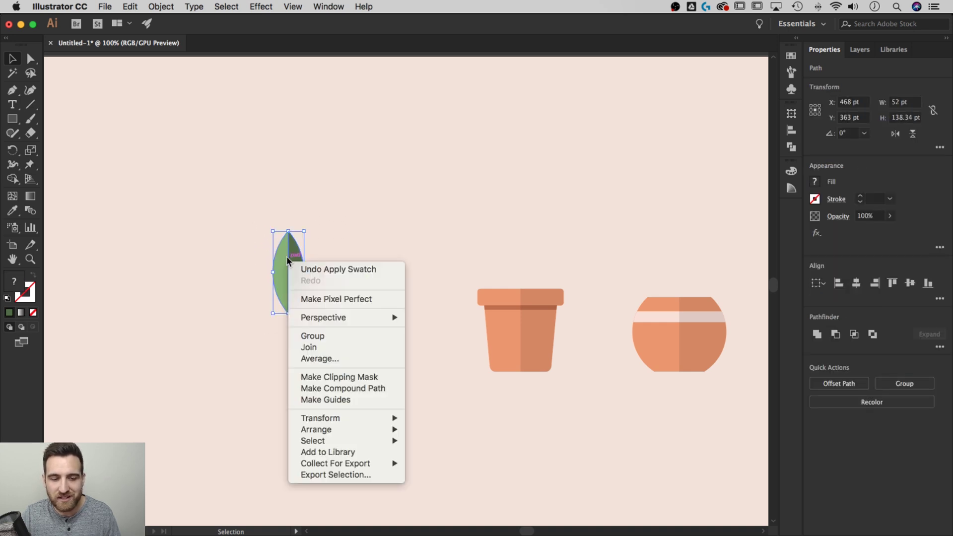
{"action": "left_click", "coordinate": [317, 336]}
{"action": "left_click", "coordinate": [328, 255]}
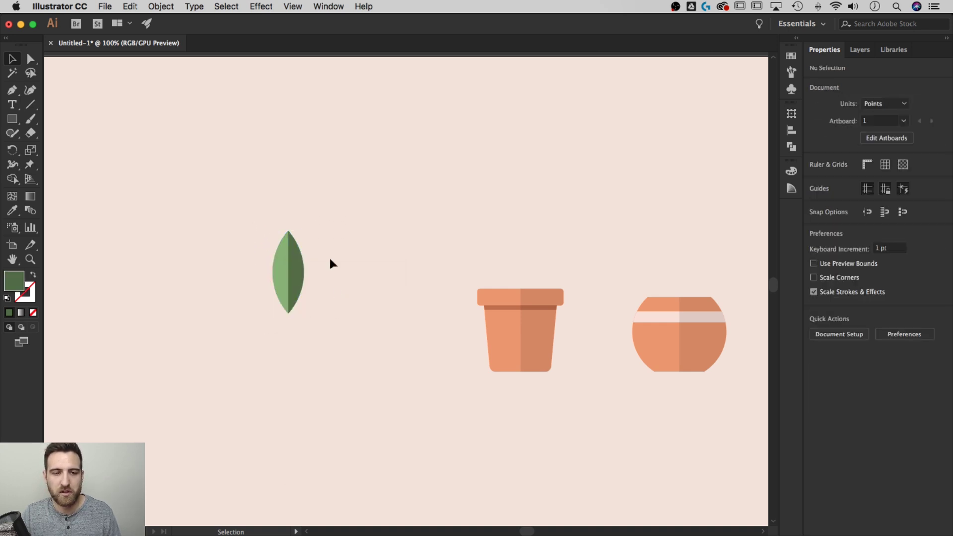
{"action": "left_click_drag", "start_coordinate": [294, 273], "coordinate": [523, 257]}
{"action": "left_click", "coordinate": [615, 252]}
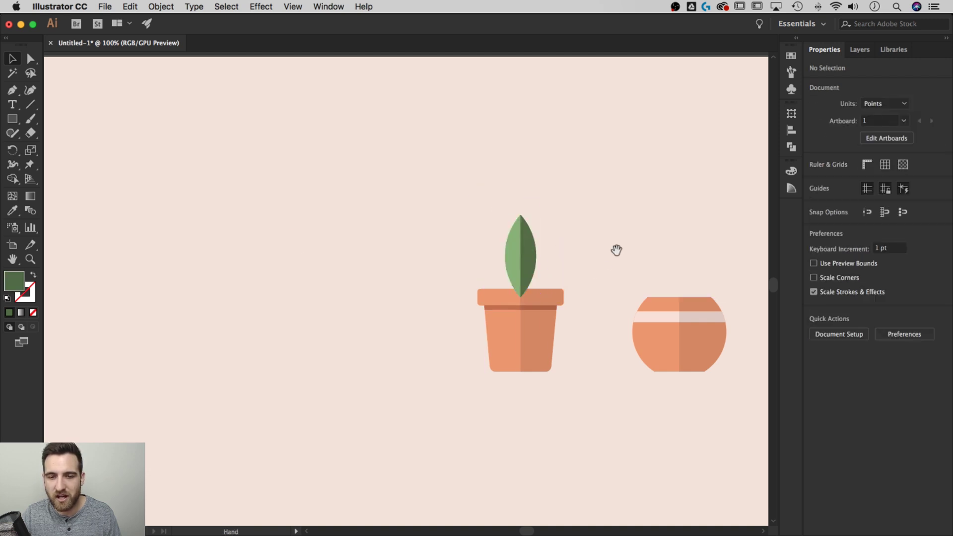
Bring the tapered pot group to the front so that it covers the leaf's lower tip.
{"action": "scroll", "coordinate": [615, 251], "scroll_direction": "right", "scroll_amount": 5}
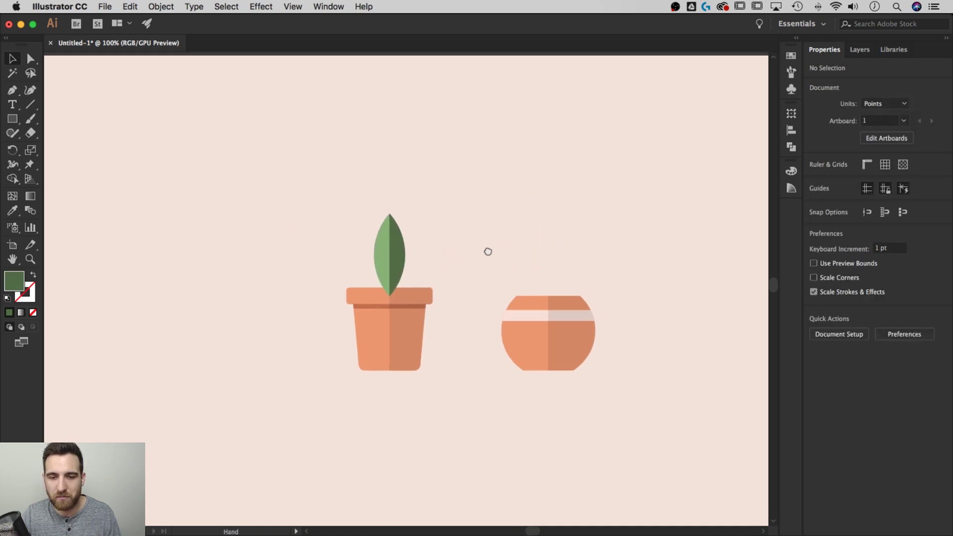
{"action": "left_click", "coordinate": [405, 337]}
{"action": "right_click", "coordinate": [398, 330]}
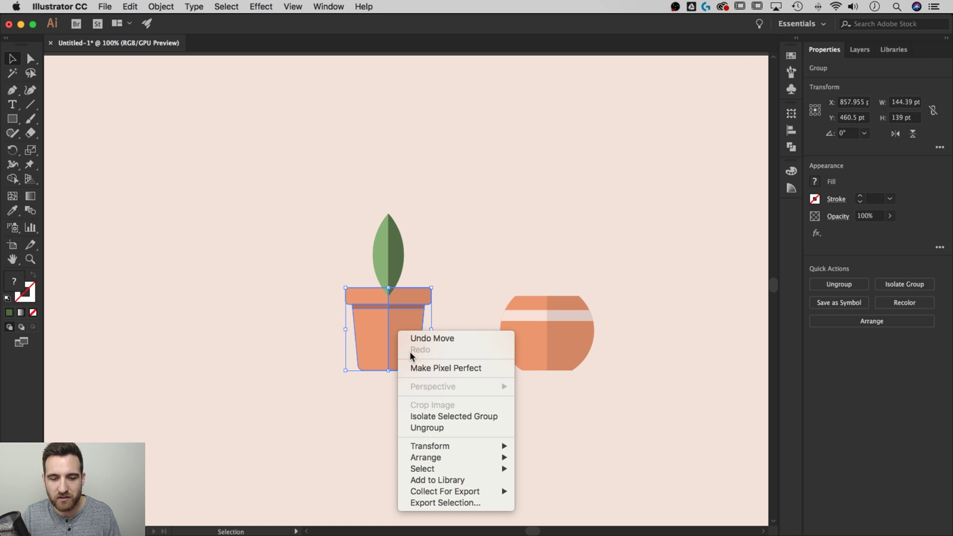
{"action": "mouse_move", "coordinate": [430, 454]}
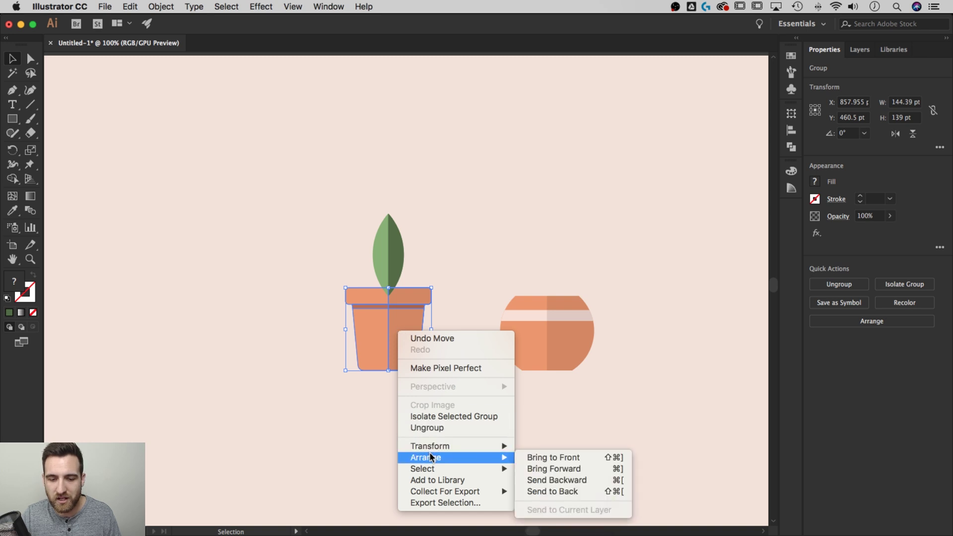
{"action": "left_click", "coordinate": [554, 455]}
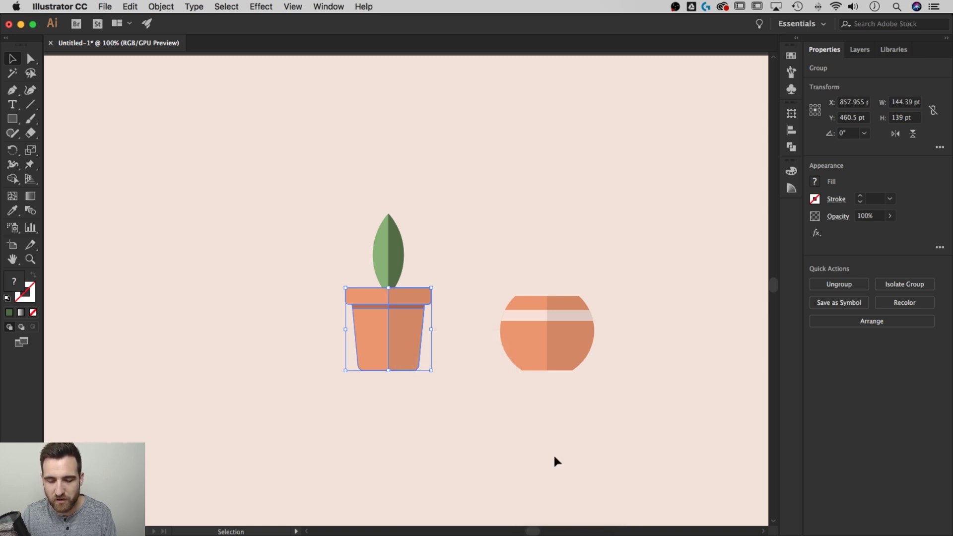
{"action": "left_click", "coordinate": [455, 218]}
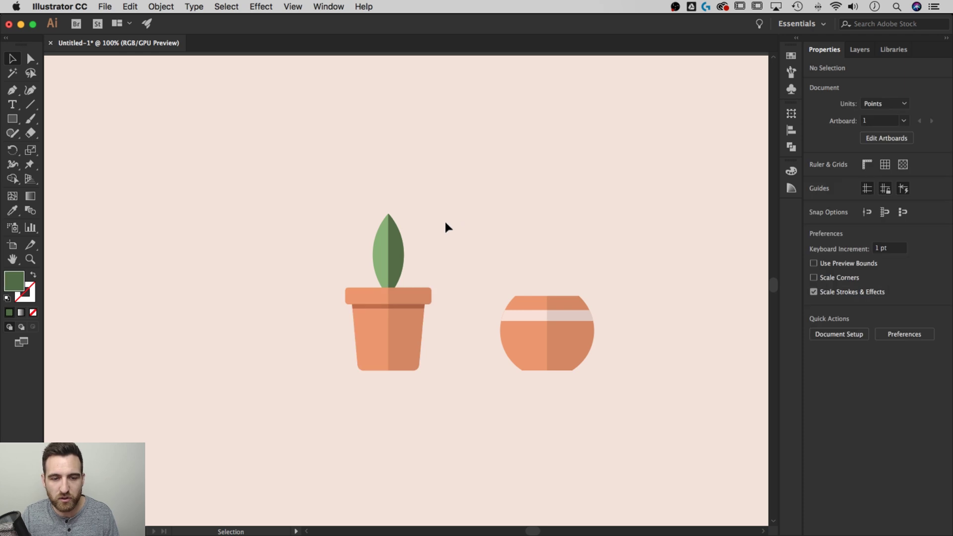
Enlarge the centre leaf proportionally to about 62 by 164 pt, keeping its base in the tapered pot.
{"action": "left_click", "coordinate": [397, 251]}
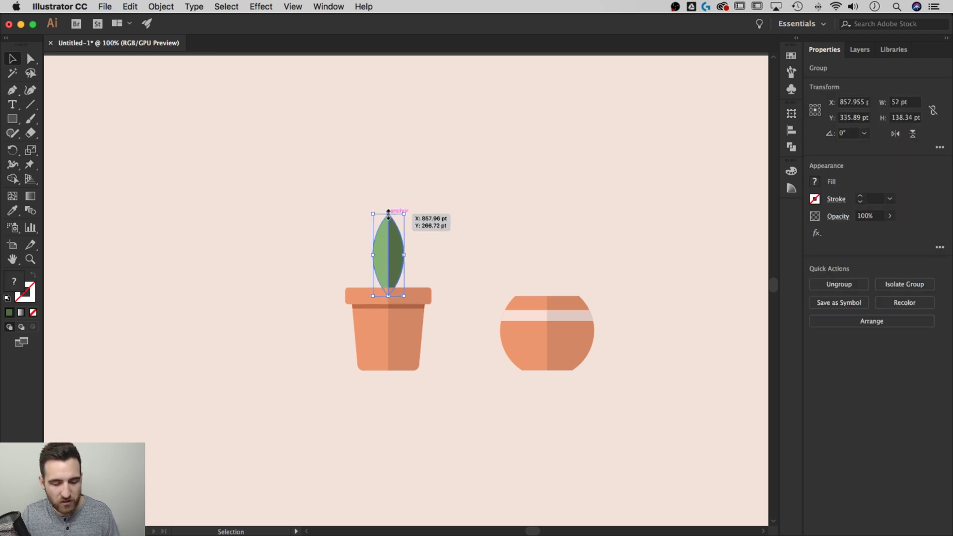
{"action": "left_click_drag", "start_coordinate": [388, 212], "coordinate": [387, 199]}
{"action": "left_click", "coordinate": [440, 226]}
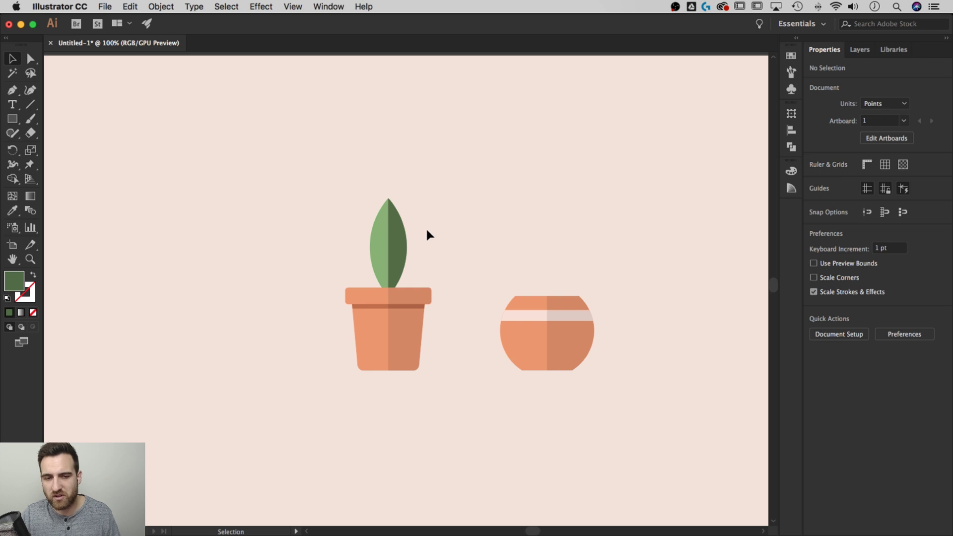
Add a smaller copy of the leaf on the plant's left side, tilted outward about 19° with its base tucked into the tapered pot.
{"action": "left_click", "coordinate": [396, 245]}
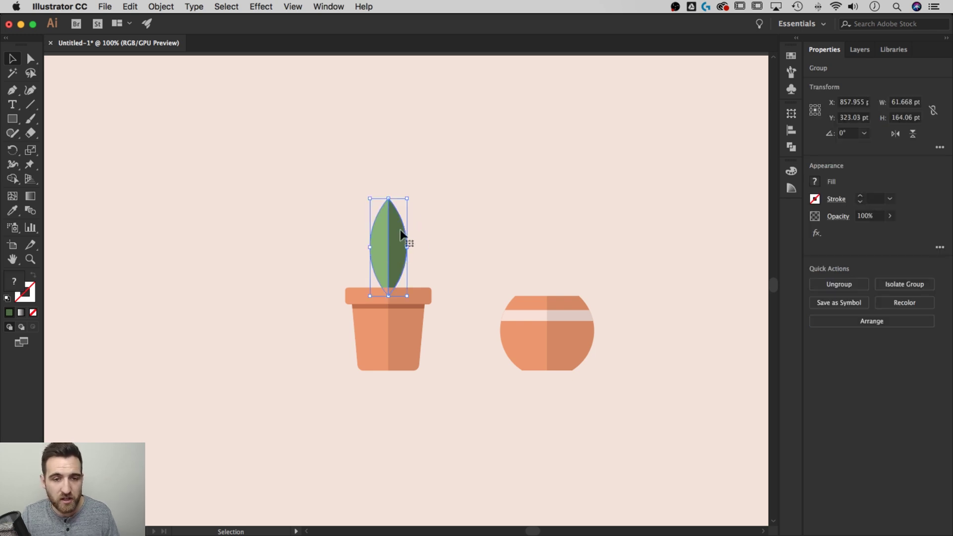
{"action": "left_click_drag", "start_coordinate": [394, 240], "coordinate": [375, 240]}
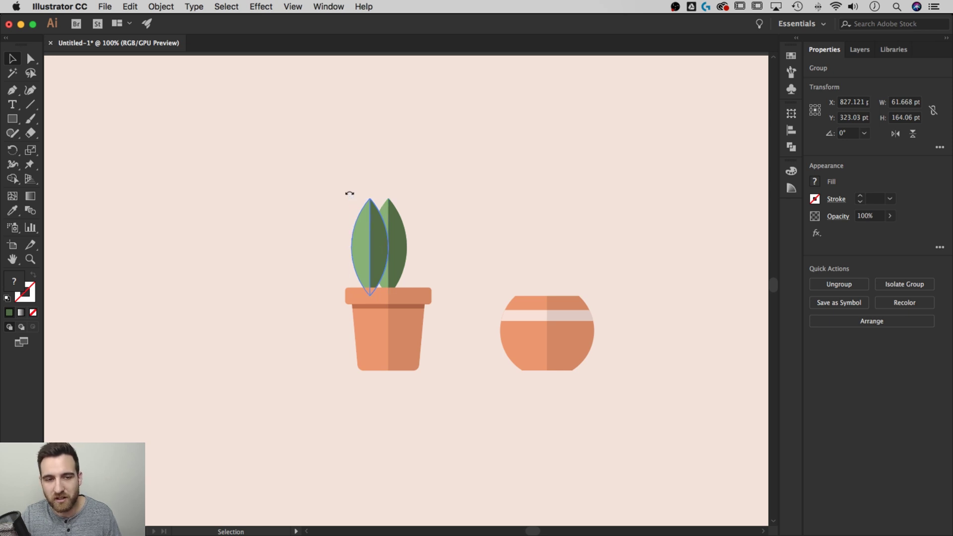
{"action": "left_click_drag", "start_coordinate": [350, 194], "coordinate": [334, 205]}
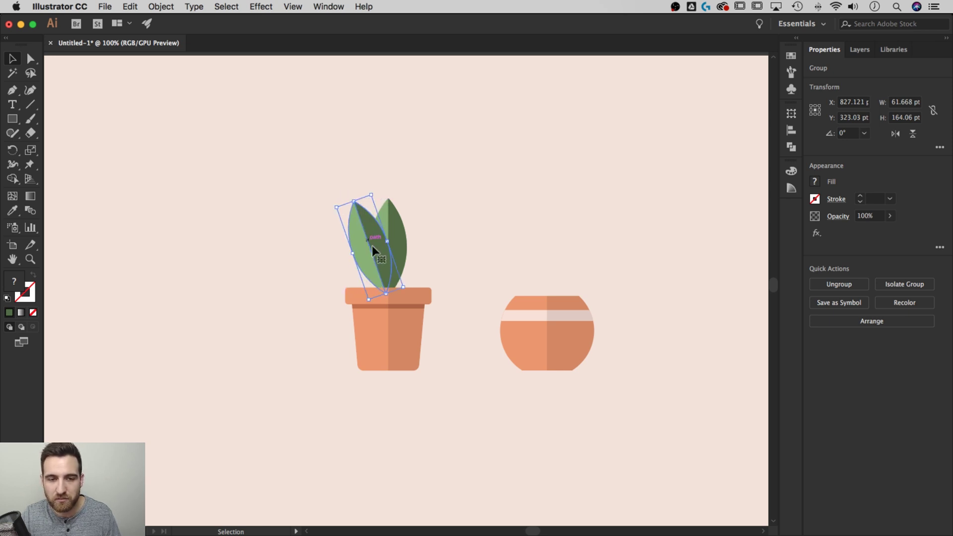
{"action": "left_click_drag", "start_coordinate": [371, 239], "coordinate": [370, 248]}
{"action": "left_click_drag", "start_coordinate": [354, 210], "coordinate": [357, 222]}
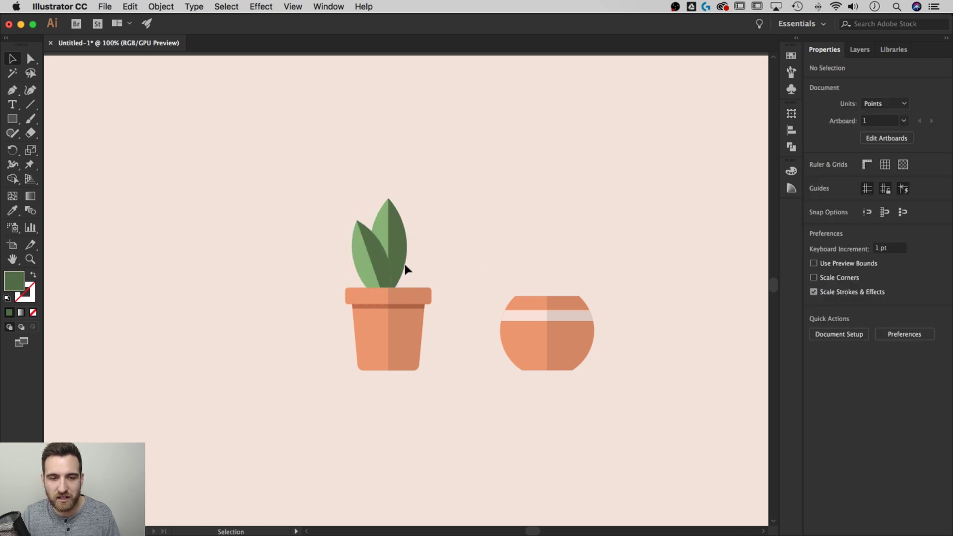
Copy the left leaf to the plant's right side and rotate it to about 334° so it leans outward.
{"action": "left_click", "coordinate": [374, 265]}
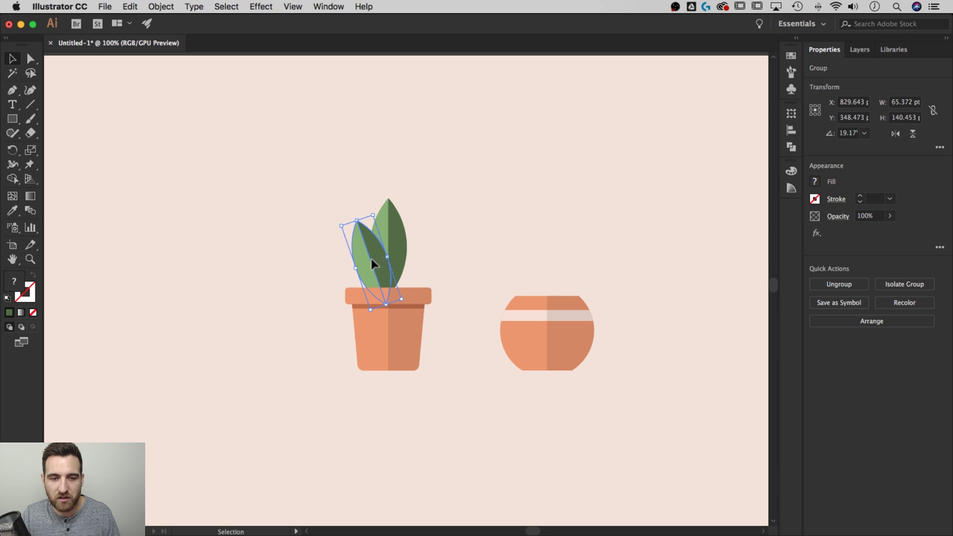
{"action": "left_click_drag", "start_coordinate": [372, 262], "coordinate": [403, 263]}
{"action": "left_click_drag", "start_coordinate": [404, 201], "coordinate": [415, 246]}
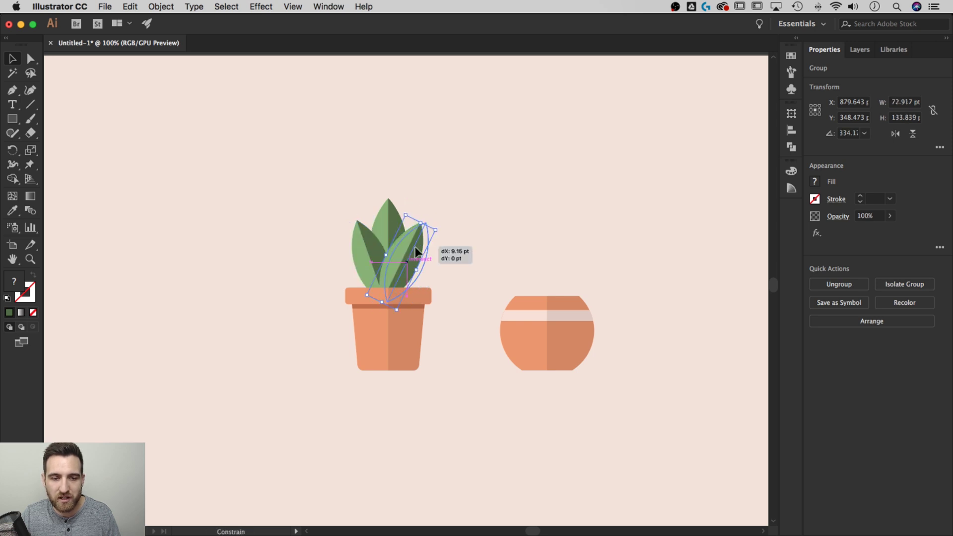
{"action": "left_click", "coordinate": [492, 220]}
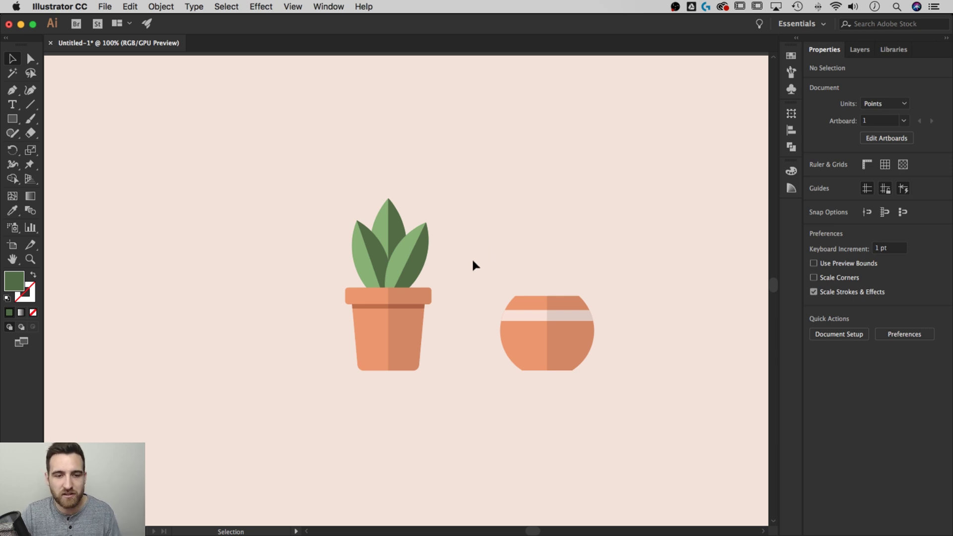
Group the three leaves of the tapered pot's plant.
{"action": "left_click_drag", "start_coordinate": [338, 217], "coordinate": [338, 218]}
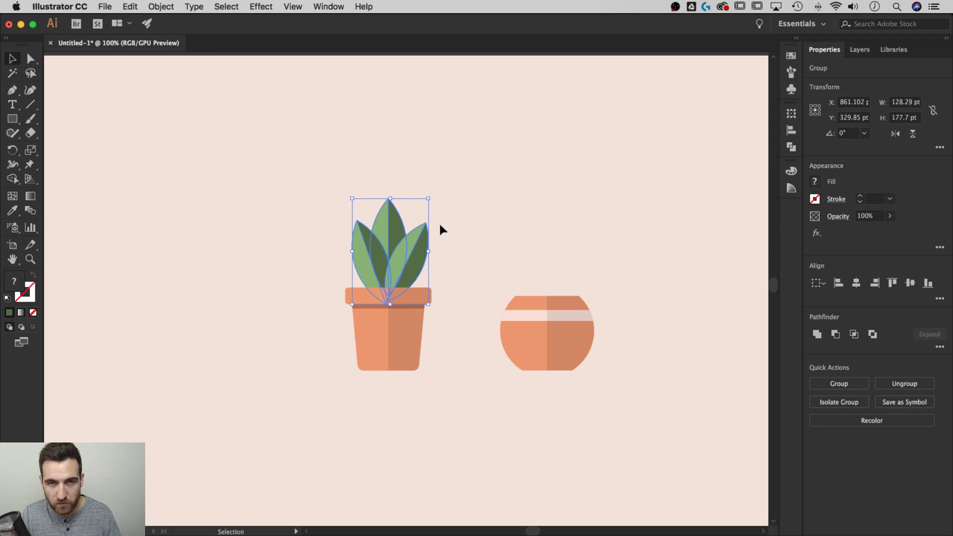
{"action": "key", "text": "a"}
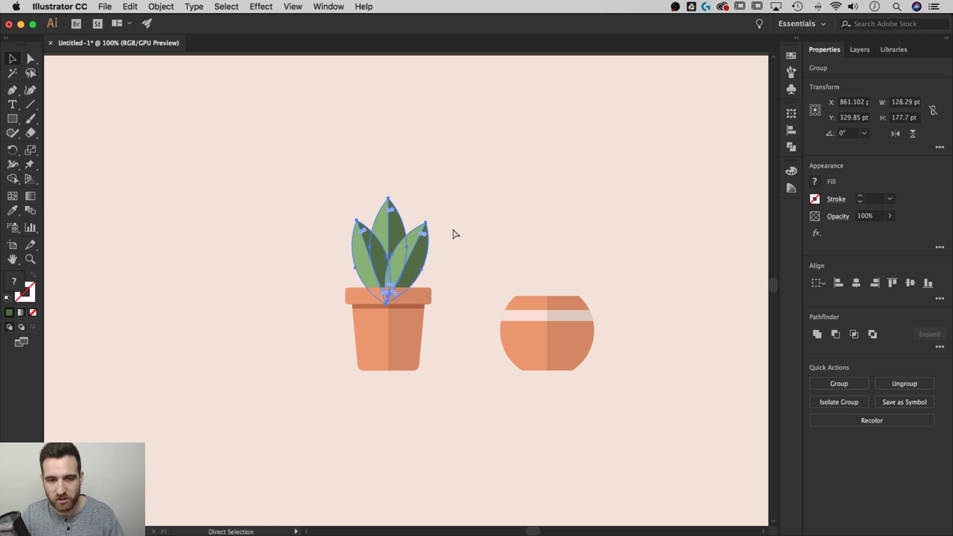
{"action": "key", "text": "v"}
{"action": "left_click", "coordinate": [458, 232]}
Group the leaf cluster together with the tapered pot.
{"action": "left_click", "coordinate": [391, 296]}
{"action": "left_click", "coordinate": [405, 320]}
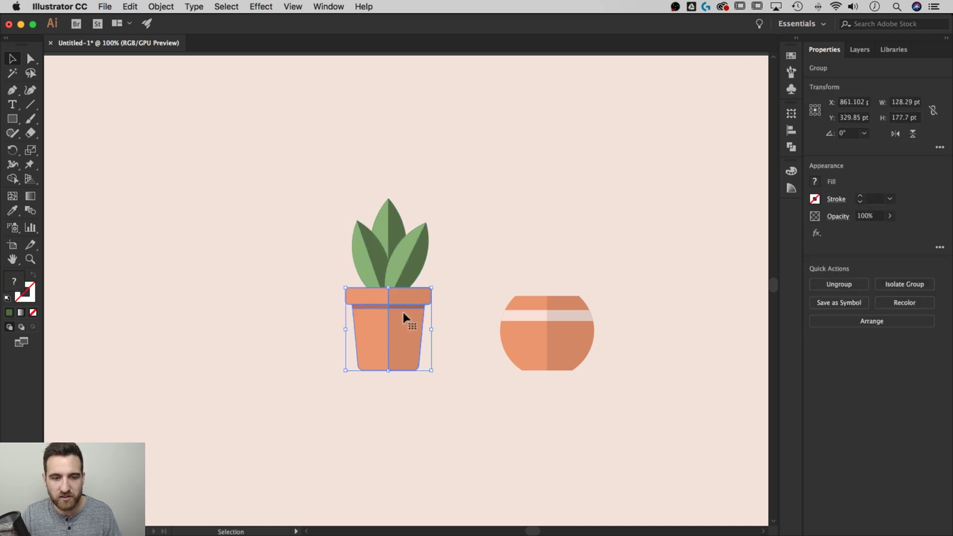
{"action": "left_click_drag", "start_coordinate": [307, 147], "coordinate": [308, 147]}
{"action": "key", "text": "a"}
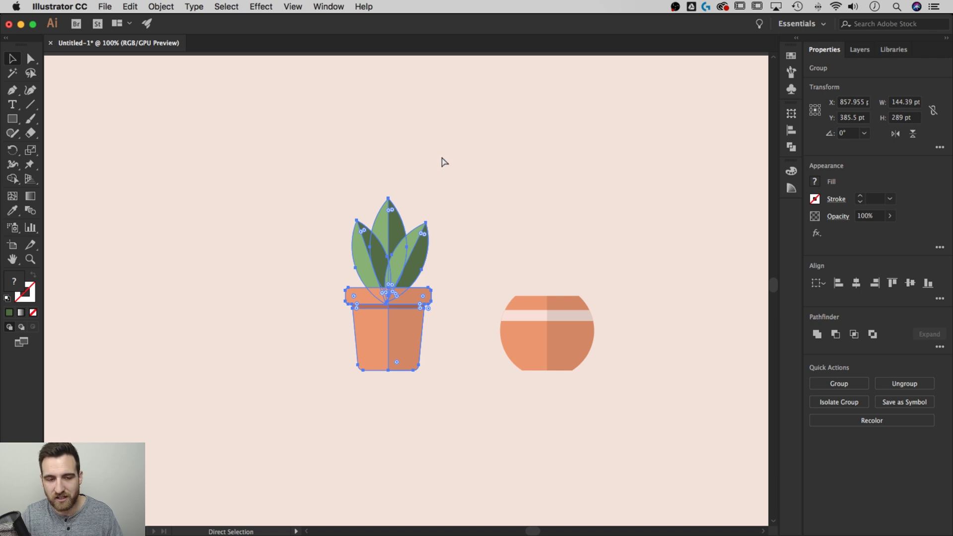
{"action": "key", "text": "v"}
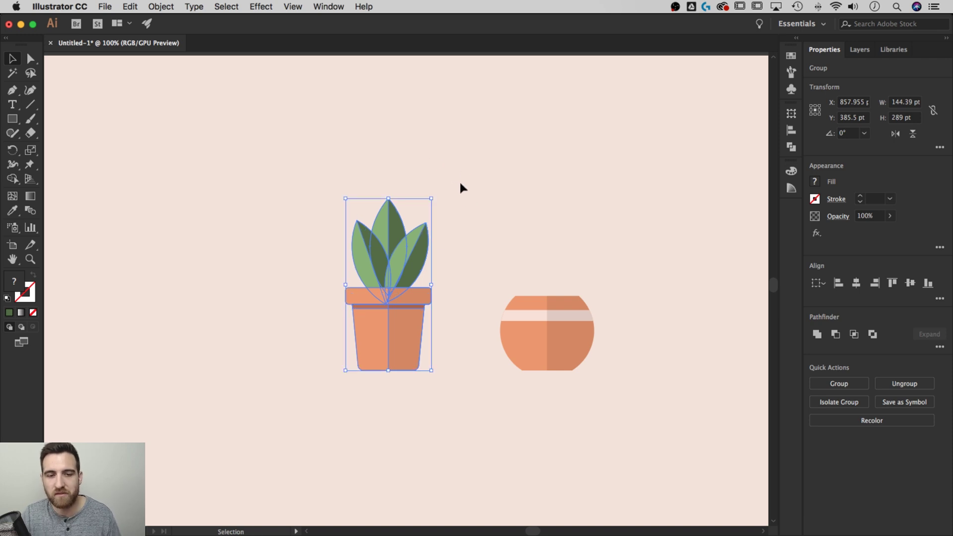
{"action": "left_click", "coordinate": [461, 186]}
{"action": "left_click", "coordinate": [428, 274]}
{"action": "left_click", "coordinate": [530, 243]}
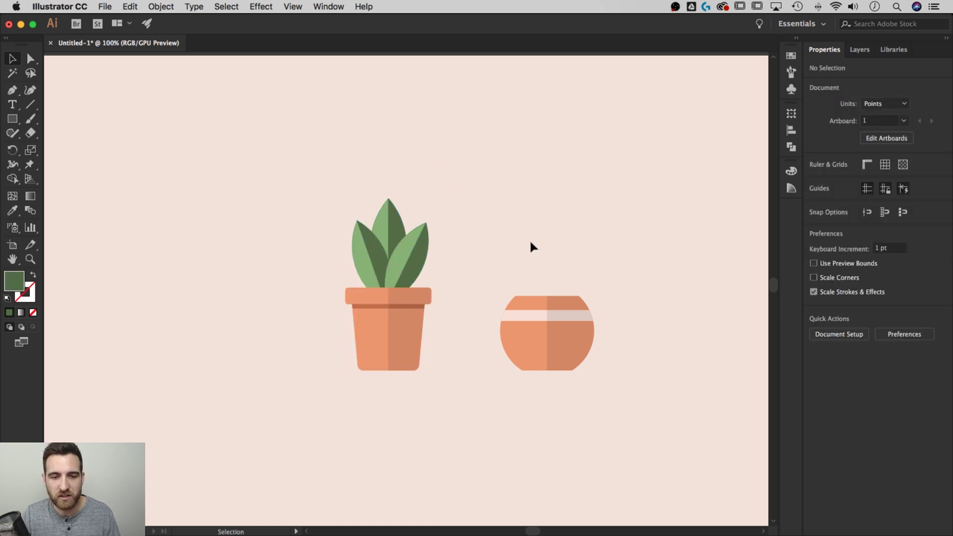
Enter isolation mode on the plant group and select its nested leaf cluster and tapered pot in turn.
{"action": "left_click_drag", "start_coordinate": [478, 244], "coordinate": [438, 235]}
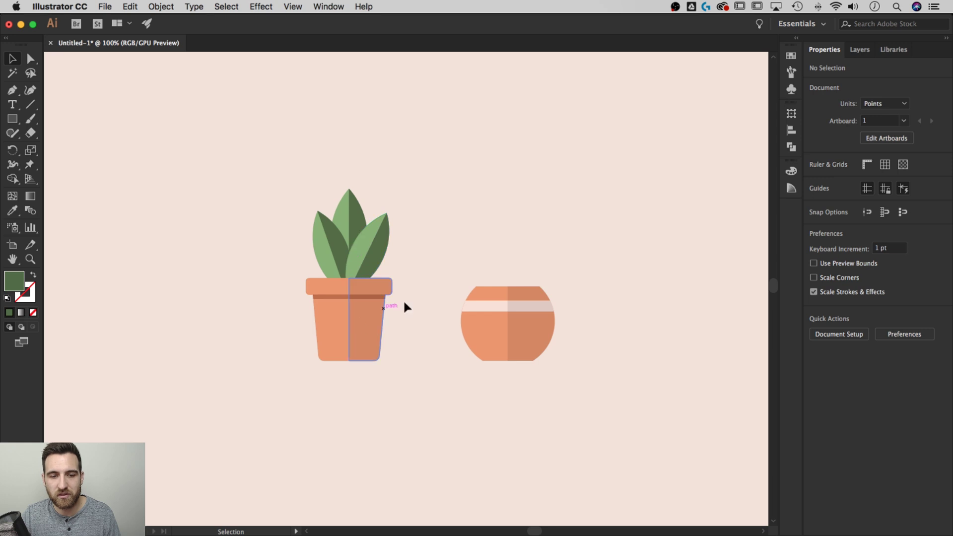
{"action": "scroll", "coordinate": [404, 307], "scroll_direction": "right", "scroll_amount": 2}
{"action": "double_click", "coordinate": [351, 243]}
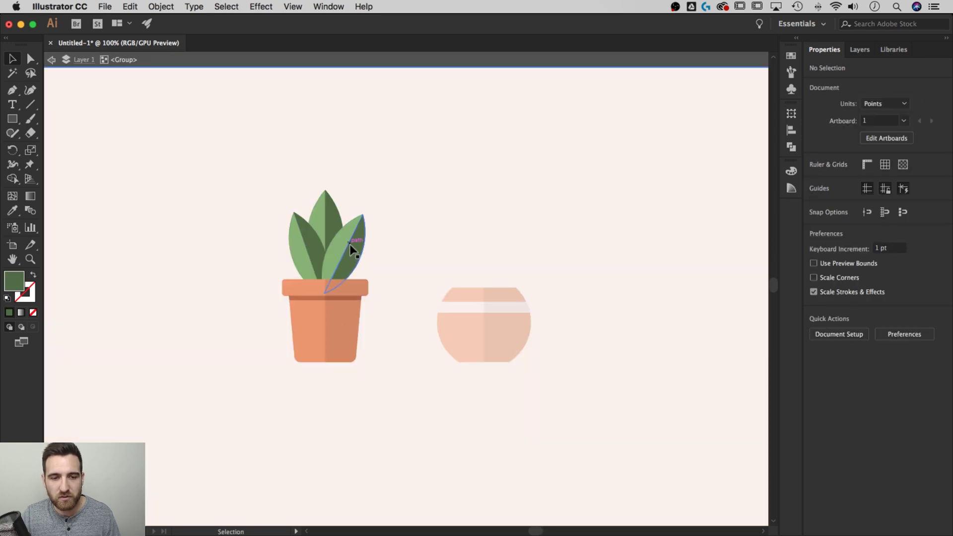
{"action": "left_click", "coordinate": [342, 244]}
{"action": "key", "text": "a"}
{"action": "key", "text": "v"}
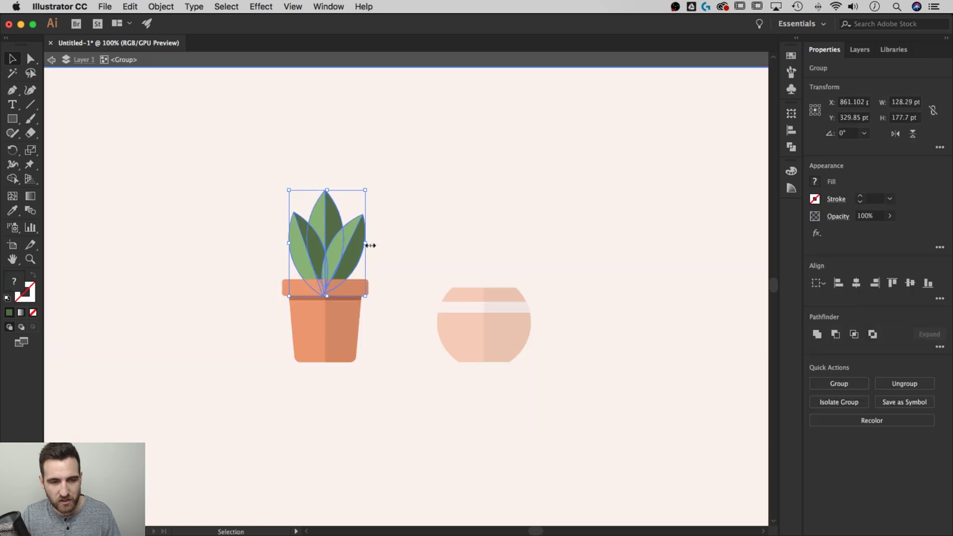
{"action": "left_click", "coordinate": [355, 259]}
{"action": "left_click", "coordinate": [344, 257]}
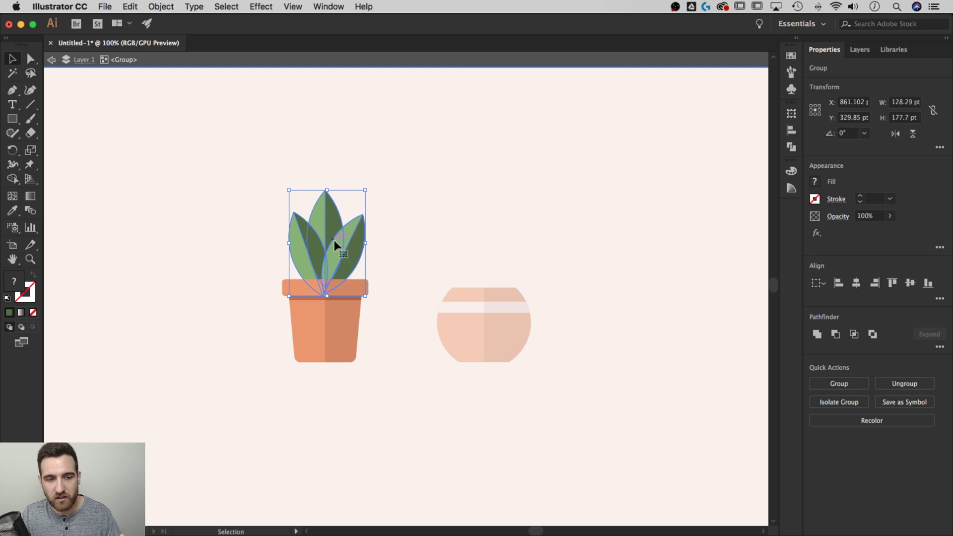
{"action": "left_click", "coordinate": [344, 307]}
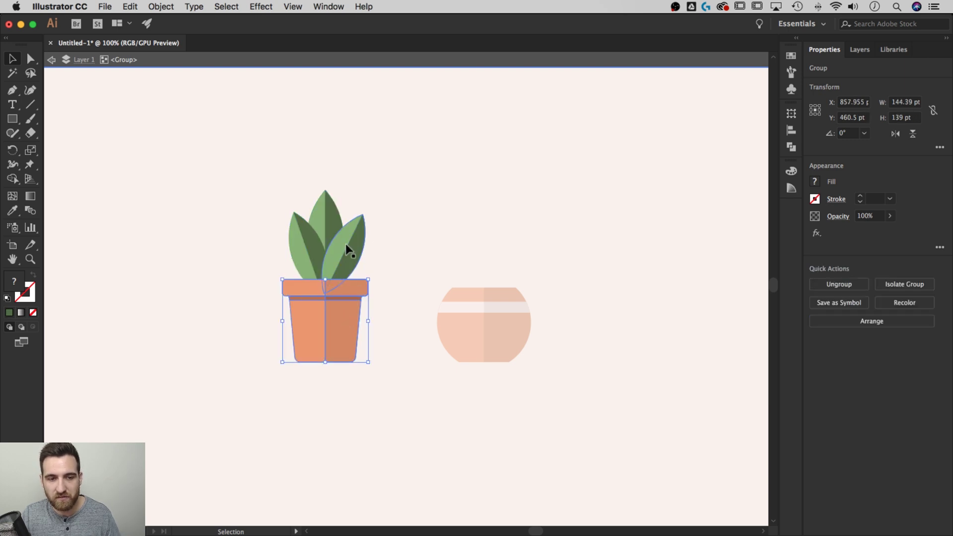
{"action": "left_click", "coordinate": [344, 244]}
{"action": "left_click", "coordinate": [348, 322]}
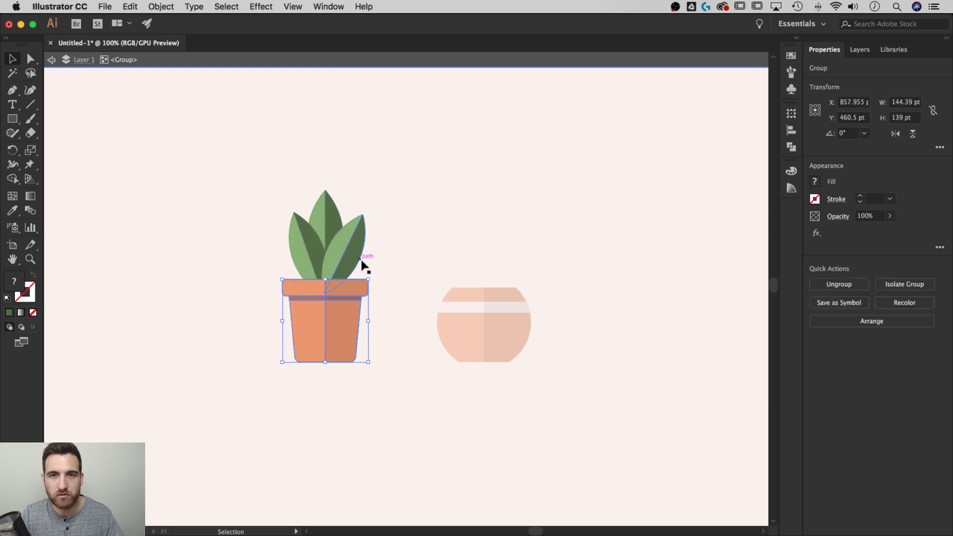
Copy the leaf cluster from the isolated plant group and paste it outside the group, placed over the top of the round pot.
{"action": "left_click", "coordinate": [346, 242]}
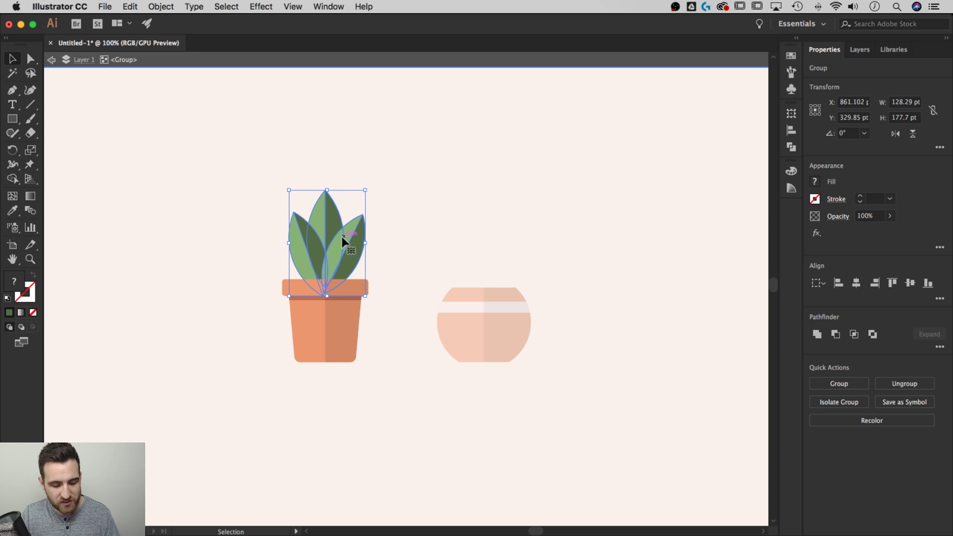
{"action": "key", "text": "a"}
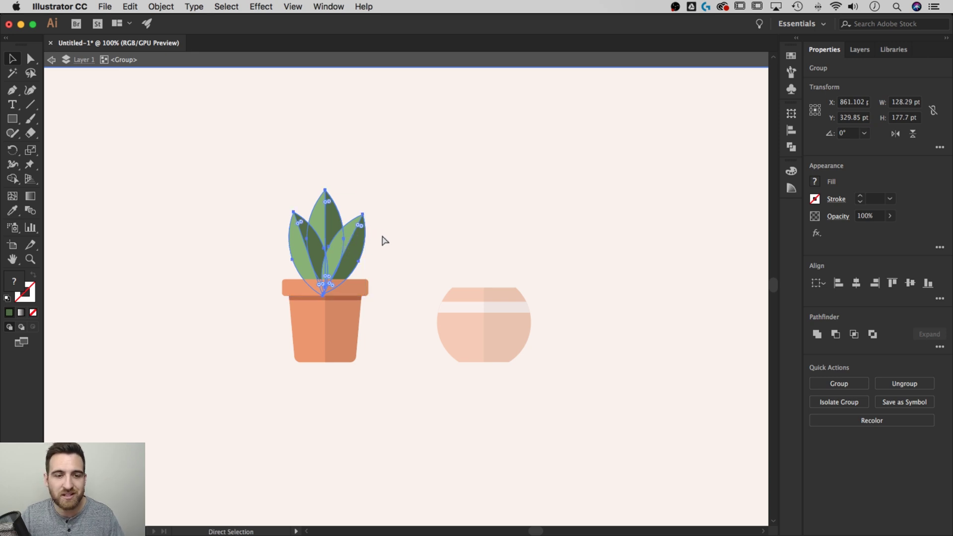
{"action": "key", "text": "v"}
{"action": "double_click", "coordinate": [498, 196]}
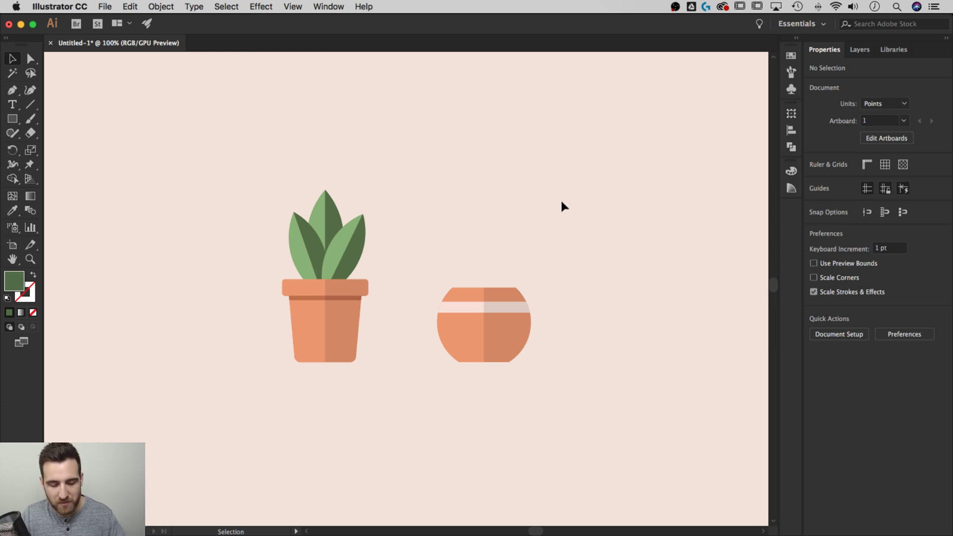
{"action": "key", "text": "super+v"}
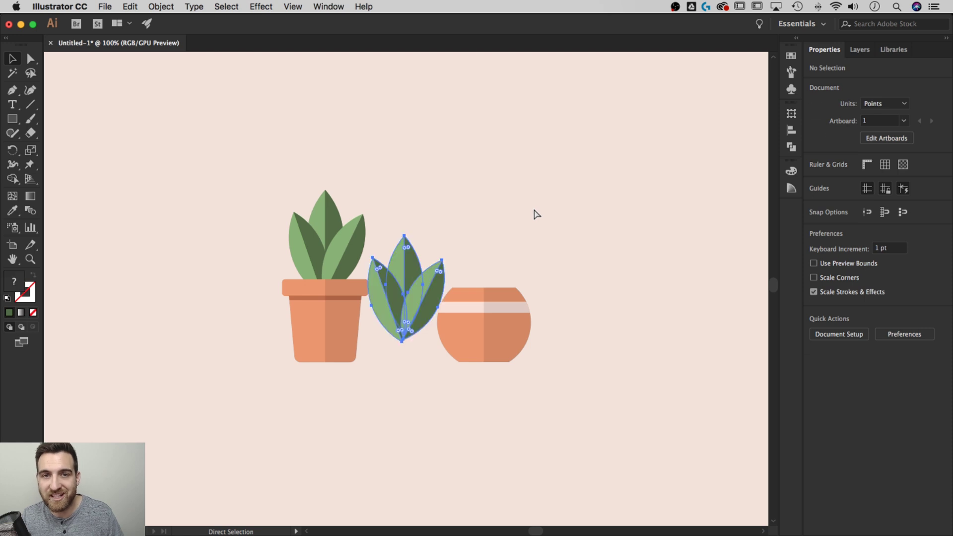
{"action": "left_click_drag", "start_coordinate": [410, 307], "coordinate": [504, 259]}
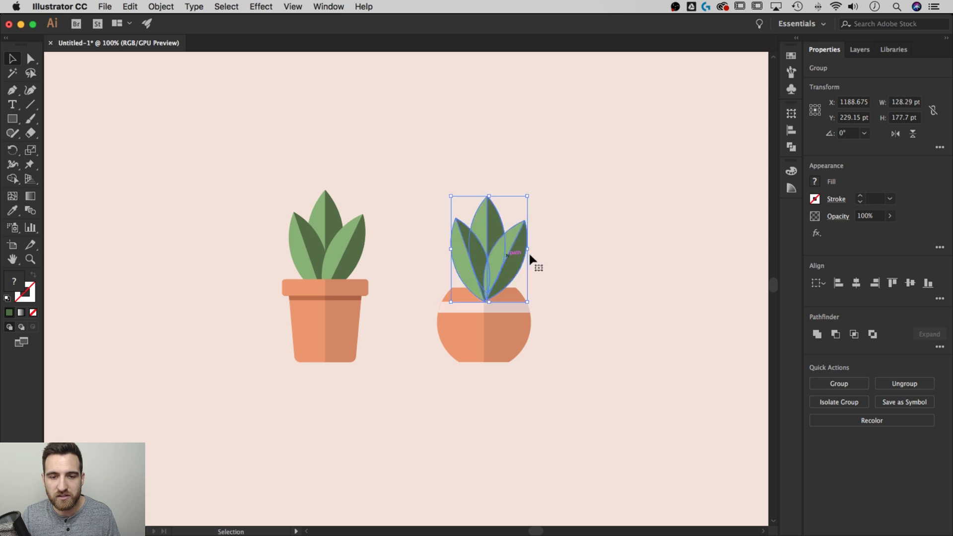
{"action": "left_click", "coordinate": [629, 298]}
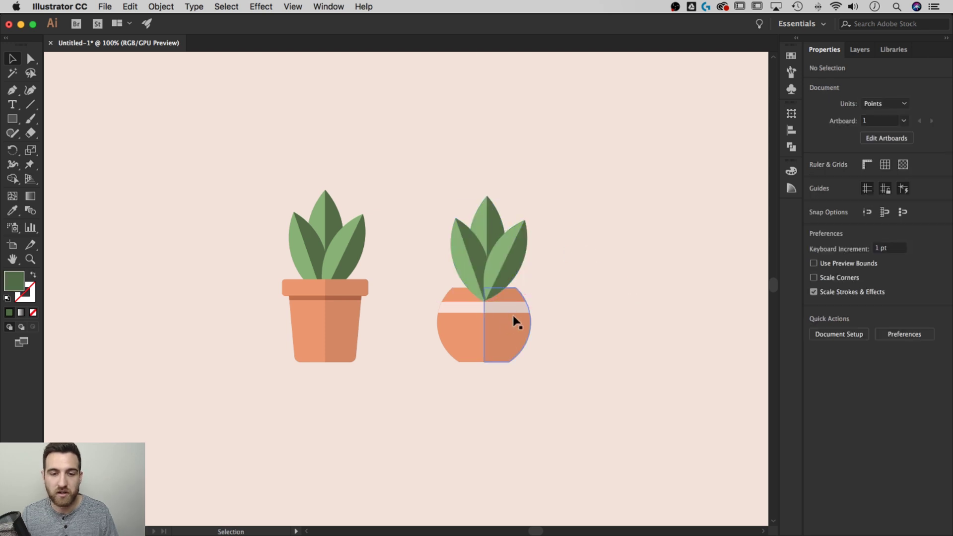
Bring the round pot to the front of the pasted leaves and select the leaf cluster.
{"action": "left_click", "coordinate": [498, 325]}
{"action": "right_click", "coordinate": [499, 324]}
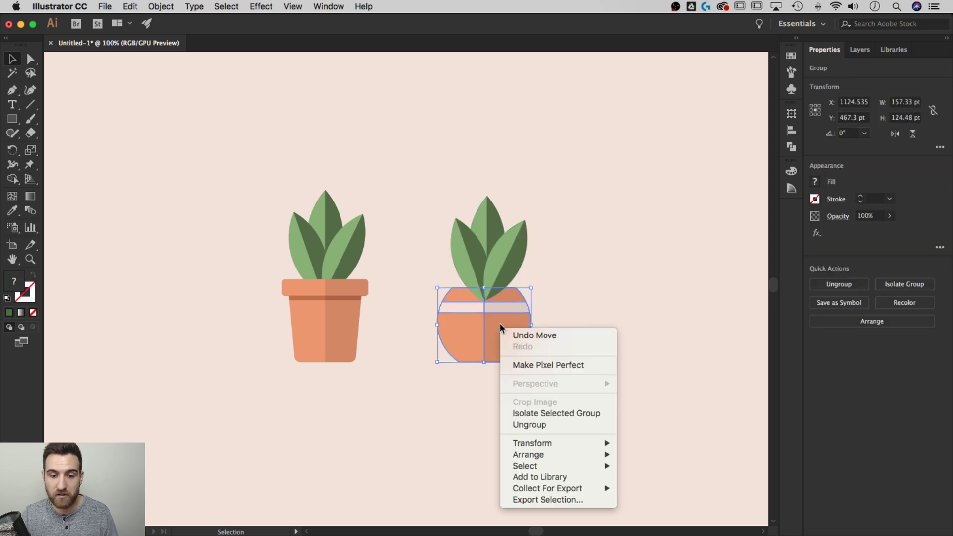
{"action": "left_click", "coordinate": [641, 453]}
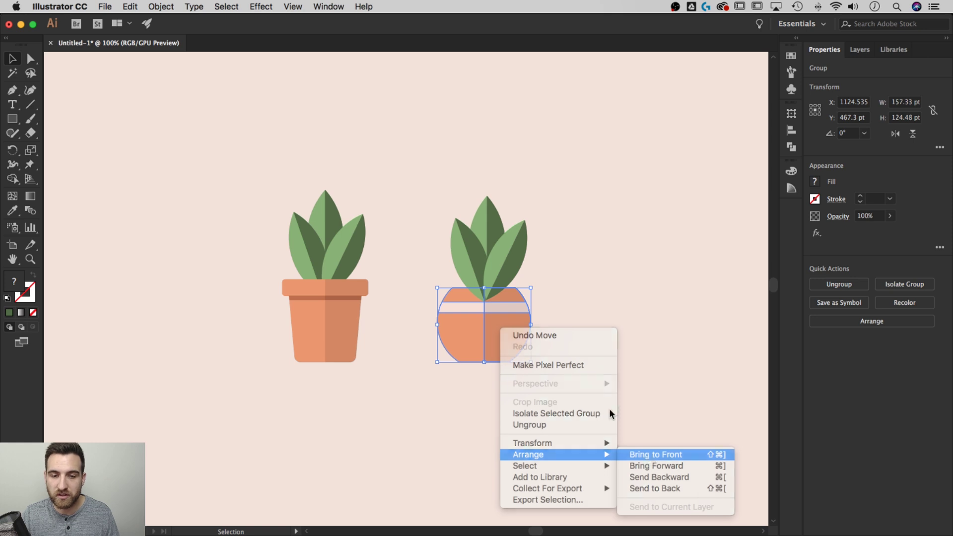
{"action": "left_click", "coordinate": [602, 332]}
{"action": "left_click", "coordinate": [520, 254]}
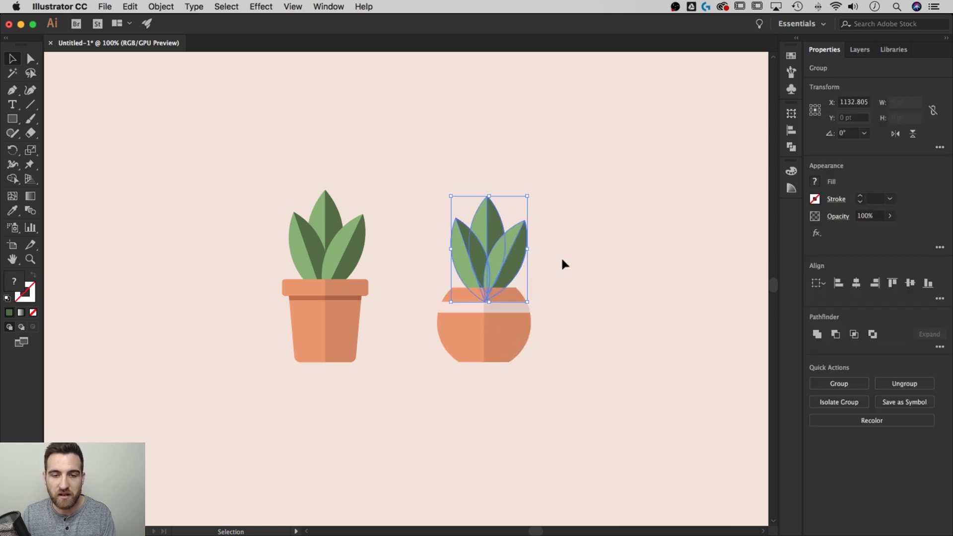
Move both potted plants together to the left, freeing space beside the round pot.
{"action": "left_click", "coordinate": [592, 267]}
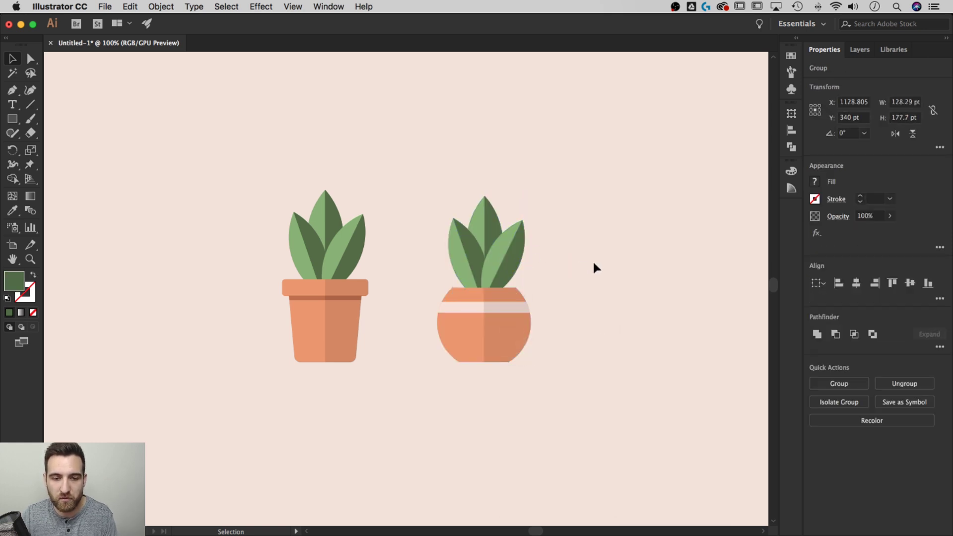
{"action": "scroll", "coordinate": [604, 343], "scroll_direction": "down", "scroll_amount": 1}
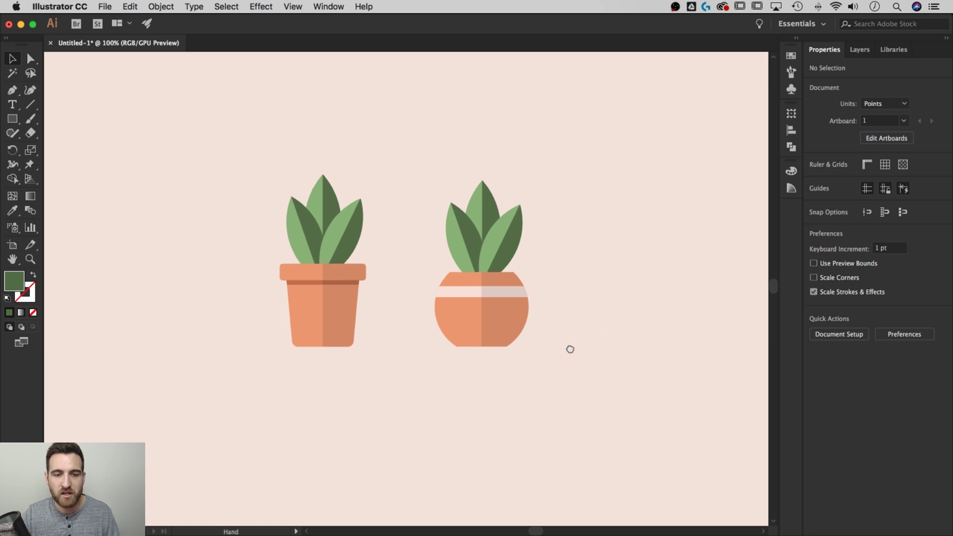
{"action": "left_click_drag", "start_coordinate": [580, 368], "coordinate": [296, 181]}
{"action": "left_click_drag", "start_coordinate": [506, 335], "coordinate": [361, 326]}
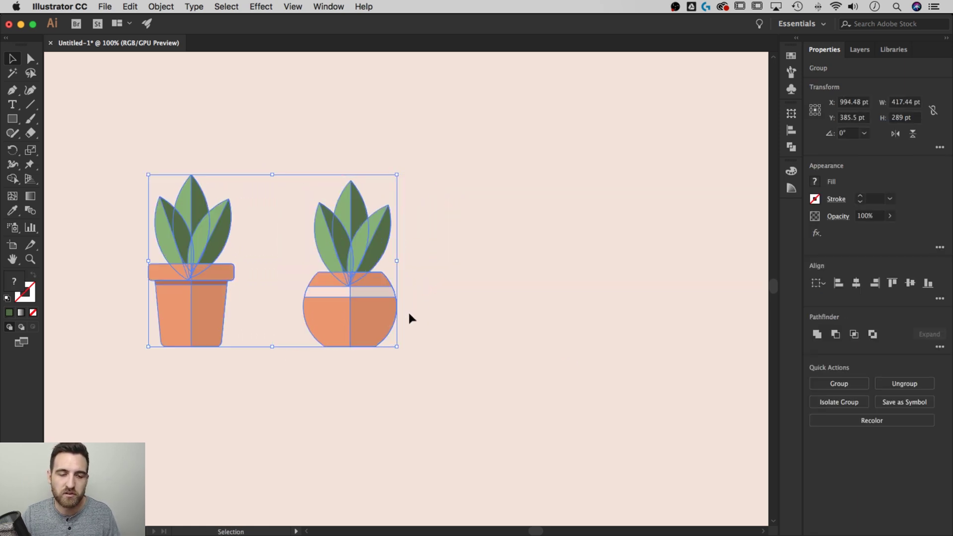
{"action": "left_click", "coordinate": [436, 315]}
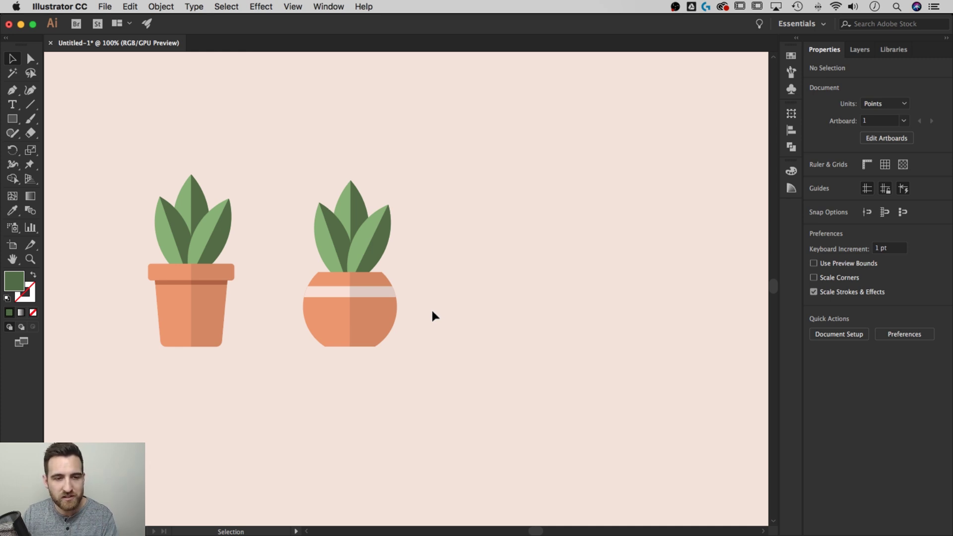
Duplicate the tapered potted plant and place the copy to the right of the round one, level with the original.
{"action": "left_click_drag", "start_coordinate": [255, 337], "coordinate": [166, 196]}
{"action": "left_click_drag", "start_coordinate": [204, 298], "coordinate": [563, 298]}
{"action": "left_click", "coordinate": [635, 284]}
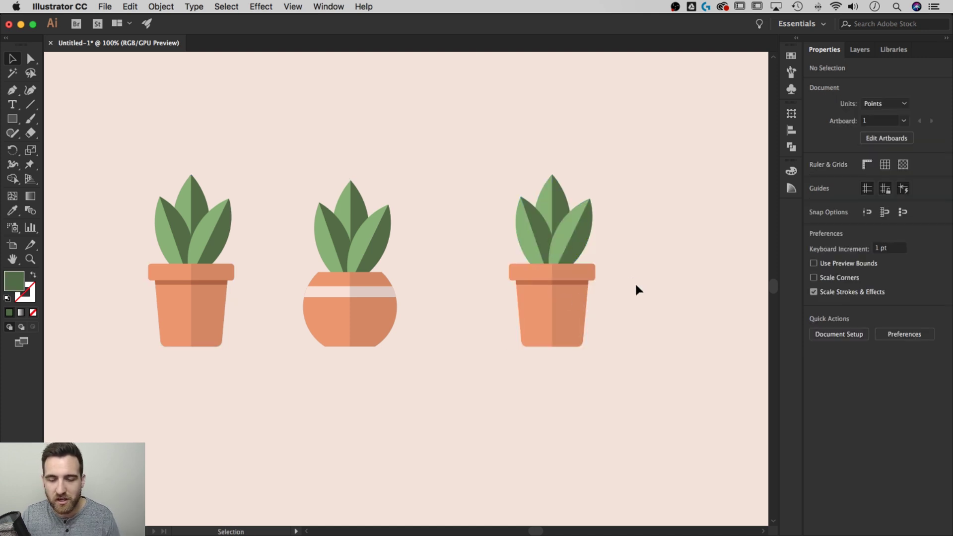
Ungroup the copied plant and move its leaf cluster up and away from the pot.
{"action": "left_click", "coordinate": [562, 246]}
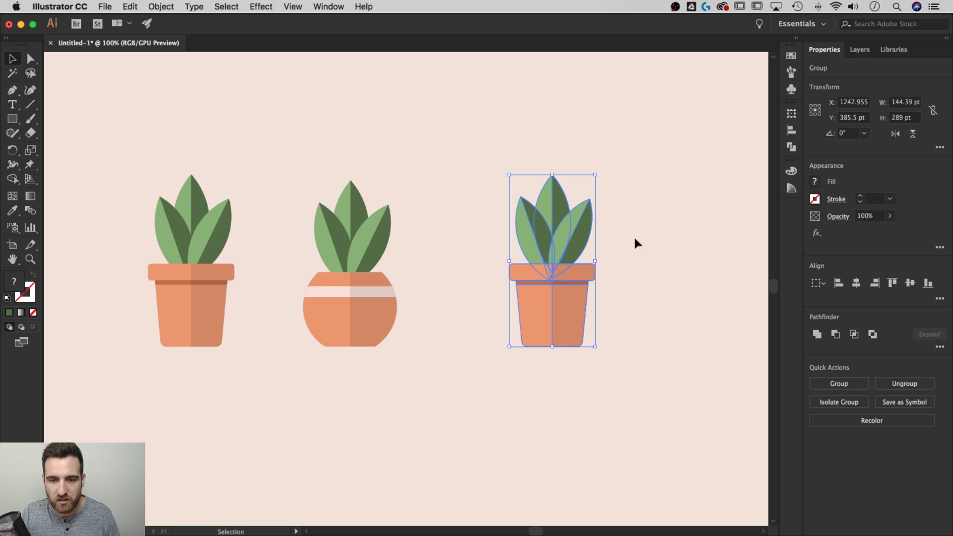
{"action": "left_click", "coordinate": [635, 243]}
{"action": "left_click", "coordinate": [558, 231]}
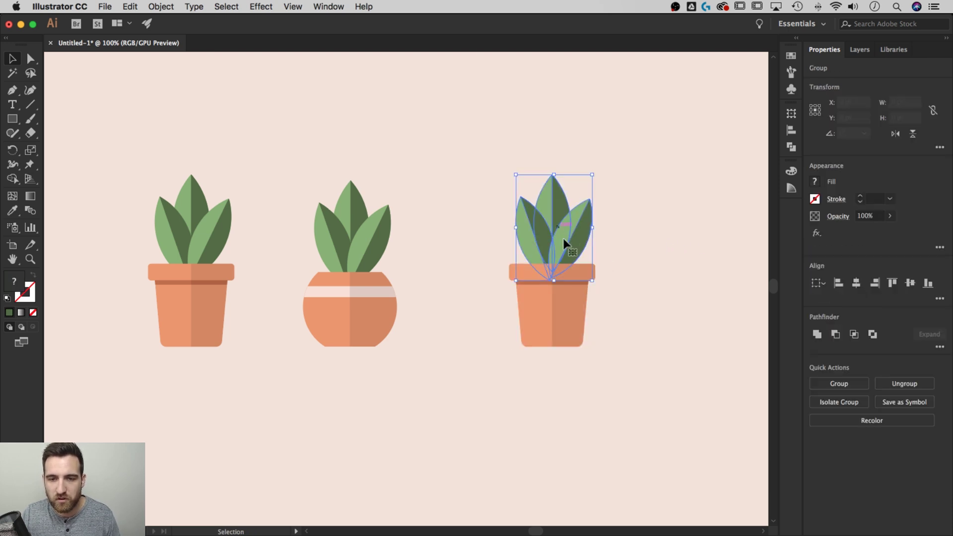
{"action": "left_click_drag", "start_coordinate": [559, 240], "coordinate": [472, 187]}
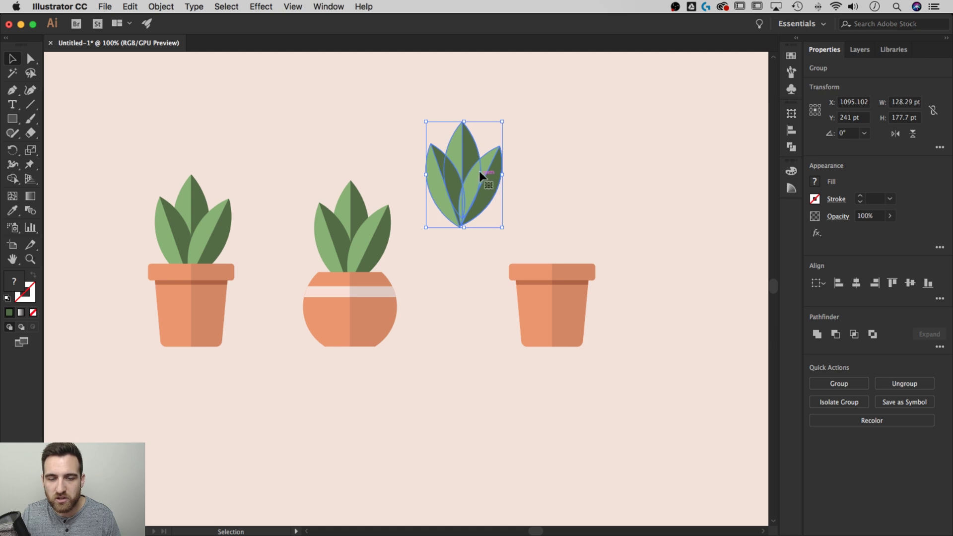
Copy the middle leaf from inside the detached leaf cluster and delete the whole cluster.
{"action": "double_click", "coordinate": [480, 177]}
{"action": "left_click", "coordinate": [481, 183]}
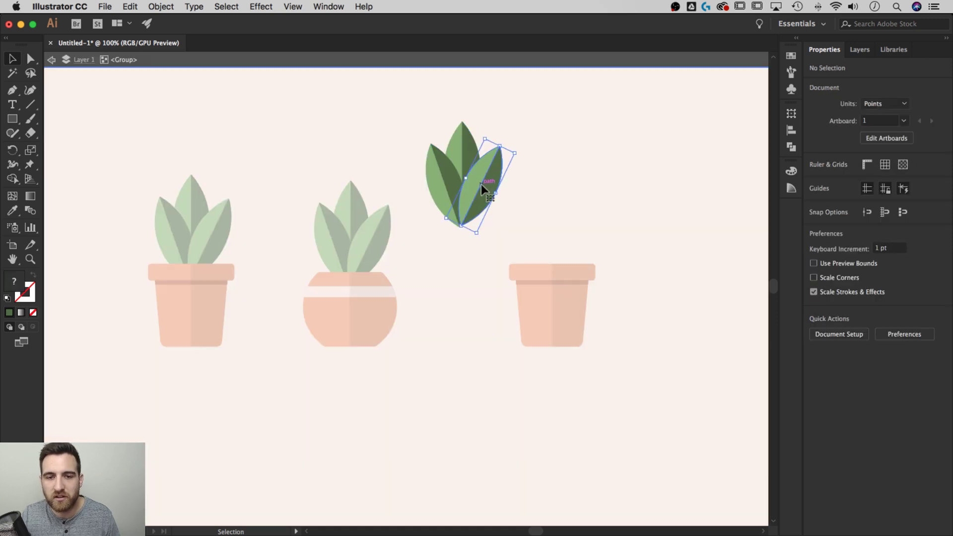
{"action": "left_click", "coordinate": [457, 142]}
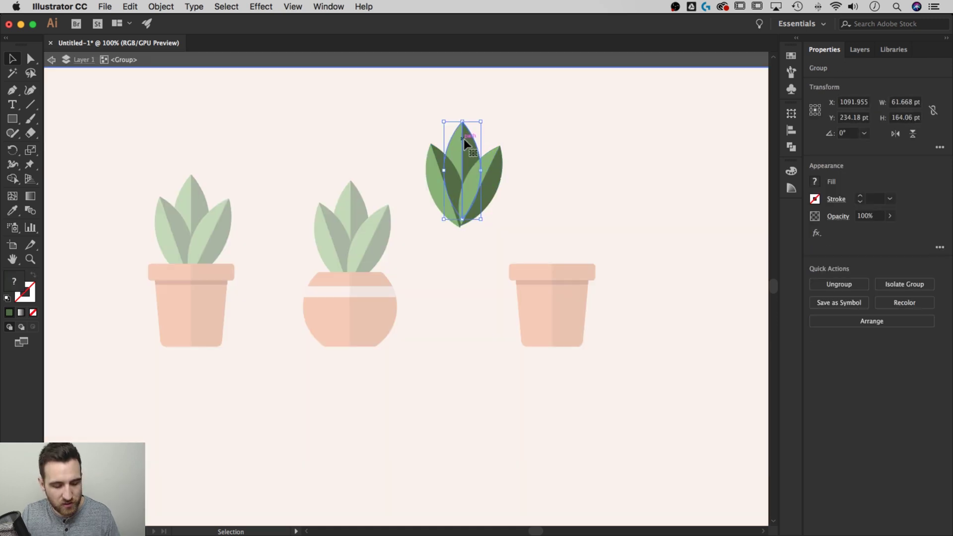
{"action": "key", "text": "a"}
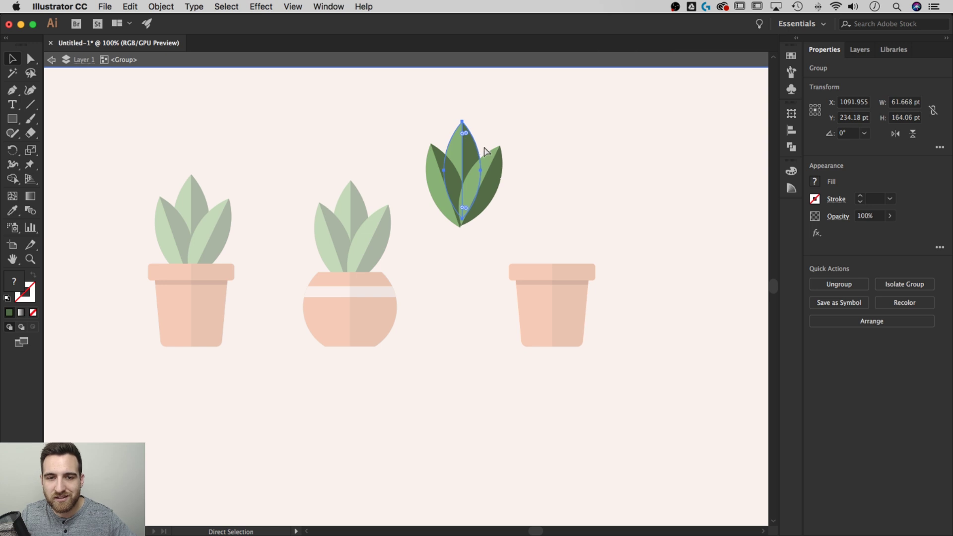
{"action": "key", "text": "v"}
{"action": "double_click", "coordinate": [530, 161]}
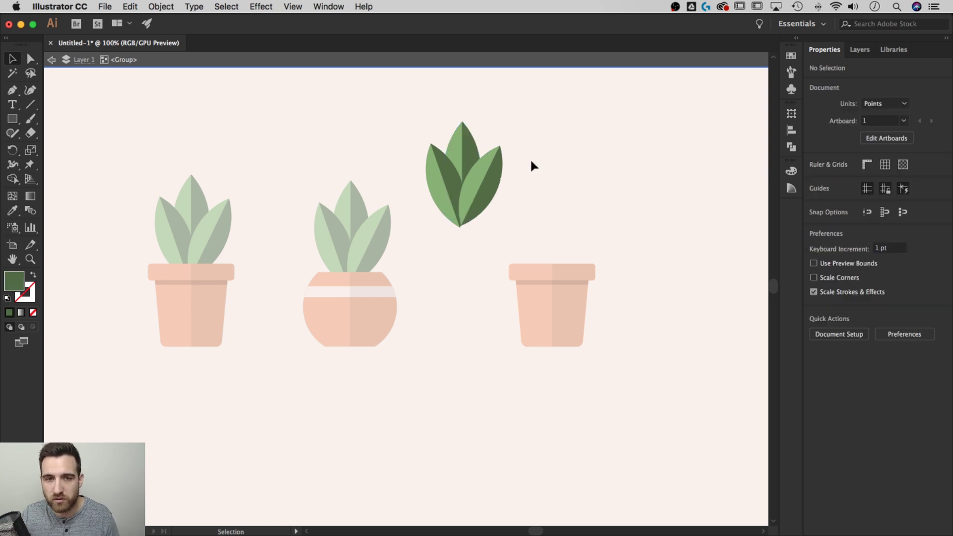
{"action": "left_click", "coordinate": [489, 180]}
{"action": "key", "text": "Delete"}
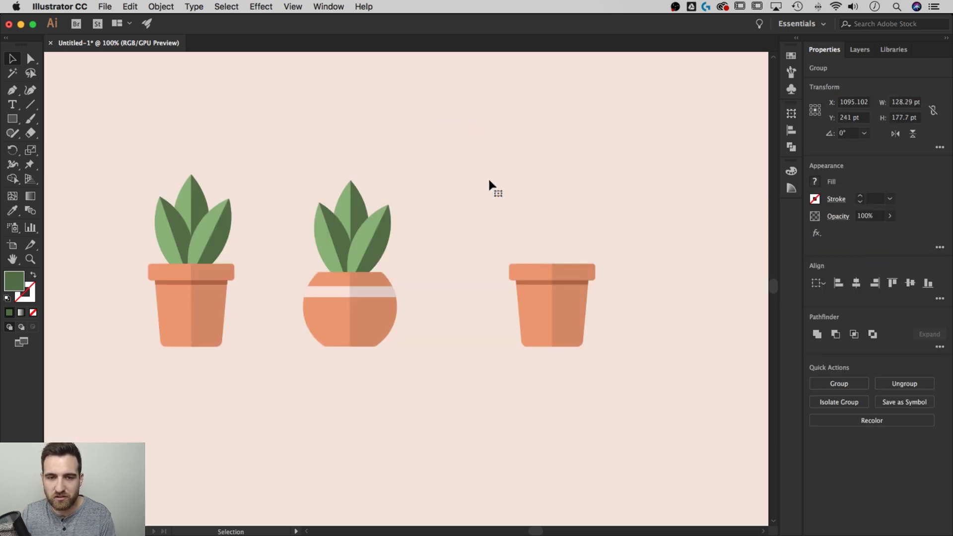
Paste the single leaf, scale it to about 40 pt wide and 60 pt high, and place it above the empty tapered pot.
{"action": "key", "text": "a"}
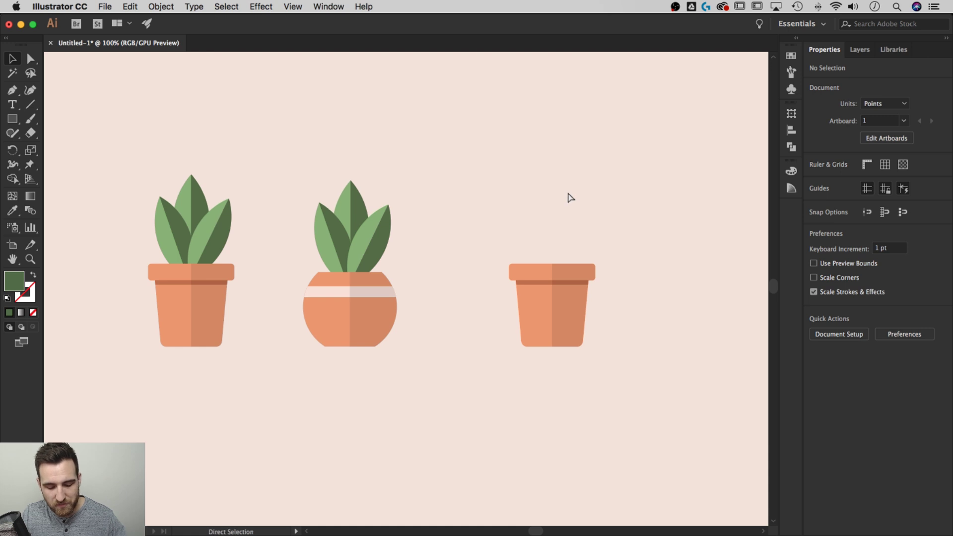
{"action": "key", "text": "v"}
{"action": "key", "text": "super+v"}
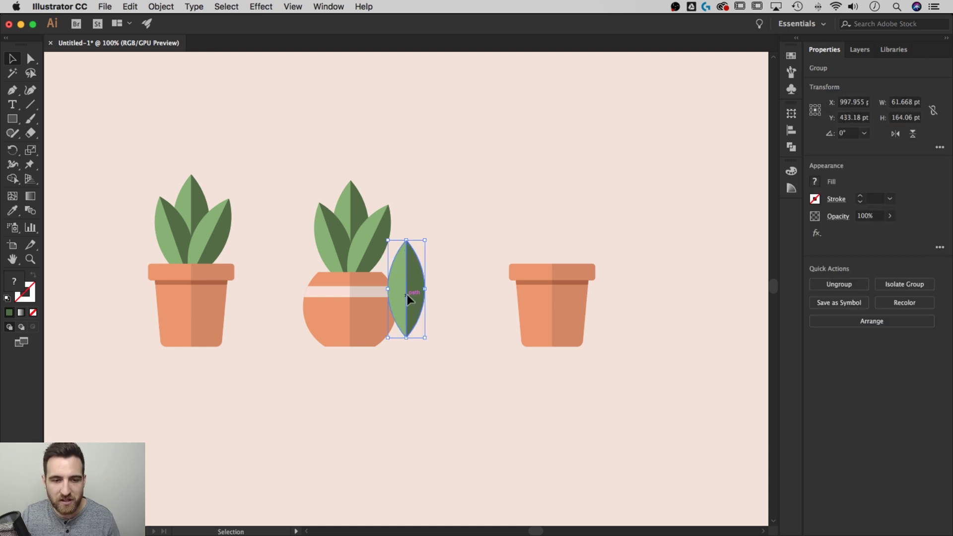
{"action": "left_click_drag", "start_coordinate": [407, 295], "coordinate": [477, 170]}
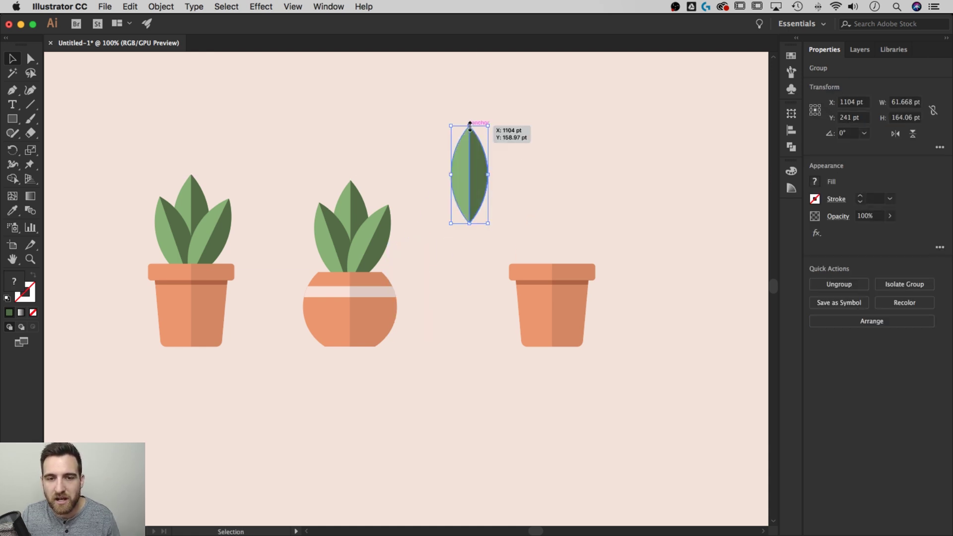
{"action": "left_click_drag", "start_coordinate": [470, 125], "coordinate": [580, 204]}
{"action": "left_click", "coordinate": [605, 237]}
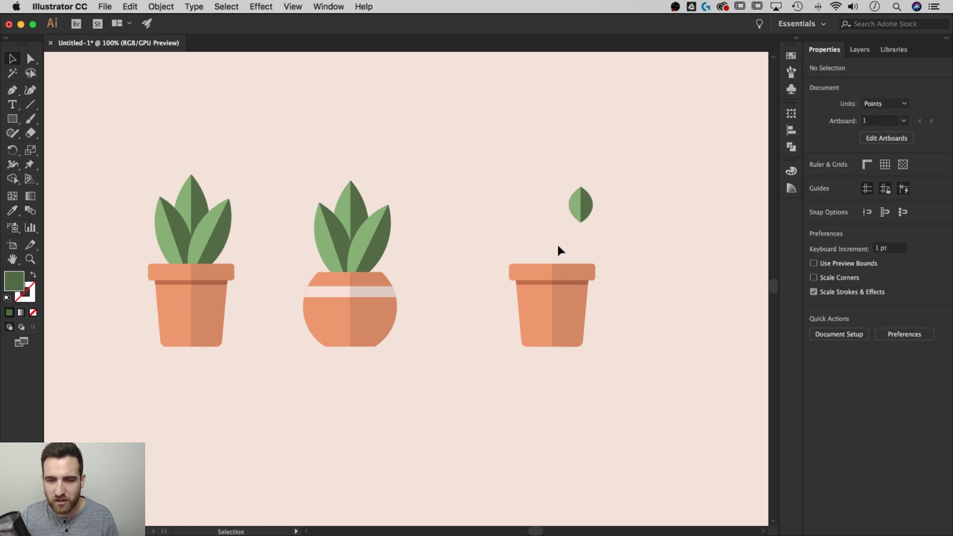
Draw a thin rectangle 10 pt wide and about 73 pt high as a stem rising from the empty pot's rim.
{"action": "key", "text": "m"}
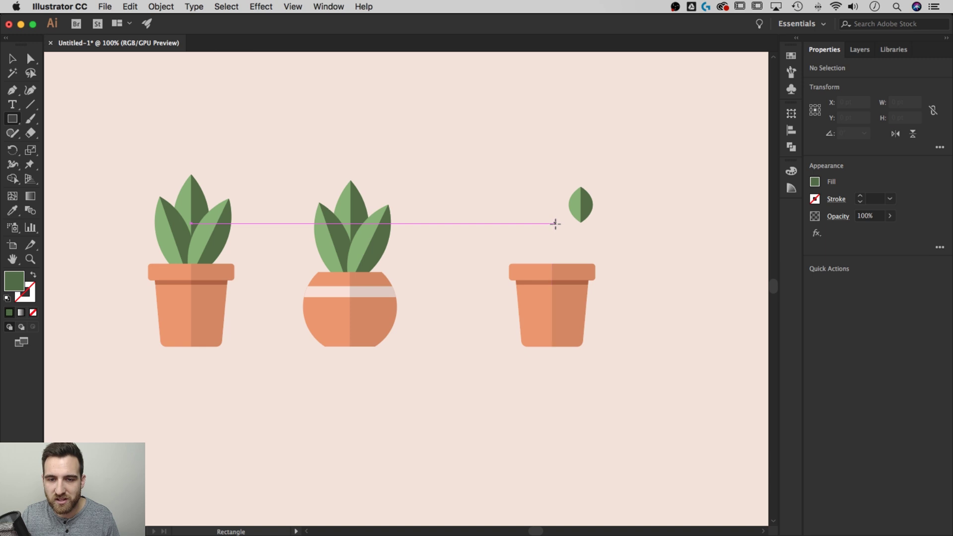
{"action": "left_click_drag", "start_coordinate": [555, 224], "coordinate": [549, 267]}
{"action": "left_click", "coordinate": [574, 238]}
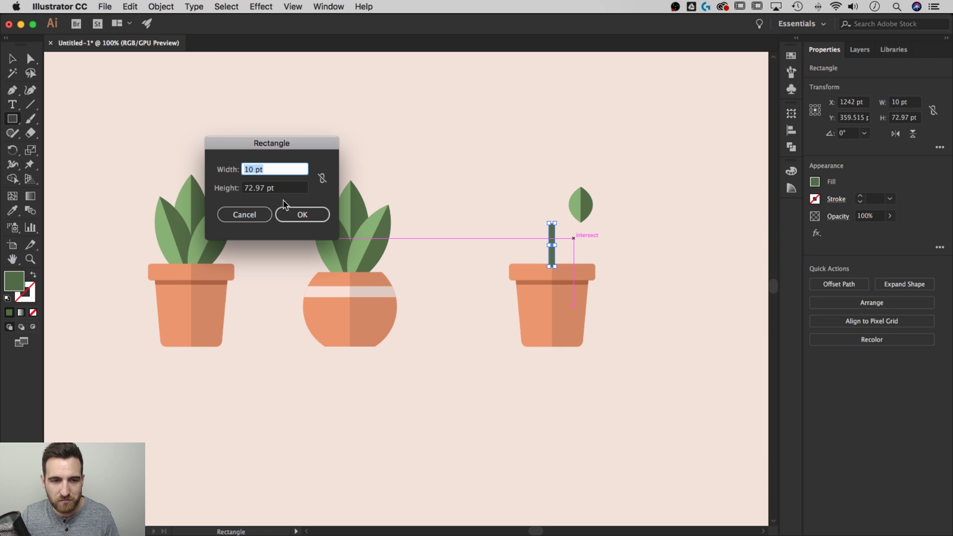
{"action": "left_click", "coordinate": [268, 213]}
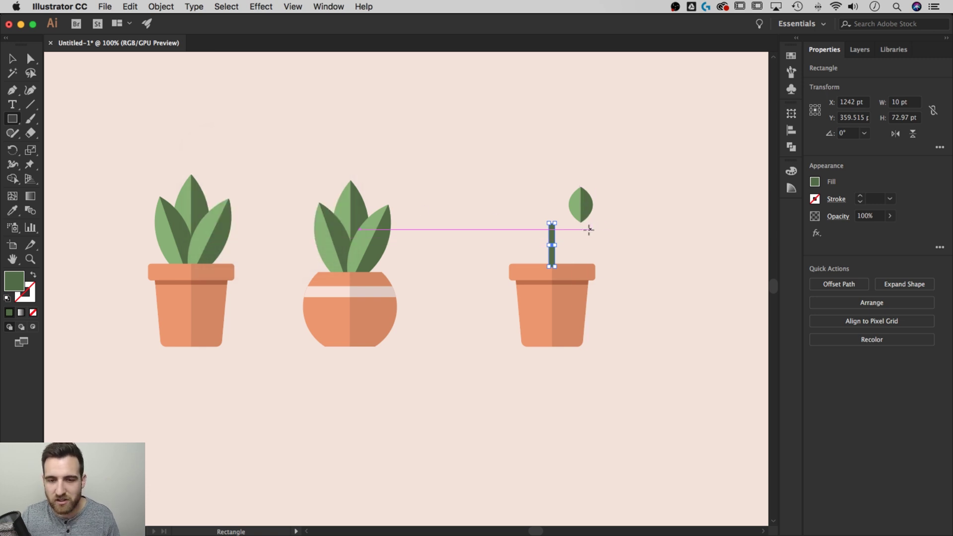
Fill the stem rectangle with the light green sampled from the small leaf.
{"action": "key", "text": "v"}
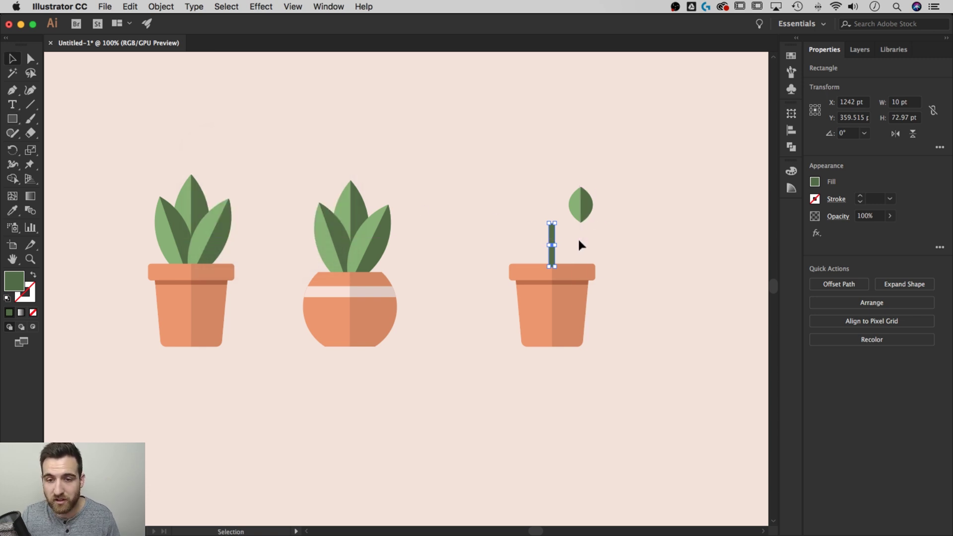
{"action": "left_click", "coordinate": [577, 238]}
{"action": "left_click", "coordinate": [549, 239]}
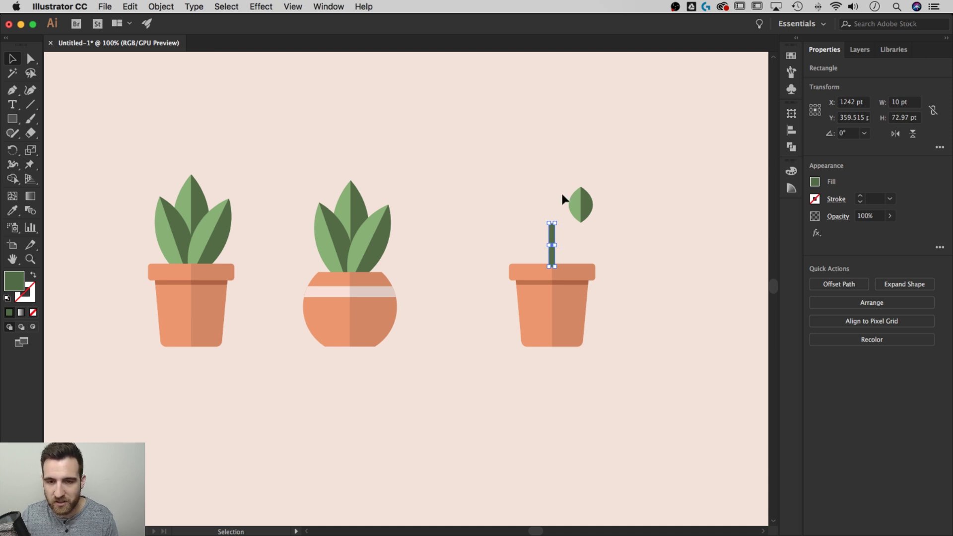
{"action": "key", "text": "i"}
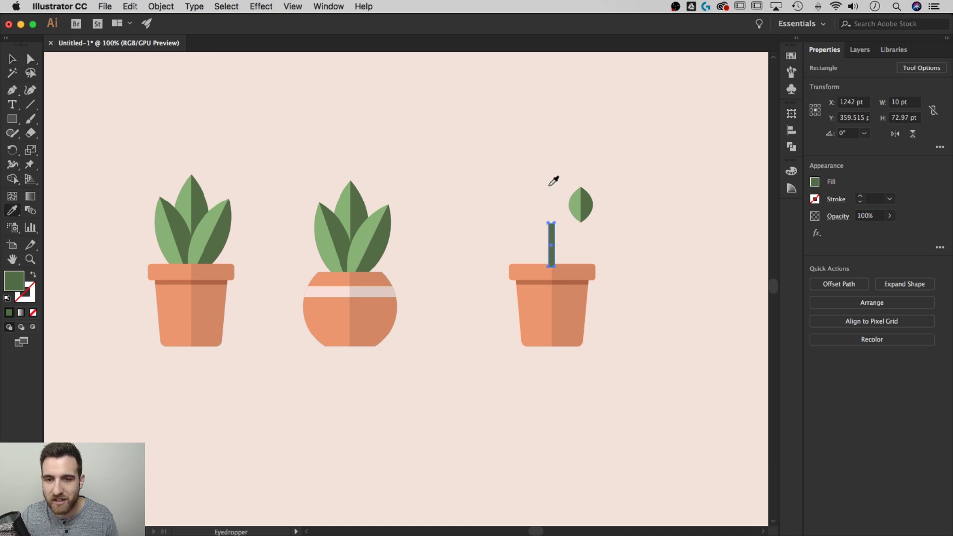
{"action": "left_click", "coordinate": [577, 202]}
{"action": "key", "text": "v"}
{"action": "left_click", "coordinate": [600, 233]}
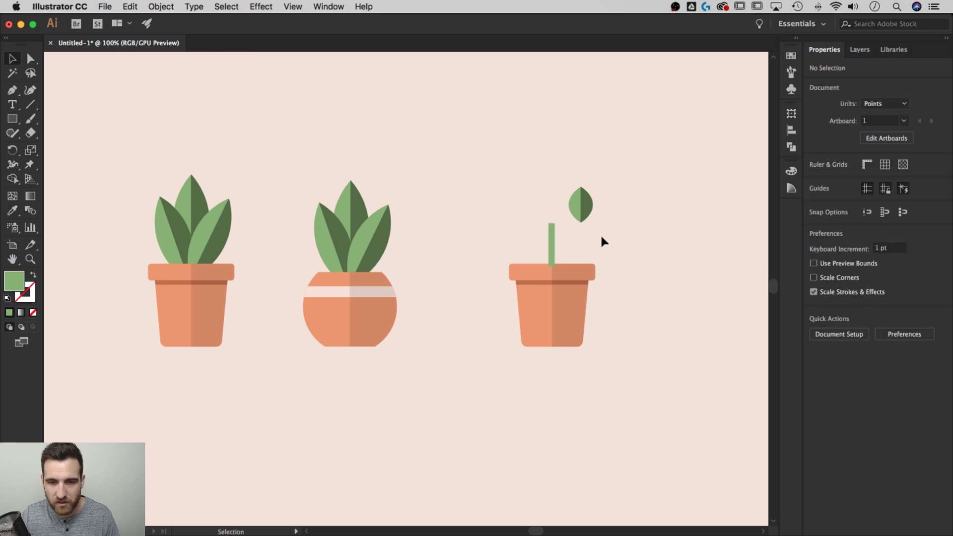
Bring the empty tapered pot to the front so it covers the stem's lower end.
{"action": "left_click", "coordinate": [578, 274]}
{"action": "right_click", "coordinate": [567, 273]}
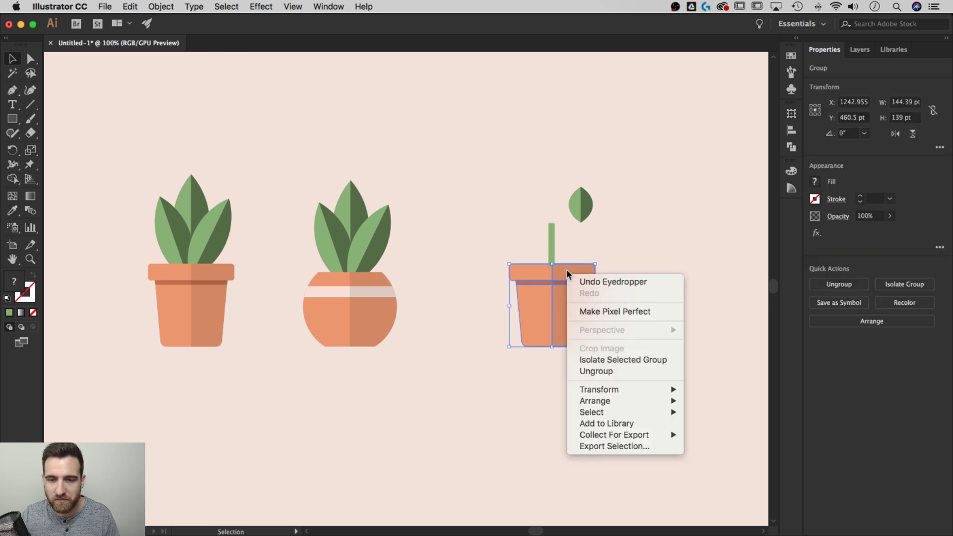
{"action": "mouse_move", "coordinate": [617, 400]}
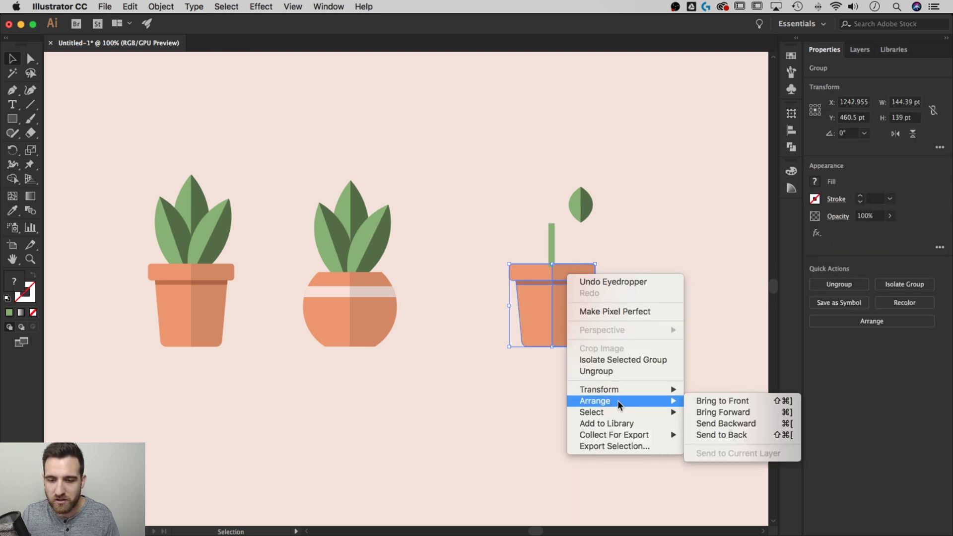
{"action": "left_click", "coordinate": [715, 400]}
{"action": "left_click", "coordinate": [674, 310]}
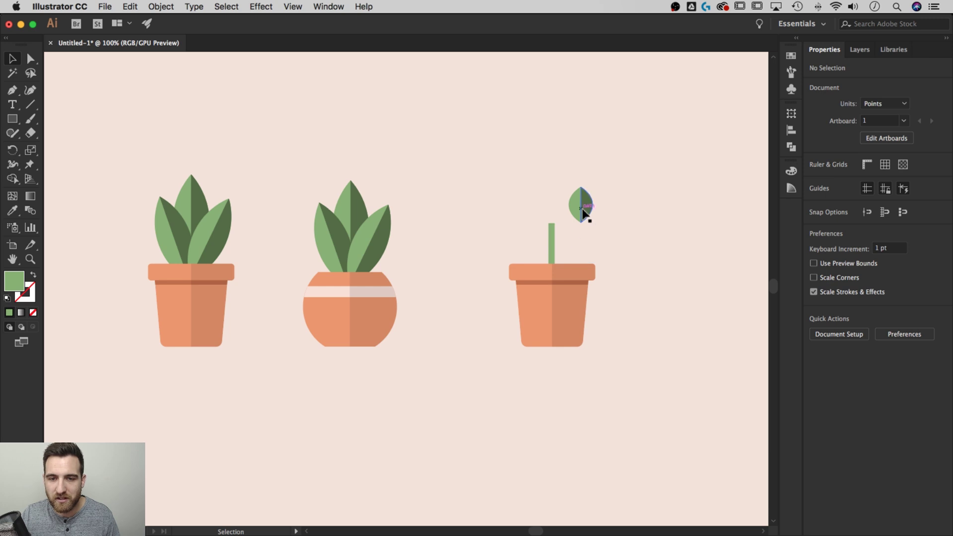
Move the small leaf onto the top of the stem and bring it to the front.
{"action": "left_click_drag", "start_coordinate": [586, 212], "coordinate": [557, 218]}
{"action": "left_click", "coordinate": [585, 242]}
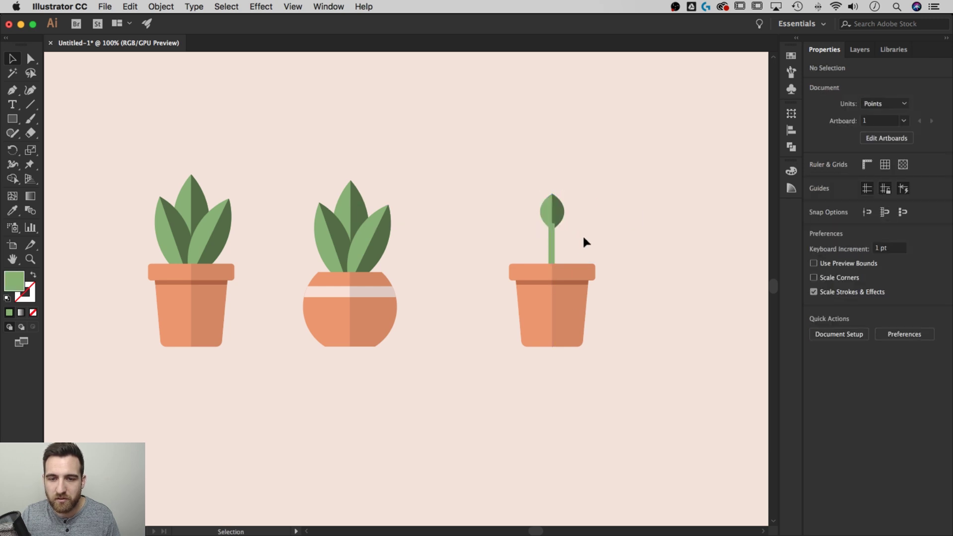
{"action": "left_click", "coordinate": [553, 203]}
{"action": "right_click", "coordinate": [553, 203]}
{"action": "mouse_move", "coordinate": [603, 327]}
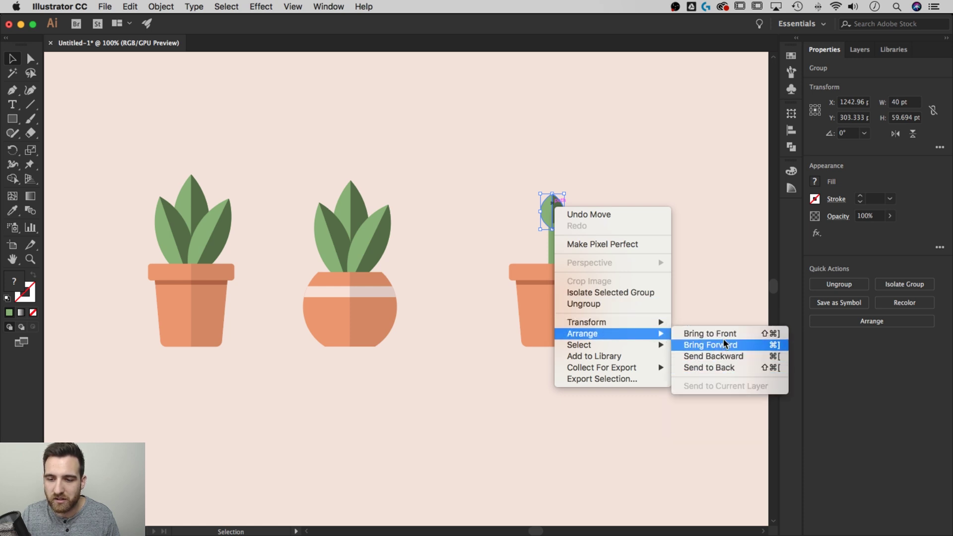
{"action": "left_click", "coordinate": [724, 335]}
{"action": "left_click", "coordinate": [615, 191]}
Rotate the small leaf 45° clockwise and place its base on the stem's top end.
{"action": "left_click", "coordinate": [549, 213]}
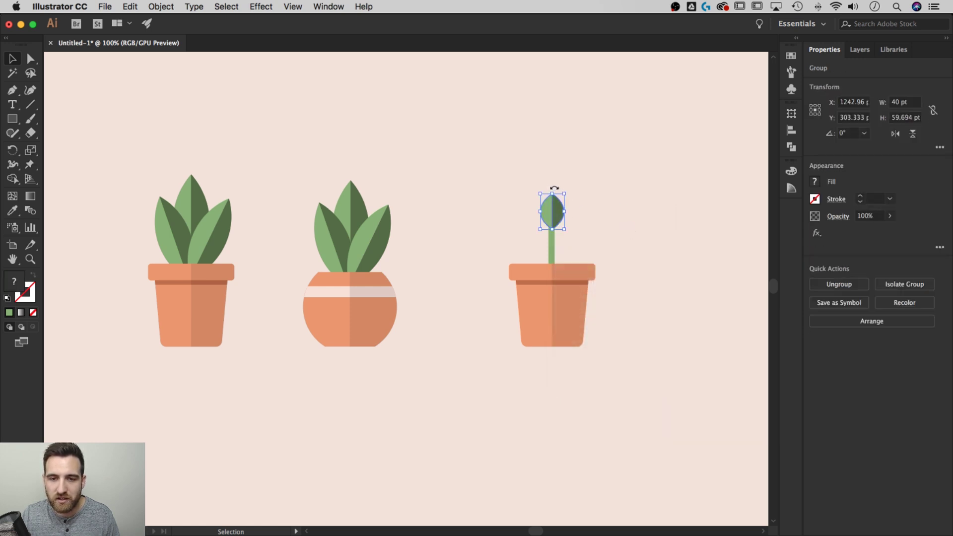
{"action": "left_click_drag", "start_coordinate": [555, 188], "coordinate": [560, 212]}
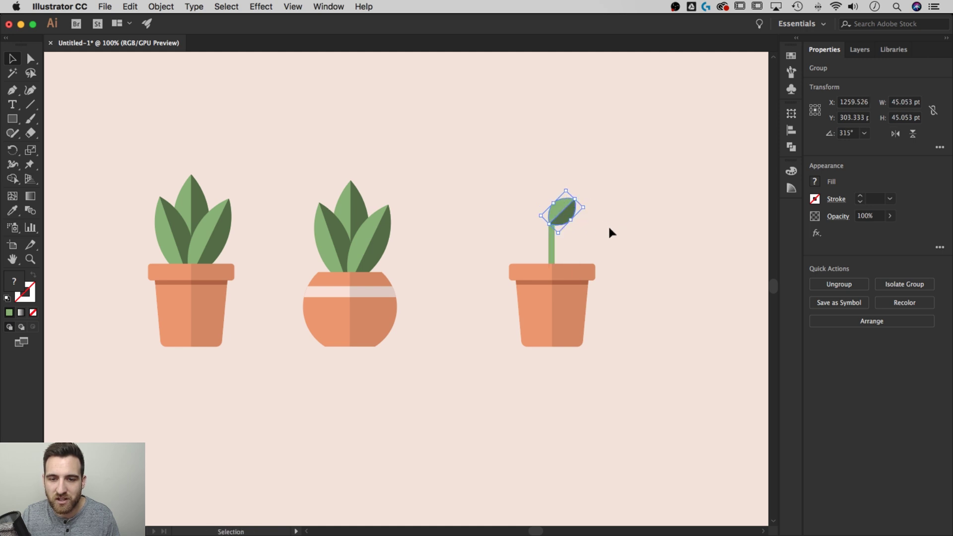
{"action": "left_click", "coordinate": [605, 243]}
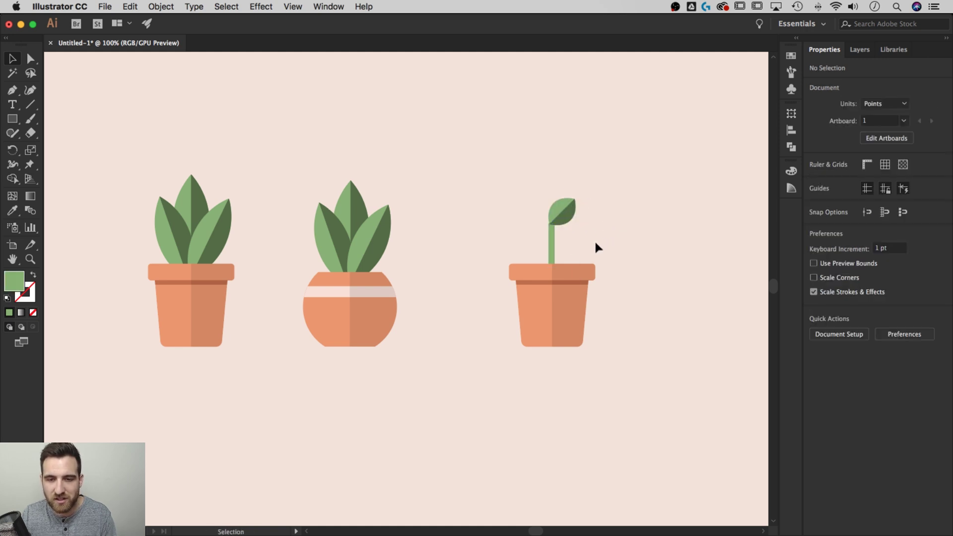
Narrow the stem rectangle evenly on both sides of its centre line to about two-thirds of its width.
{"action": "key", "text": "super+equal"}
{"action": "key", "text": "super+equal"}
{"action": "key", "text": "super+equal"}
{"action": "left_click_drag", "start_coordinate": [689, 189], "coordinate": [365, 274]}
{"action": "left_click", "coordinate": [506, 226]}
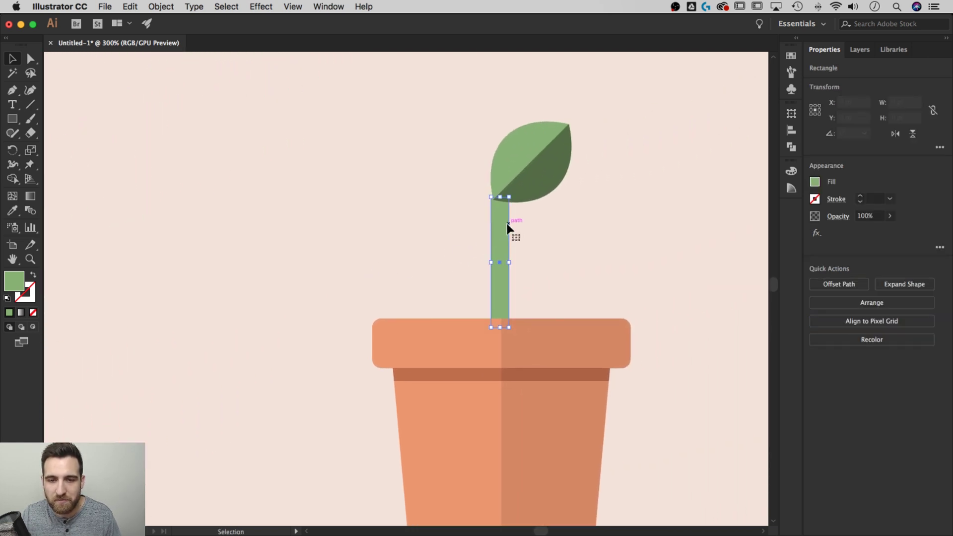
{"action": "mouse_move", "coordinate": [510, 263]}
{"action": "left_mouse_down"}
{"action": "mouse_move", "coordinate": [502, 261]}
{"action": "mouse_move", "coordinate": [546, 262]}
{"action": "mouse_move", "coordinate": [505, 262]}
{"action": "left_mouse_up"}
{"action": "left_click", "coordinate": [588, 236]}
{"action": "scroll", "coordinate": [590, 234], "scroll_direction": "up", "scroll_amount": 1}
{"action": "scroll", "coordinate": [591, 234], "scroll_direction": "right", "scroll_amount": 1}
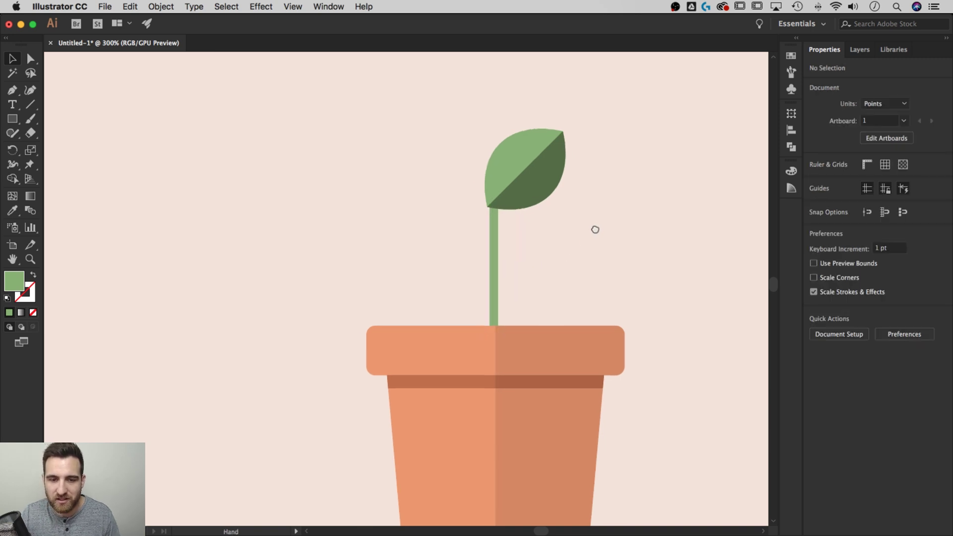
{"action": "left_click", "coordinate": [486, 278]}
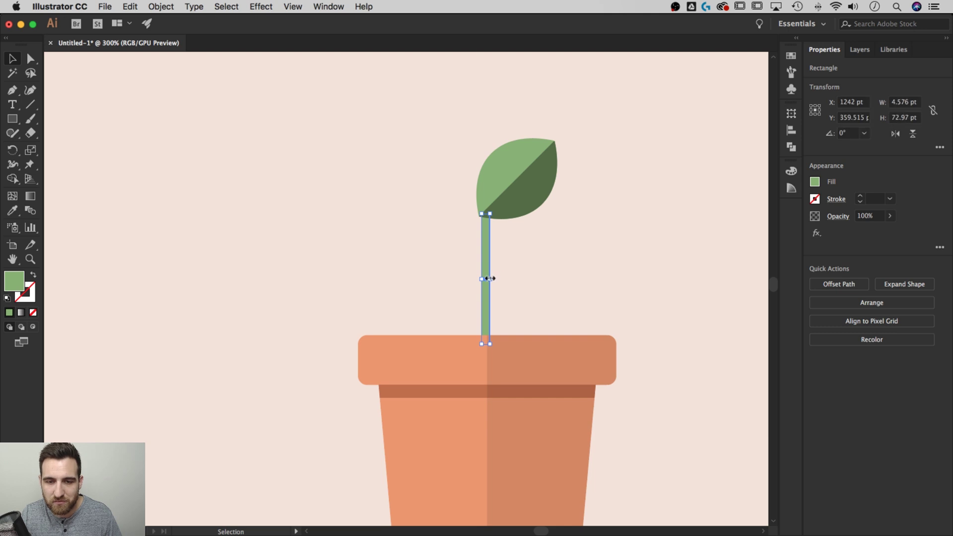
{"action": "left_click_drag", "start_coordinate": [490, 279], "coordinate": [492, 277]}
{"action": "left_click", "coordinate": [530, 257]}
Add a mirrored copy of the leaf on the stem's left side, below the original, with its base resting on the stem.
{"action": "left_click_drag", "start_coordinate": [523, 176], "coordinate": [538, 240]}
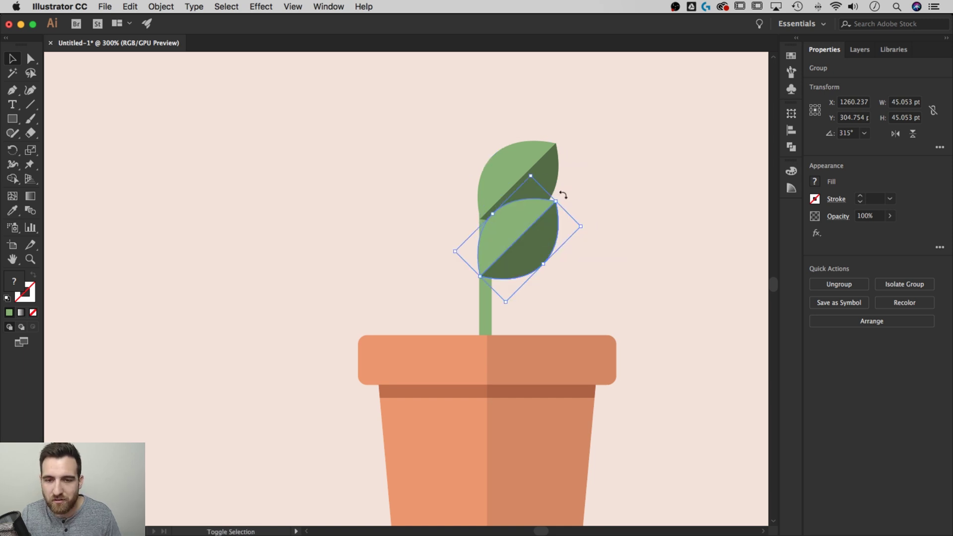
{"action": "left_click_drag", "start_coordinate": [500, 182], "coordinate": [464, 253]}
{"action": "left_click", "coordinate": [896, 135]}
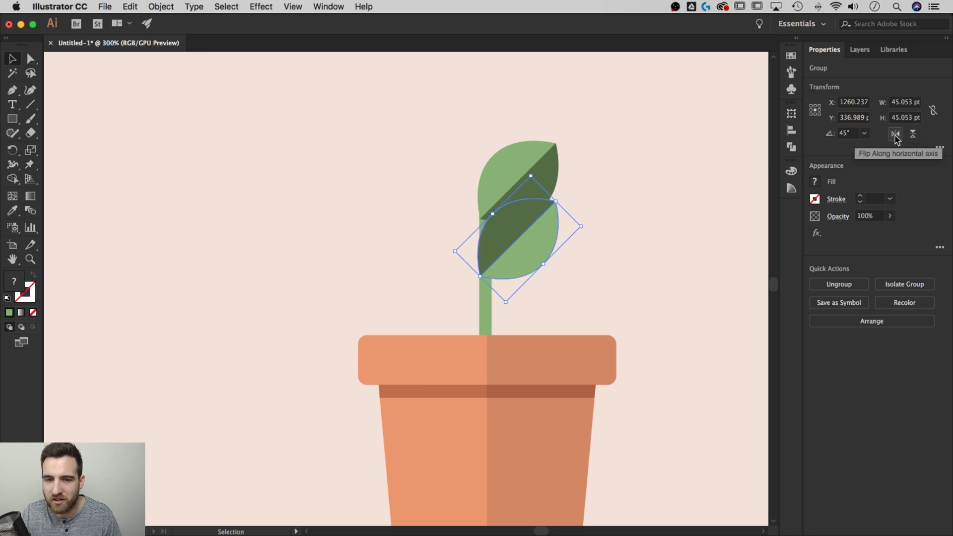
{"action": "left_click_drag", "start_coordinate": [557, 201], "coordinate": [476, 197]}
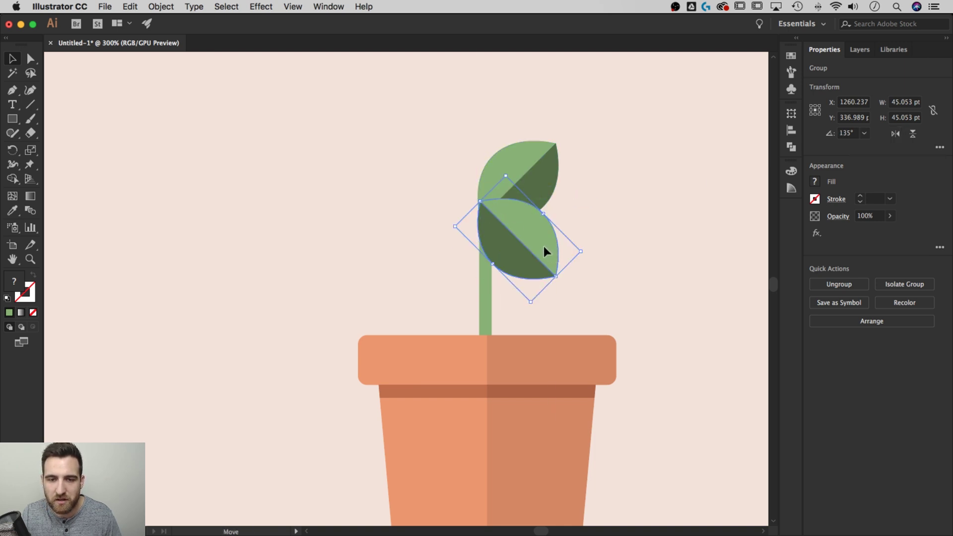
{"action": "left_click_drag", "start_coordinate": [544, 248], "coordinate": [478, 250]}
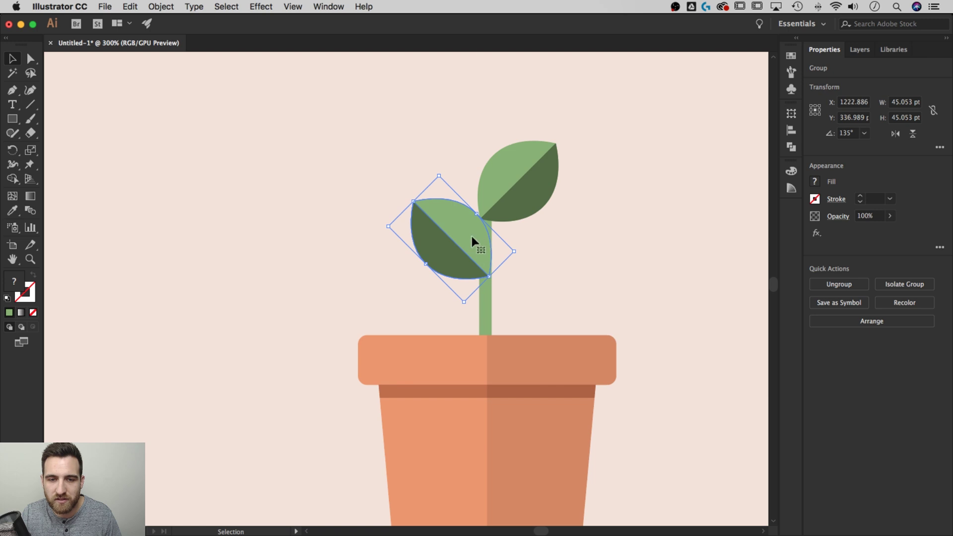
{"action": "left_click", "coordinate": [583, 223]}
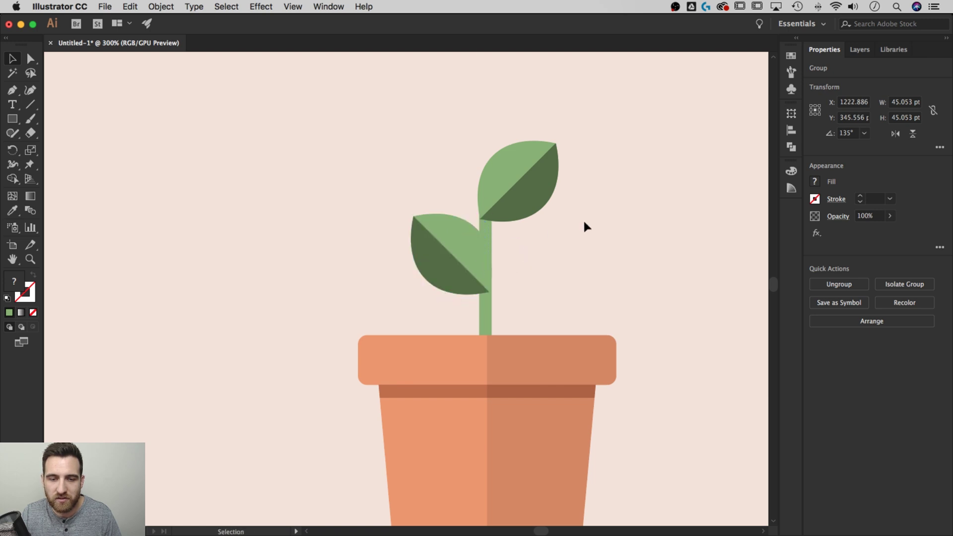
Make the upper and lower leaves on the stem slightly slimmer, keeping their lengths.
{"action": "key", "text": "super+minus"}
{"action": "key", "text": "super+minus"}
{"action": "key", "text": "super+minus"}
{"action": "key", "text": "super+plus"}
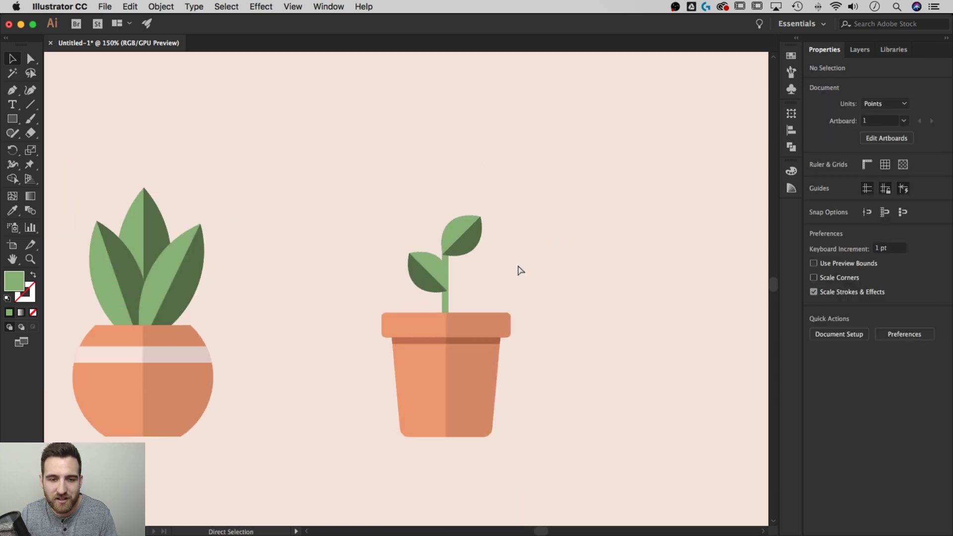
{"action": "key", "text": "super+plus"}
{"action": "key", "text": "super+plus"}
{"action": "left_click", "coordinate": [541, 174]}
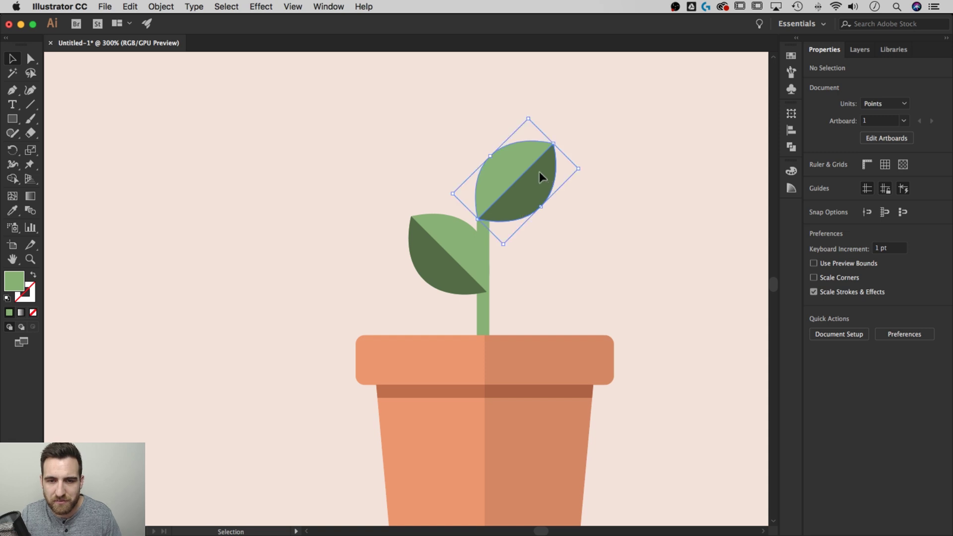
{"action": "left_click_drag", "start_coordinate": [543, 211], "coordinate": [532, 209]}
{"action": "left_click", "coordinate": [453, 287]}
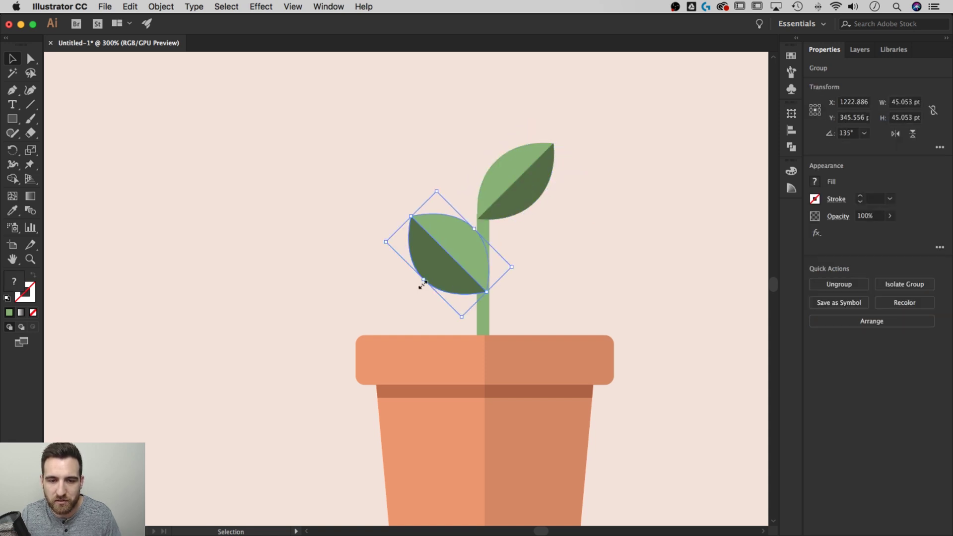
{"action": "left_click_drag", "start_coordinate": [422, 281], "coordinate": [431, 279]}
{"action": "left_click", "coordinate": [560, 232]}
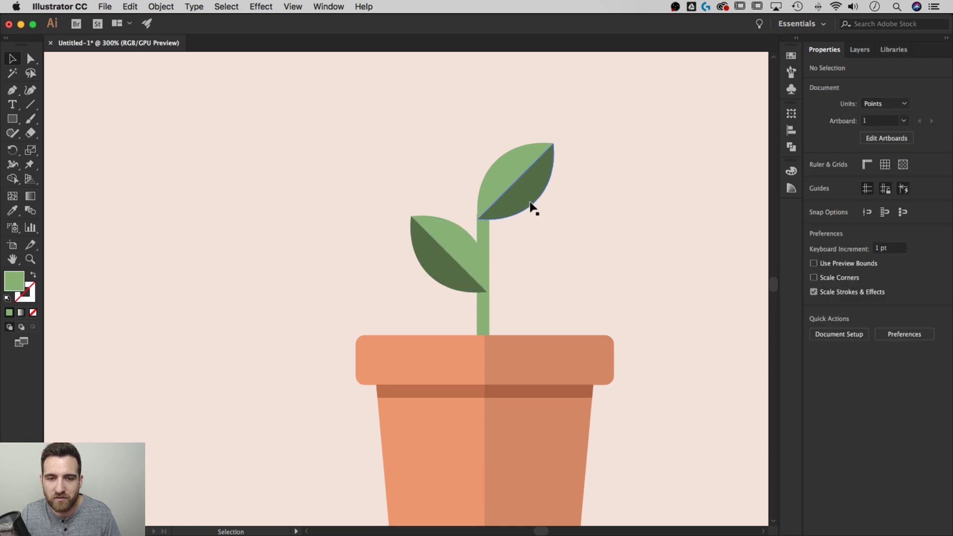
Nudge the upper leaf so its base lines up with the left edge of the stem.
{"action": "left_click", "coordinate": [516, 184]}
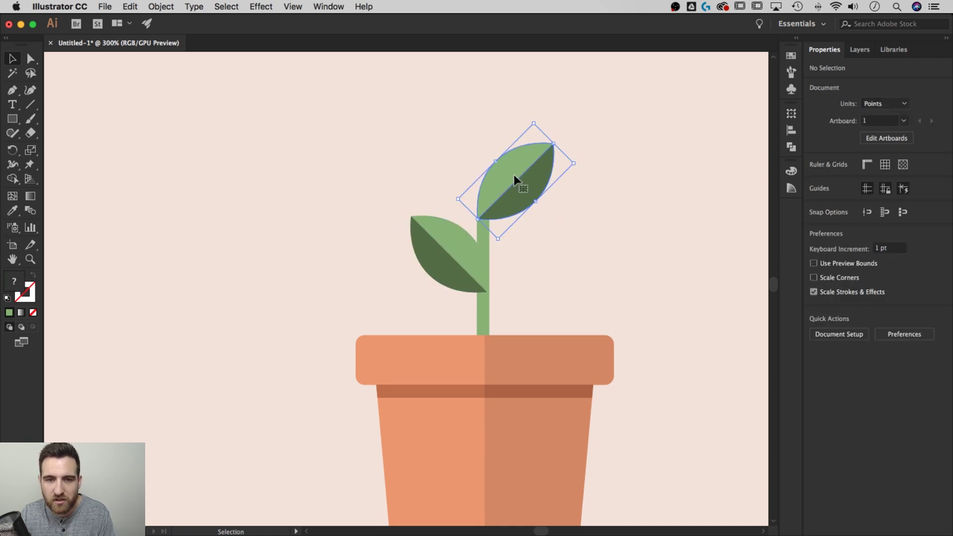
{"action": "left_click", "coordinate": [580, 216]}
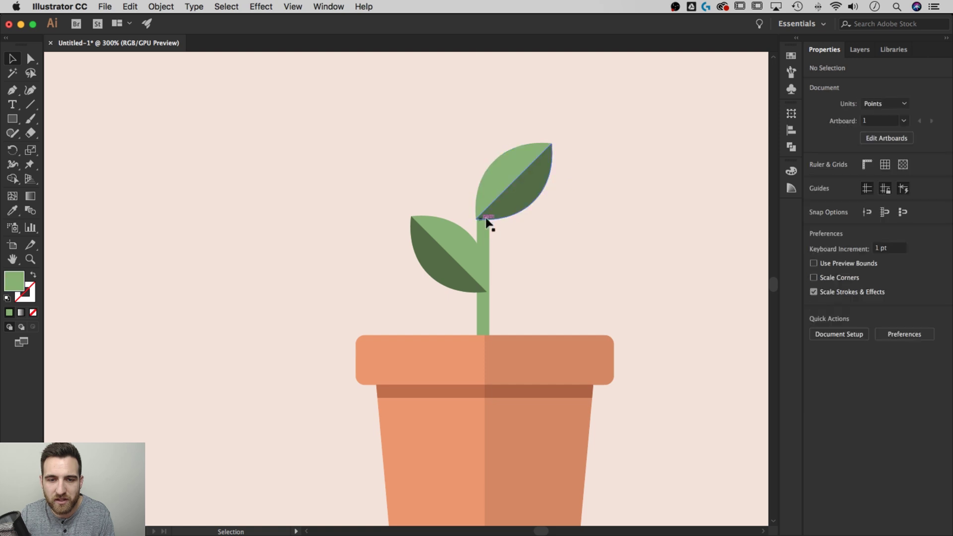
{"action": "left_click_drag", "start_coordinate": [497, 213], "coordinate": [499, 213]}
{"action": "left_click", "coordinate": [518, 242]}
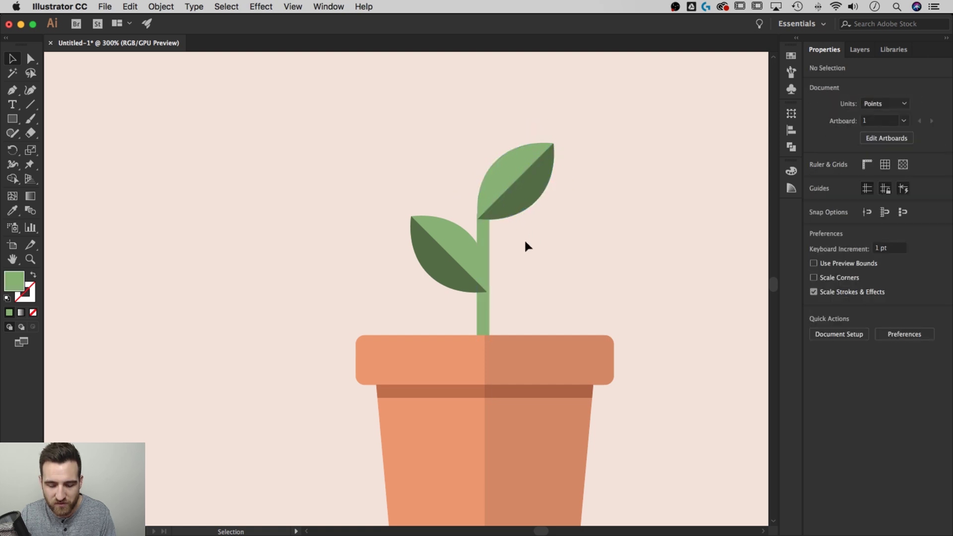
{"action": "left_click_drag", "start_coordinate": [546, 243], "coordinate": [652, 156]}
{"action": "scroll", "coordinate": [500, 356], "scroll_direction": "right", "scroll_amount": 8}
{"action": "scroll", "coordinate": [500, 355], "scroll_direction": "down", "scroll_amount": 3}
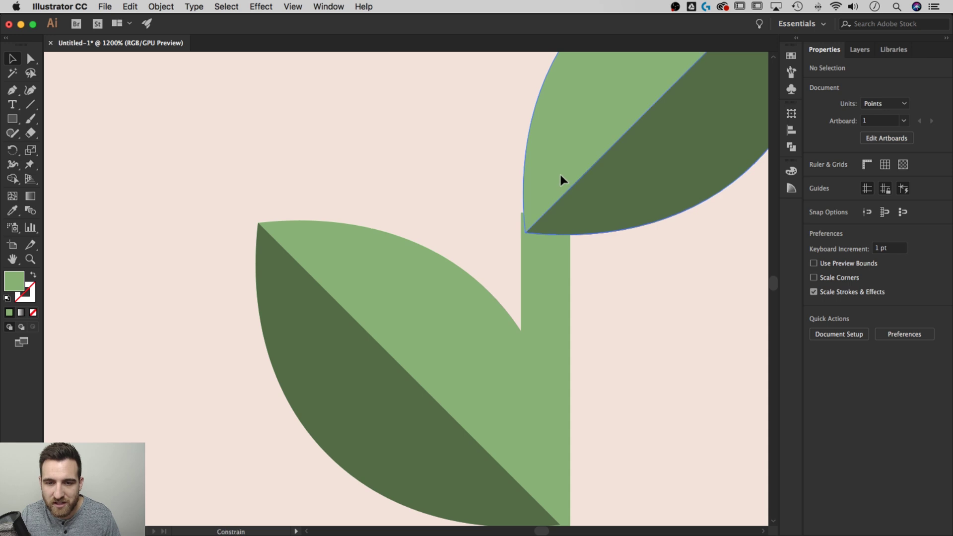
{"action": "left_click_drag", "start_coordinate": [560, 173], "coordinate": [559, 180]}
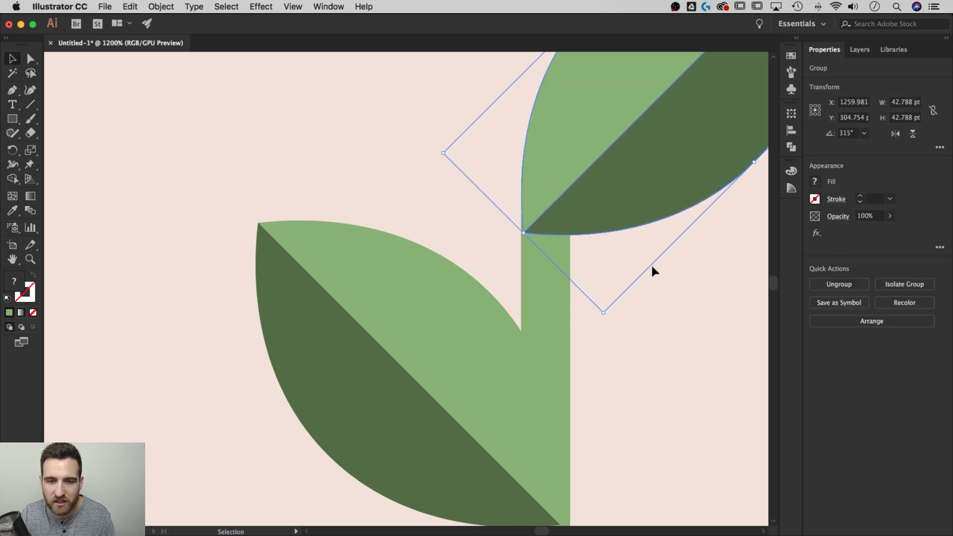
Examine the upper leaf's pointed ends and its joint with the stem up close, and compare it with the whole plant.
{"action": "key", "text": "a"}
{"action": "key", "text": "super+equal"}
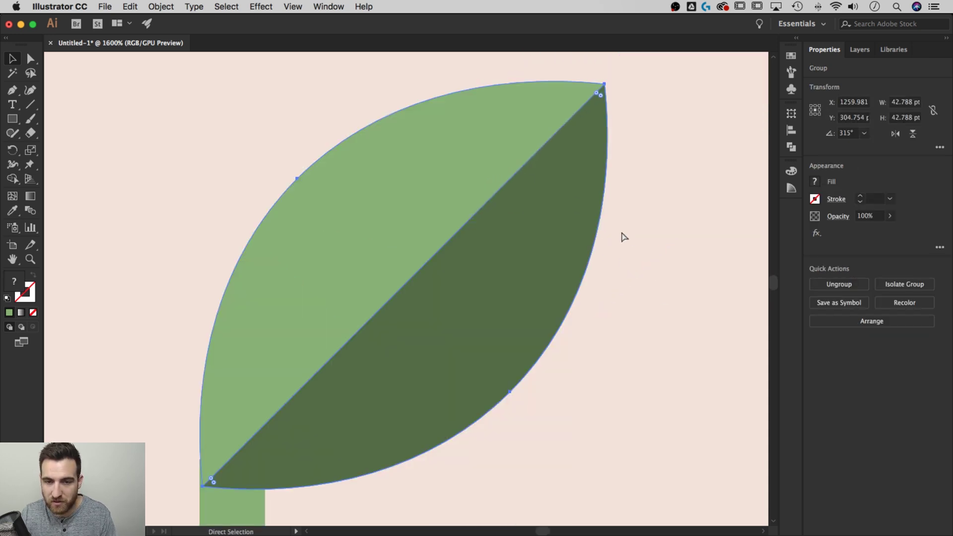
{"action": "key", "text": "super+equal"}
{"action": "key", "text": "super+equal"}
{"action": "left_click_drag", "start_coordinate": [462, 273], "coordinate": [590, 152]}
{"action": "left_click", "coordinate": [631, 376]}
{"action": "key", "text": "super+minus"}
{"action": "key", "text": "super+minus"}
{"action": "key", "text": "super+minus"}
{"action": "key", "text": "super+minus"}
{"action": "key", "text": "super+minus"}
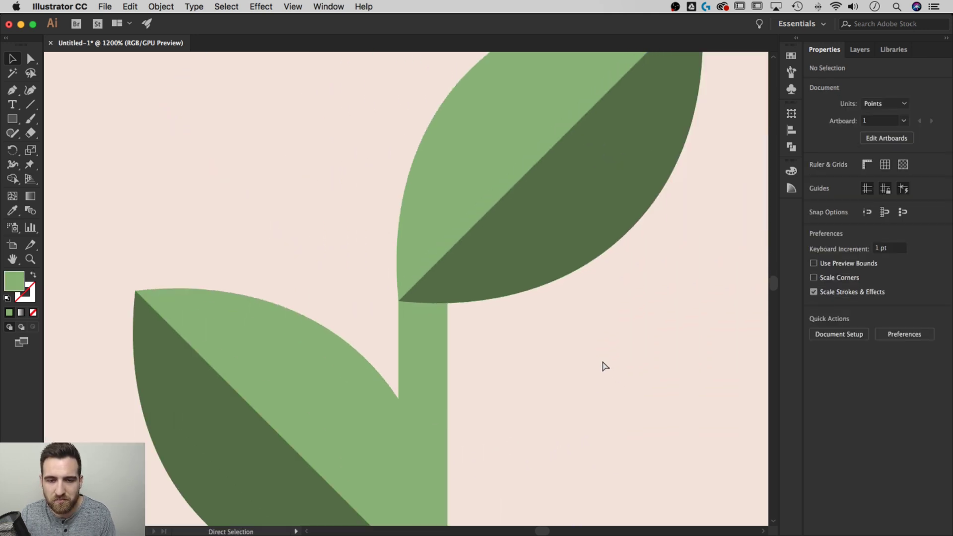
{"action": "key", "text": "super+minus"}
{"action": "key", "text": "super+minus"}
{"action": "key", "text": "super+minus"}
{"action": "key", "text": "super+minus"}
{"action": "key", "text": "super+minus"}
{"action": "key", "text": "super+minus"}
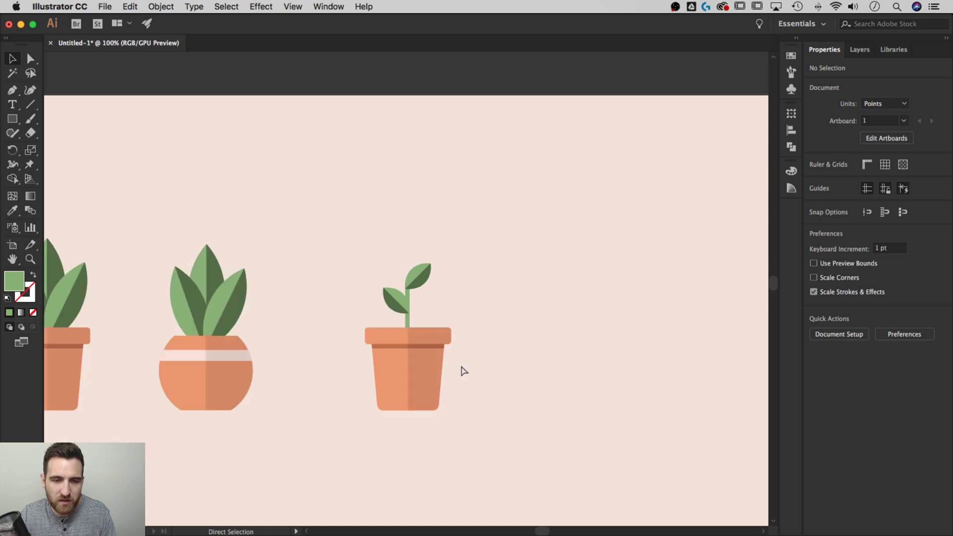
Move the whole stemmed plant with its pot horizontally closer to the round striped pot.
{"action": "left_click_drag", "start_coordinate": [409, 364], "coordinate": [496, 364]}
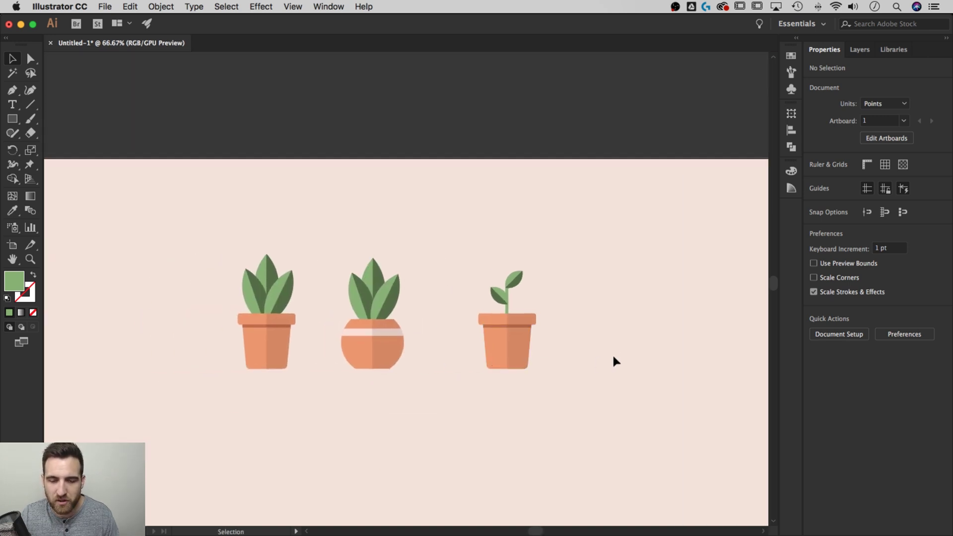
{"action": "left_click_drag", "start_coordinate": [612, 353], "coordinate": [636, 343]}
{"action": "key", "text": "super+equal"}
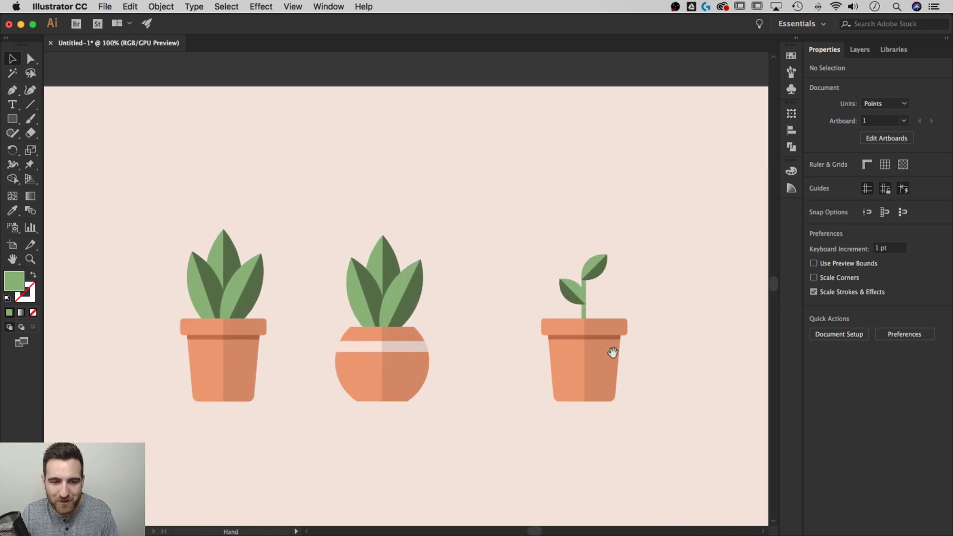
{"action": "left_click_drag", "start_coordinate": [629, 326], "coordinate": [619, 315]}
{"action": "mouse_move", "coordinate": [693, 394]}
{"action": "left_mouse_down"}
{"action": "mouse_move", "coordinate": [645, 285]}
{"action": "mouse_move", "coordinate": [570, 190]}
{"action": "left_mouse_up"}
{"action": "left_click_drag", "start_coordinate": [617, 303], "coordinate": [556, 301]}
{"action": "left_click", "coordinate": [629, 304]}
{"action": "left_click_drag", "start_coordinate": [683, 292], "coordinate": [663, 293]}
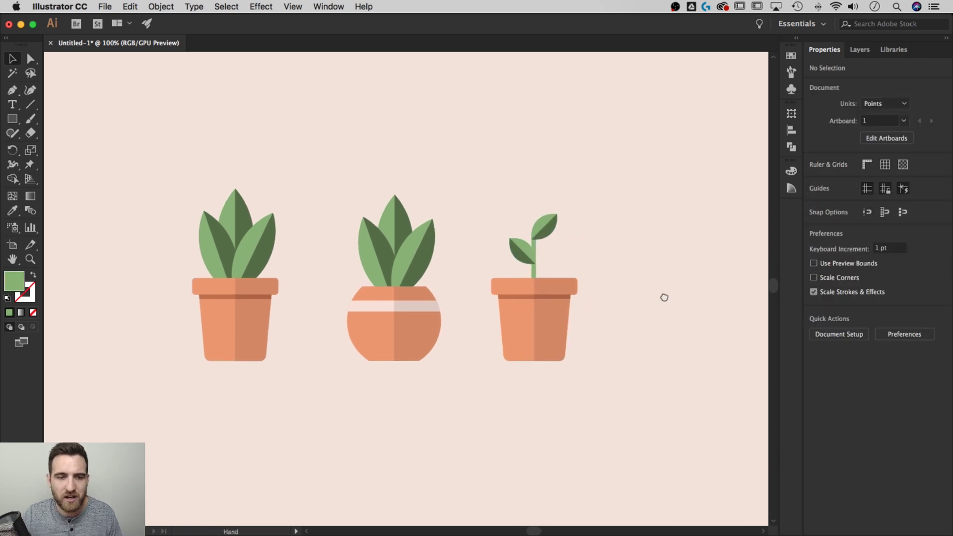